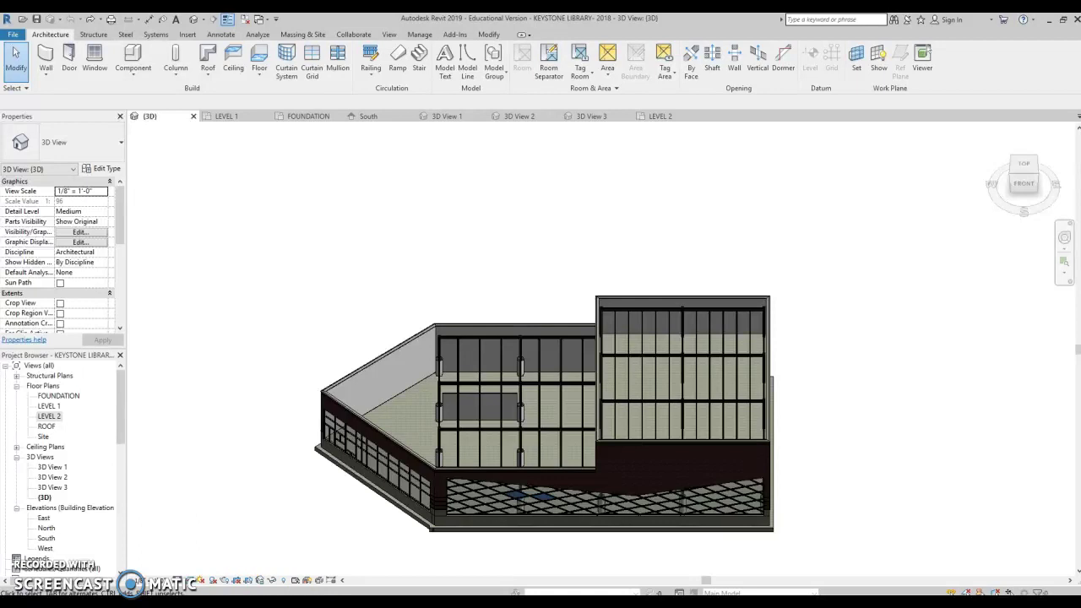
Switch to PowerPoint and view the opening slides of the stair introduction presentation.
mouse_move(367, 602)
click(102, 583)
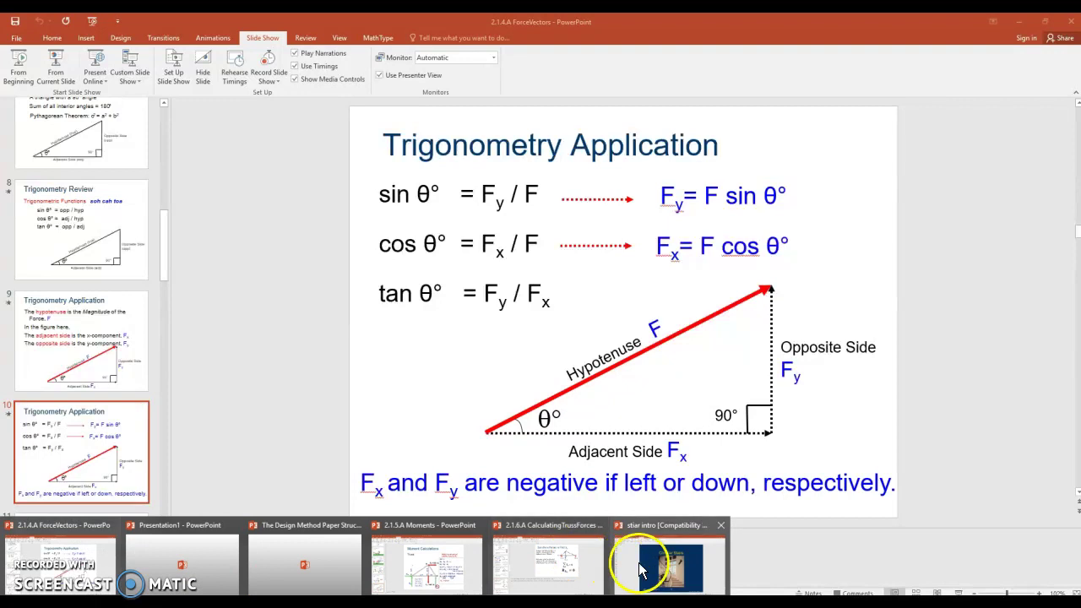
click(640, 560)
click(32, 234)
click(19, 128)
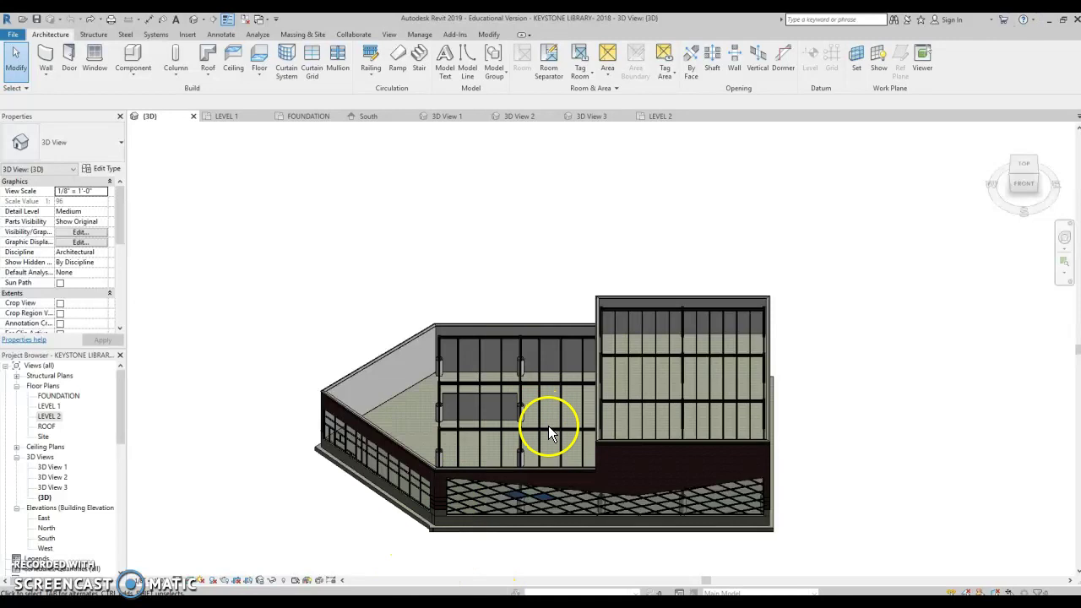
Open the LEVEL 1 floor plan and delete the rectangle and the stack of short lines between the columns.
double_click(49, 406)
scroll(591, 397, down, 2)
drag(387, 230, 631, 530)
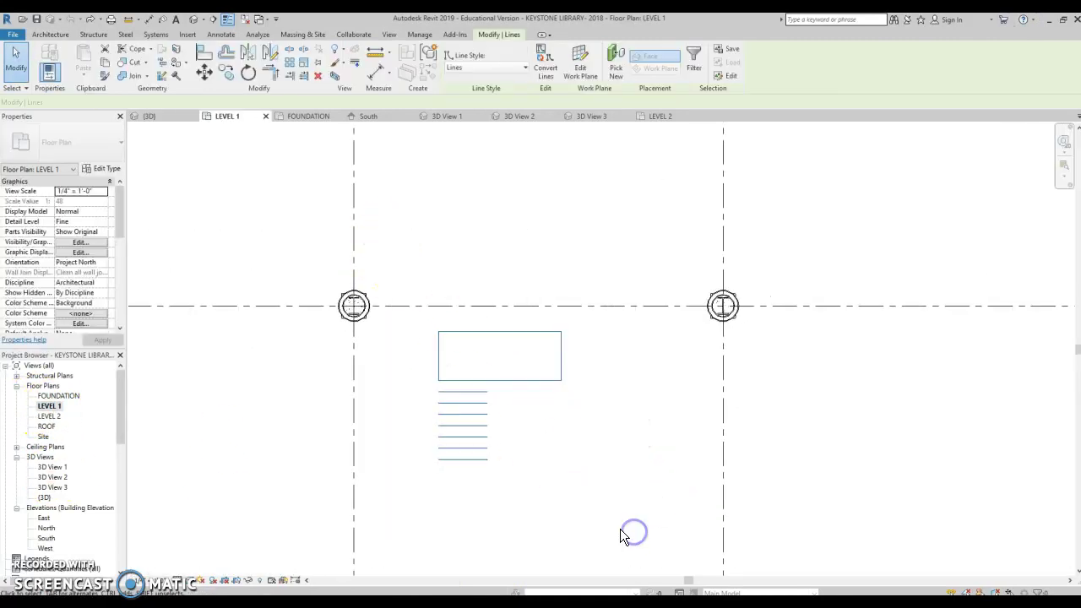
key(Delete)
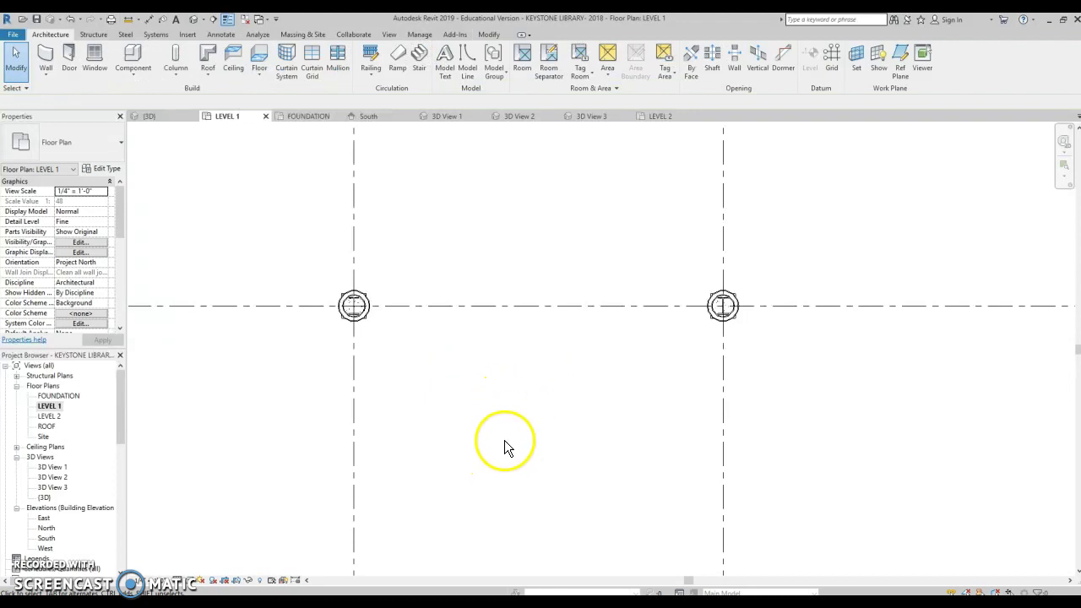
Start a new stair in the LEVEL 1 plan and set its actual run width to 4' 0".
scroll(503, 448, down, 1)
click(411, 57)
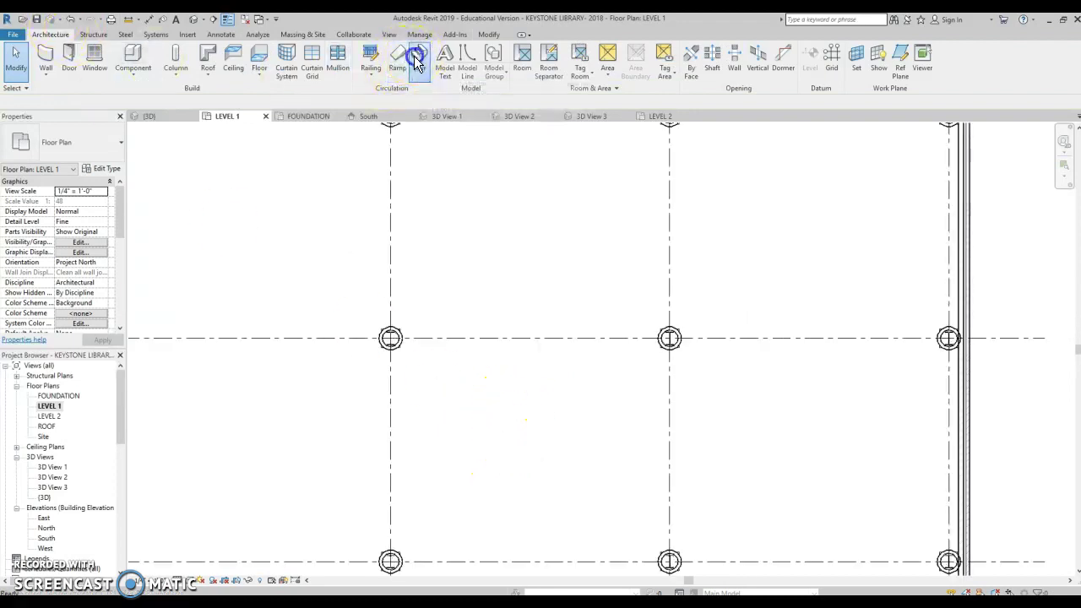
click(598, 358)
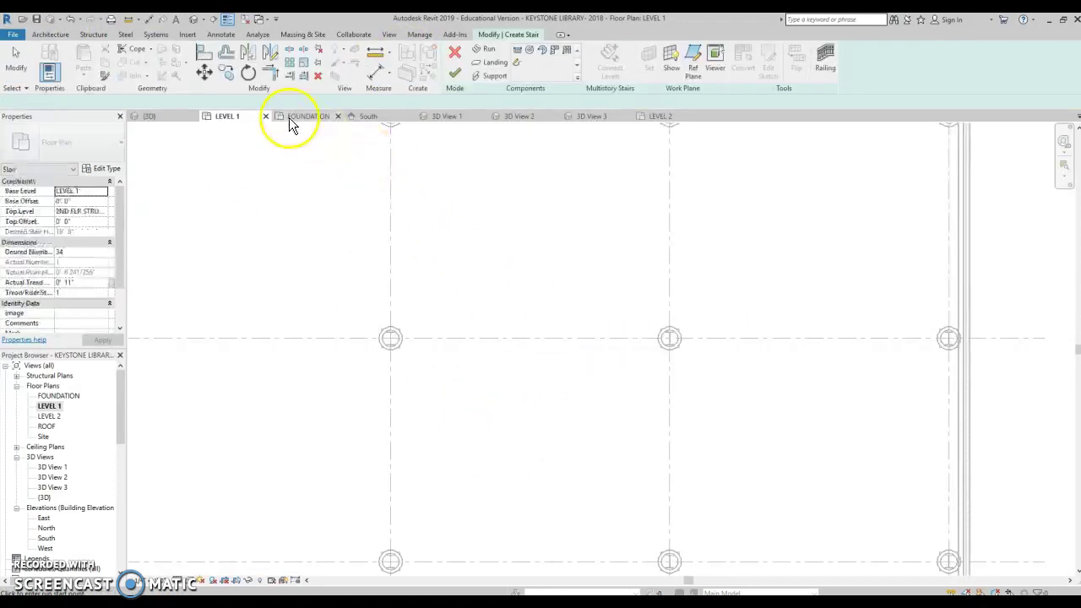
click(324, 102)
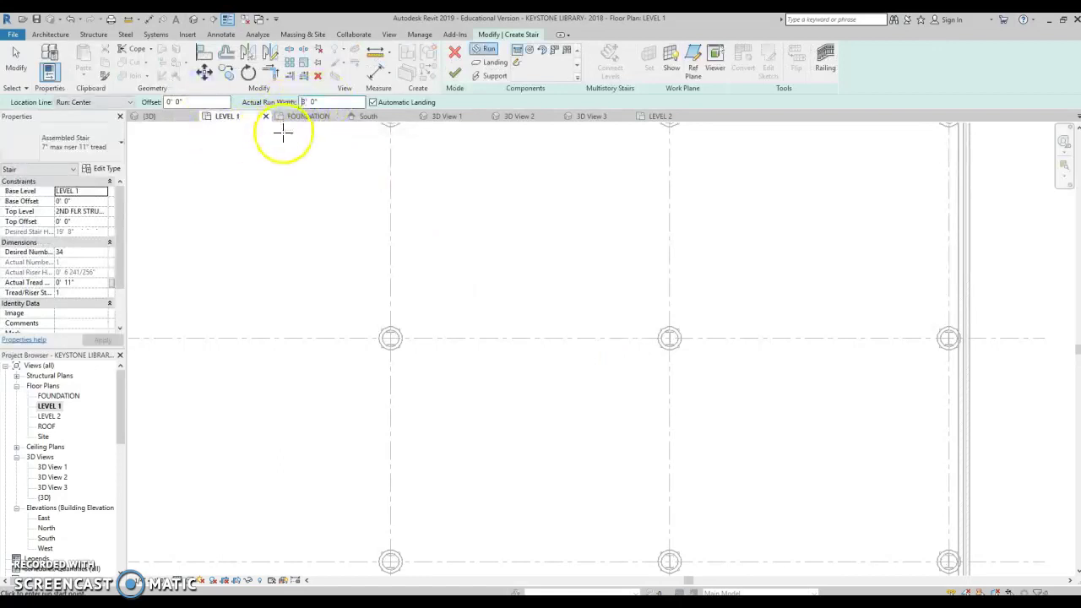
click(598, 314)
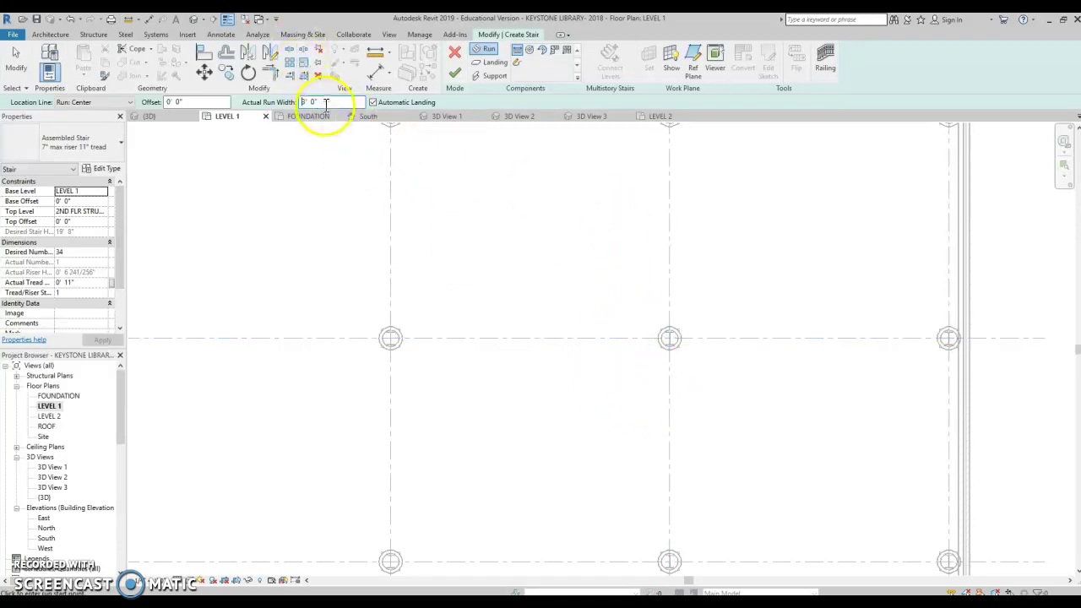
key(Return)
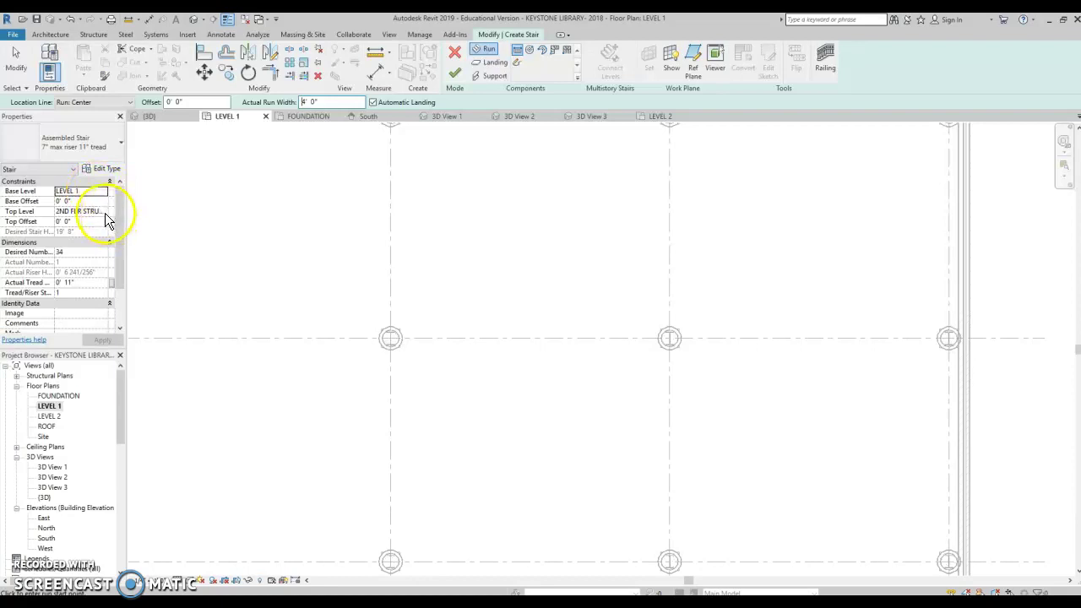
Open the North and East elevations and examine where the floor levels and second-floor structure sit.
double_click(46, 528)
click(592, 347)
double_click(44, 518)
click(498, 464)
scroll(641, 386, up, 10)
scroll(896, 406, down, 5)
scroll(459, 358, down, 3)
middle_drag(505, 393, 517, 404)
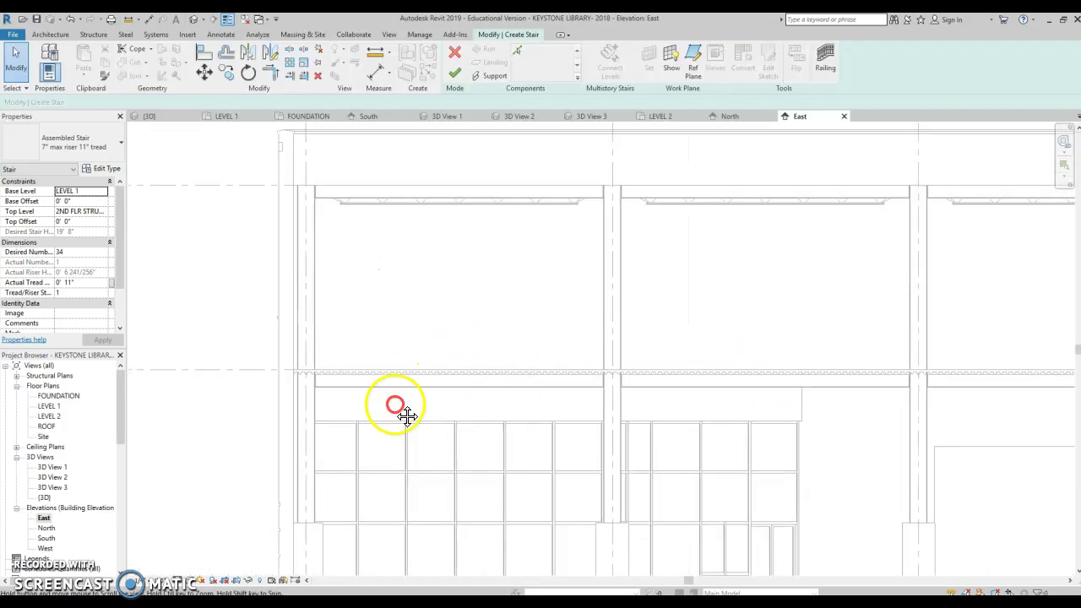
scroll(517, 404, down, 3)
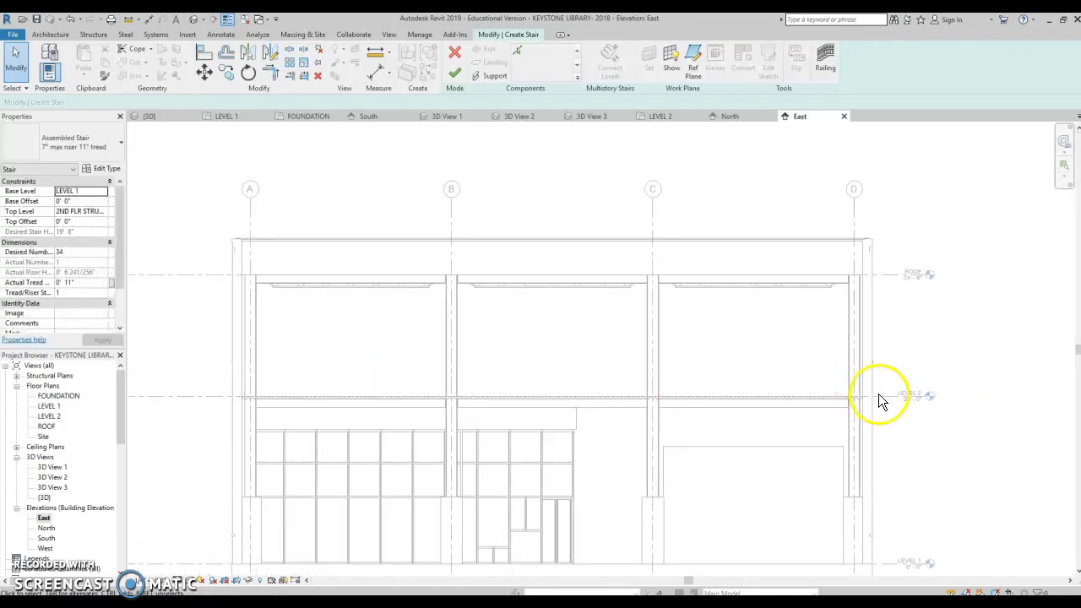
Return to the LEVEL 1 plan, cancel the current stair and start a new one with its top level set to LEVEL 2.
double_click(50, 407)
click(454, 52)
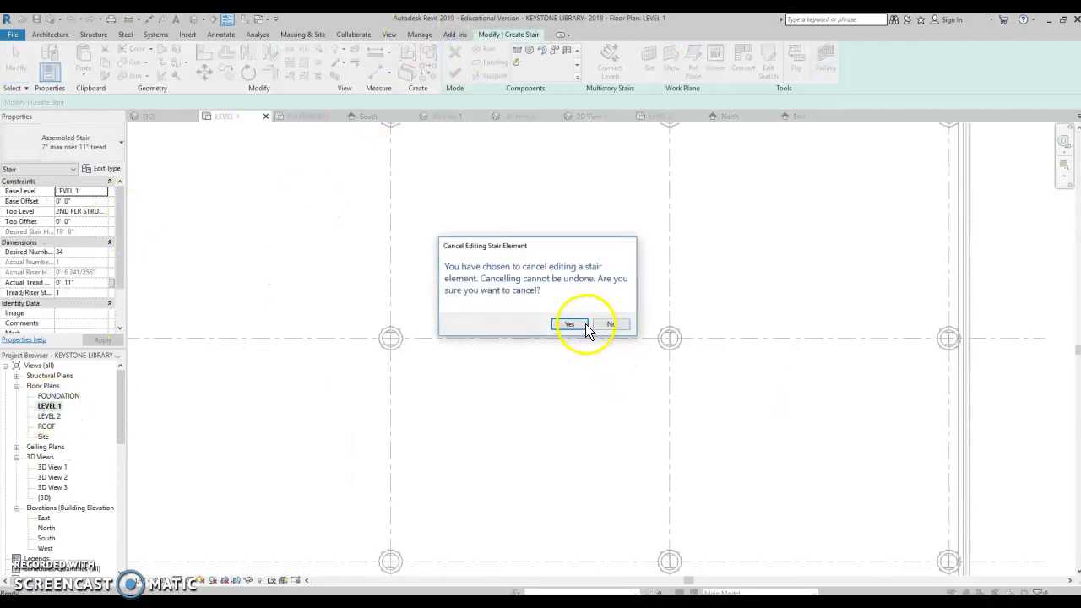
click(586, 326)
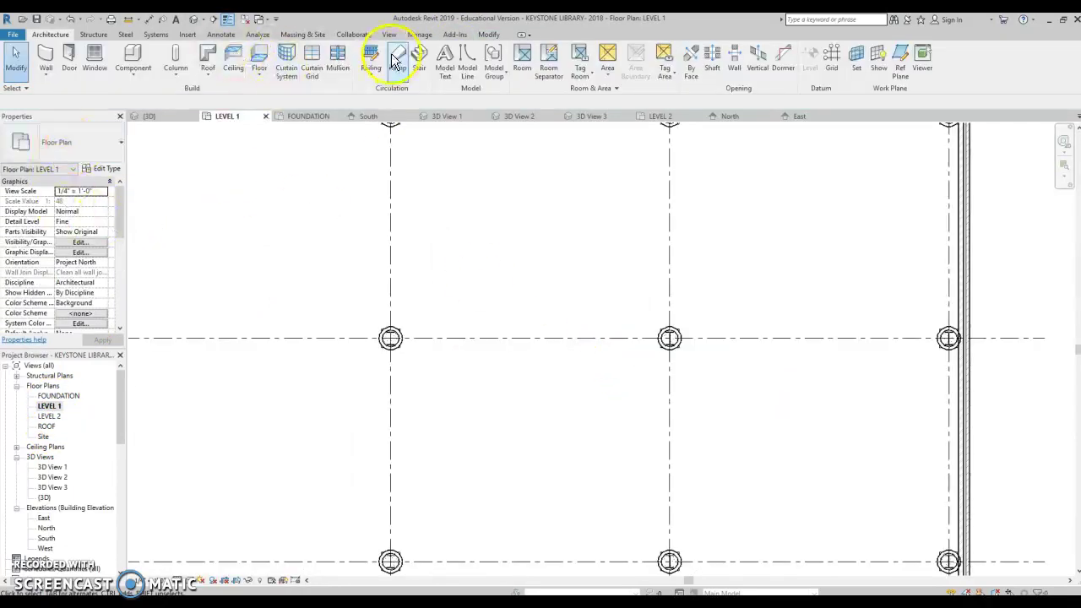
click(419, 59)
click(91, 211)
click(104, 212)
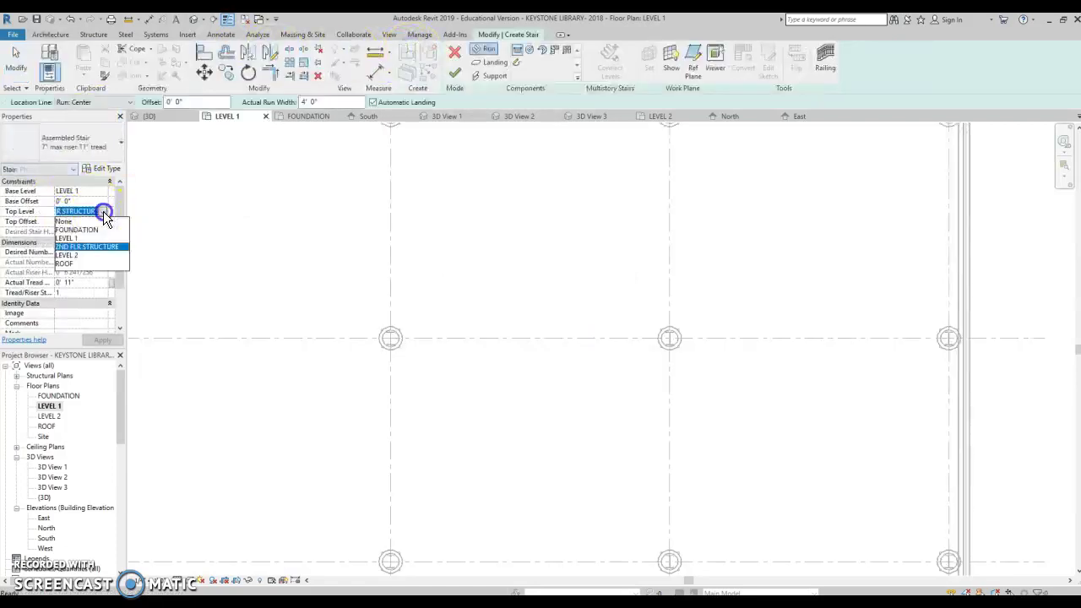
click(76, 255)
click(112, 341)
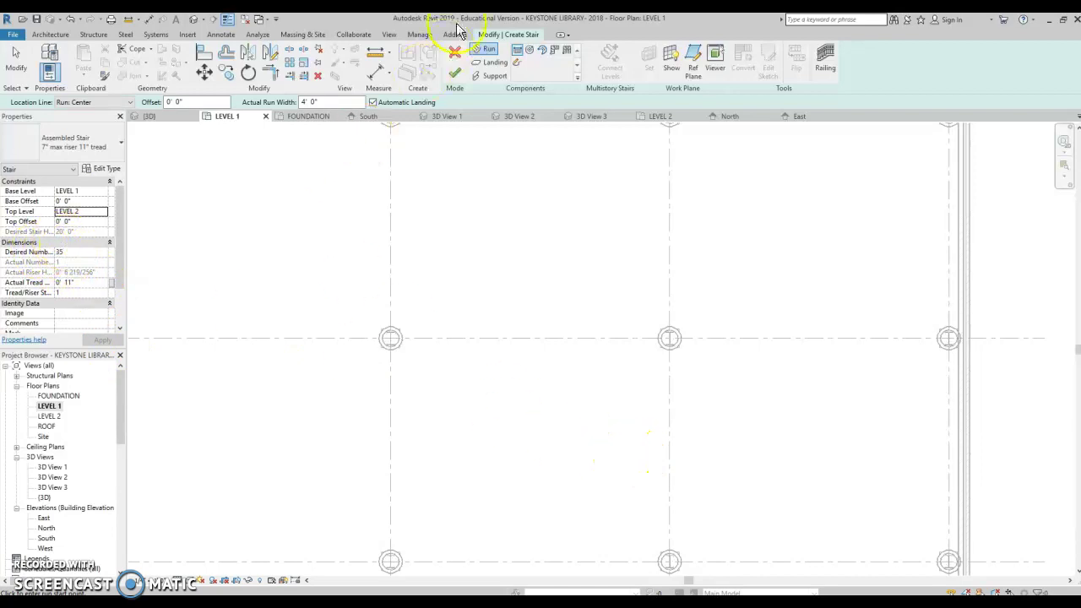
scroll(504, 425, down, 2)
middle_drag(504, 425, 459, 355)
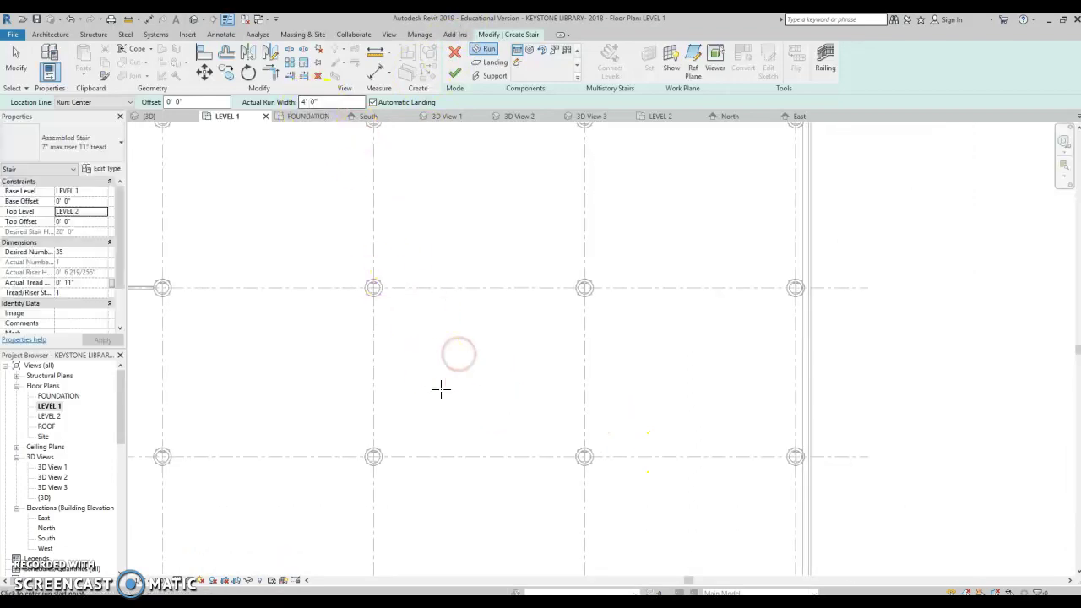
click(448, 419)
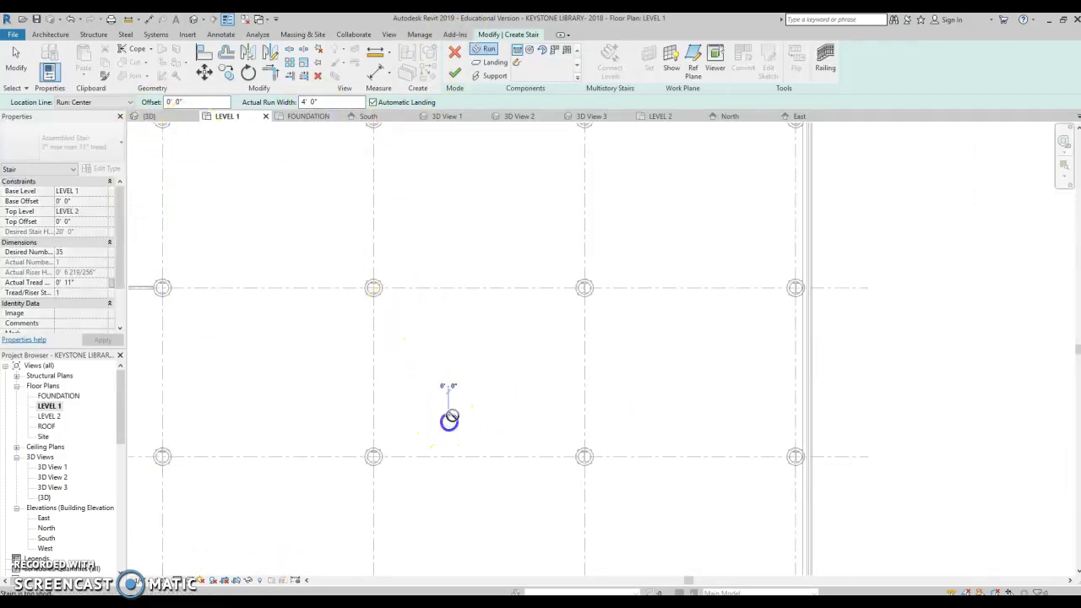
scroll(449, 420, up, 2)
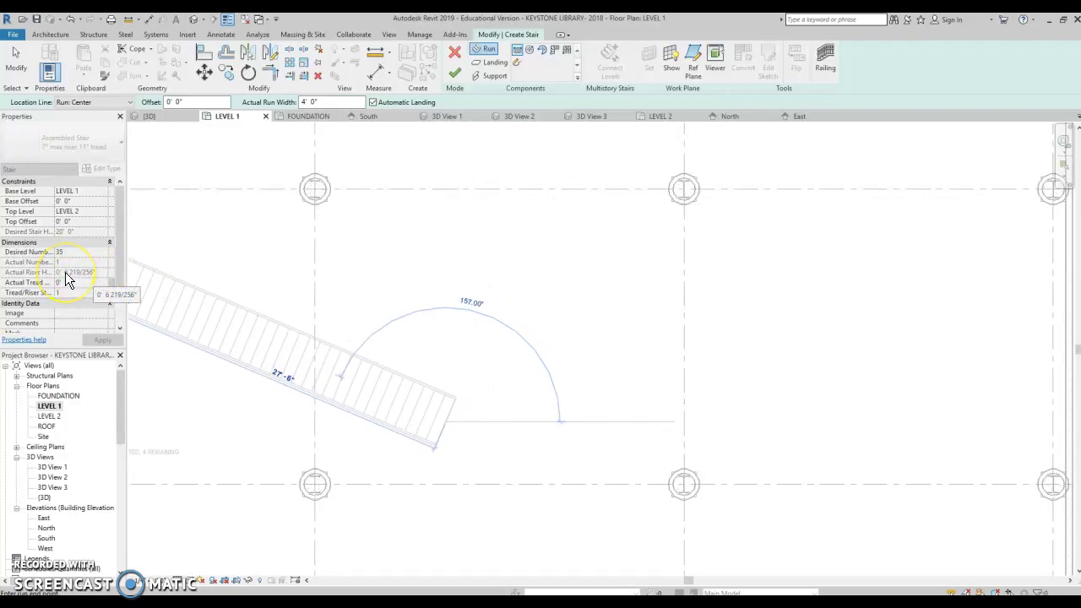
Set the stair's desired number of risers to 34 and accept the riser height warning.
click(106, 254)
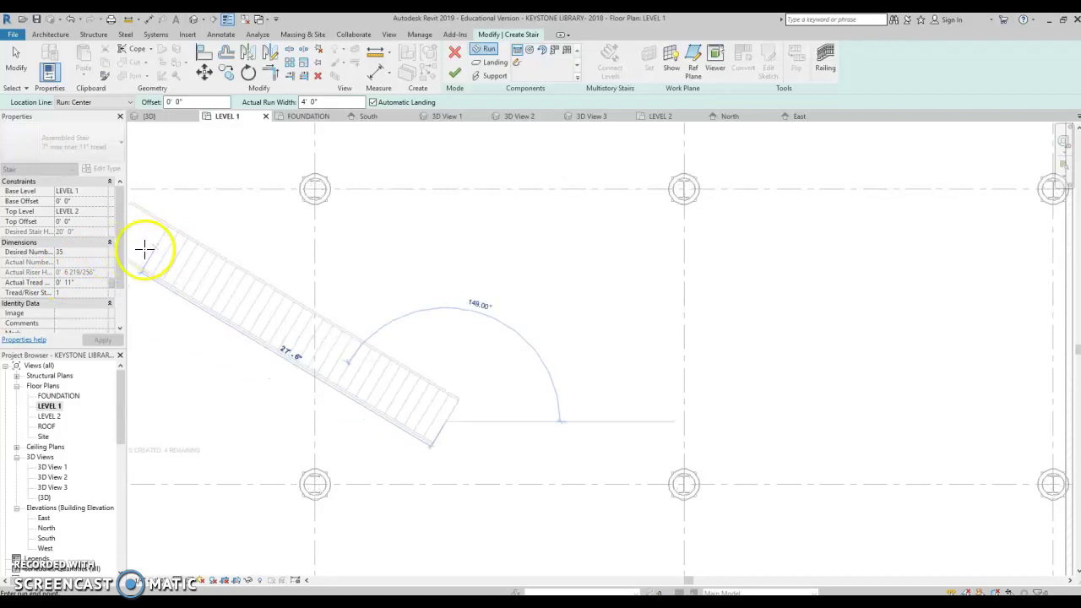
click(110, 274)
click(102, 254)
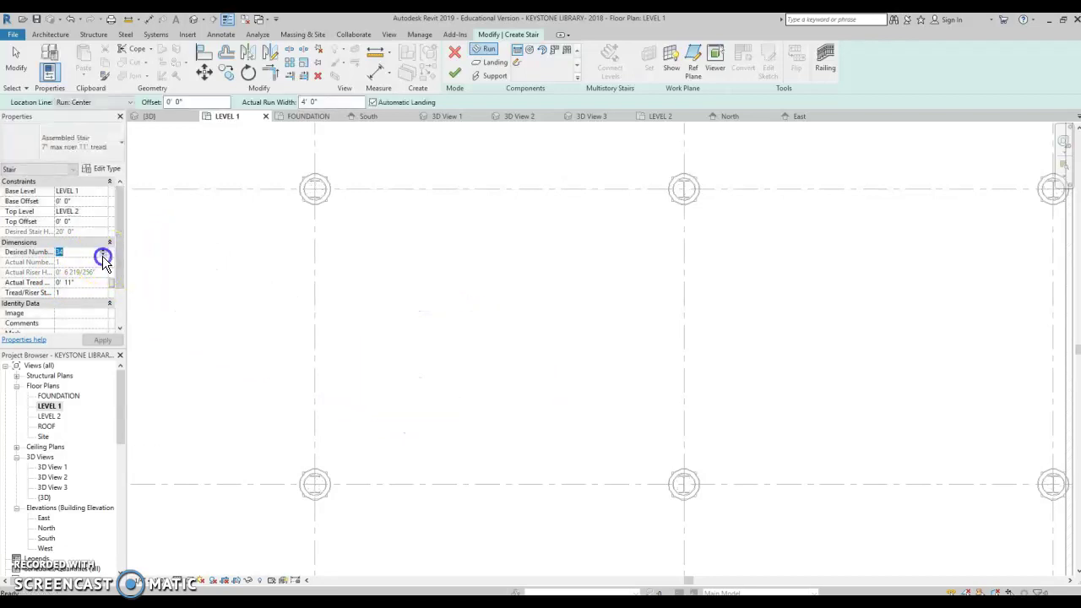
click(103, 342)
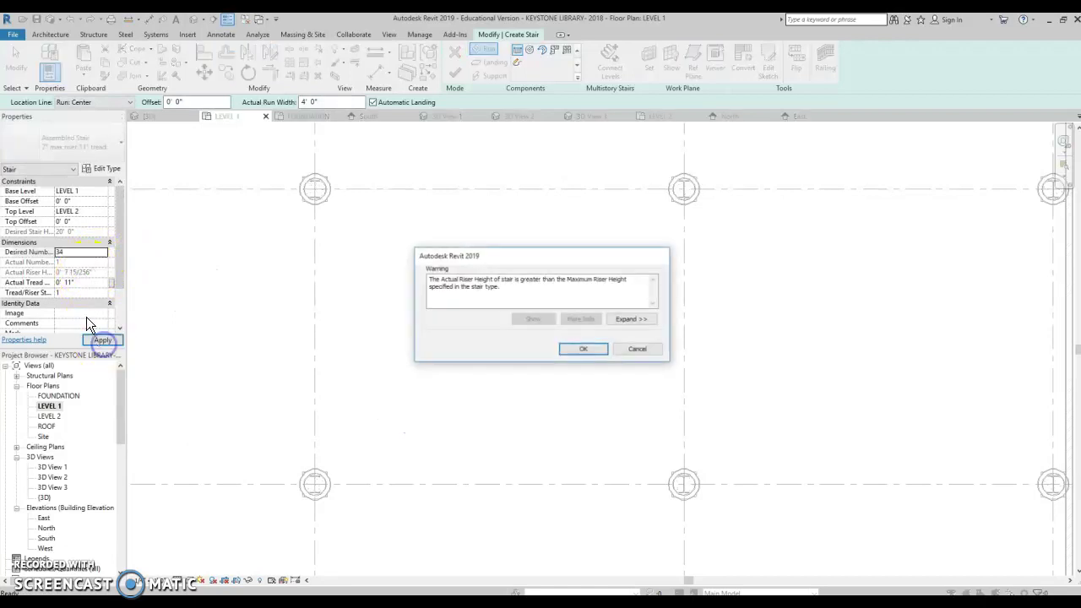
click(583, 349)
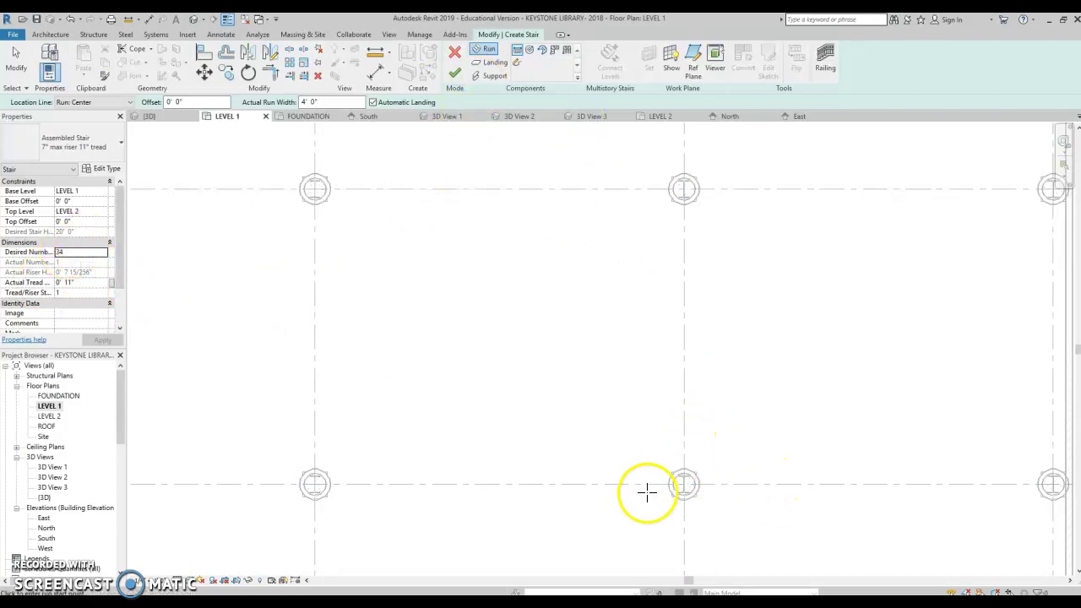
Draw a straight vertical run with all 34 risers between grid lines 3 and 4 and finish the stair.
scroll(505, 445, down, 3)
click(507, 448)
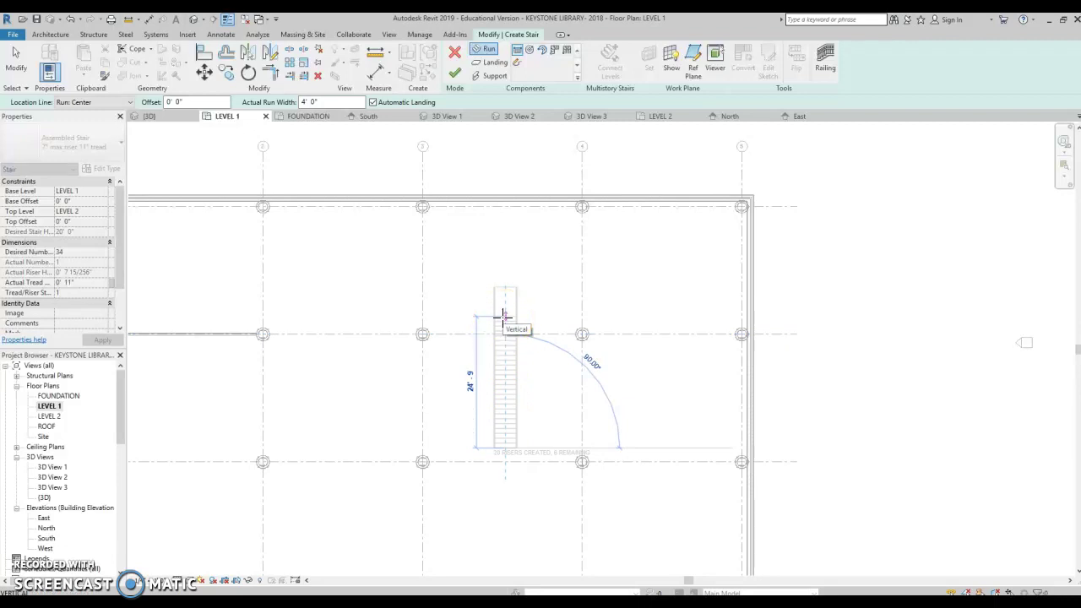
click(505, 239)
click(455, 74)
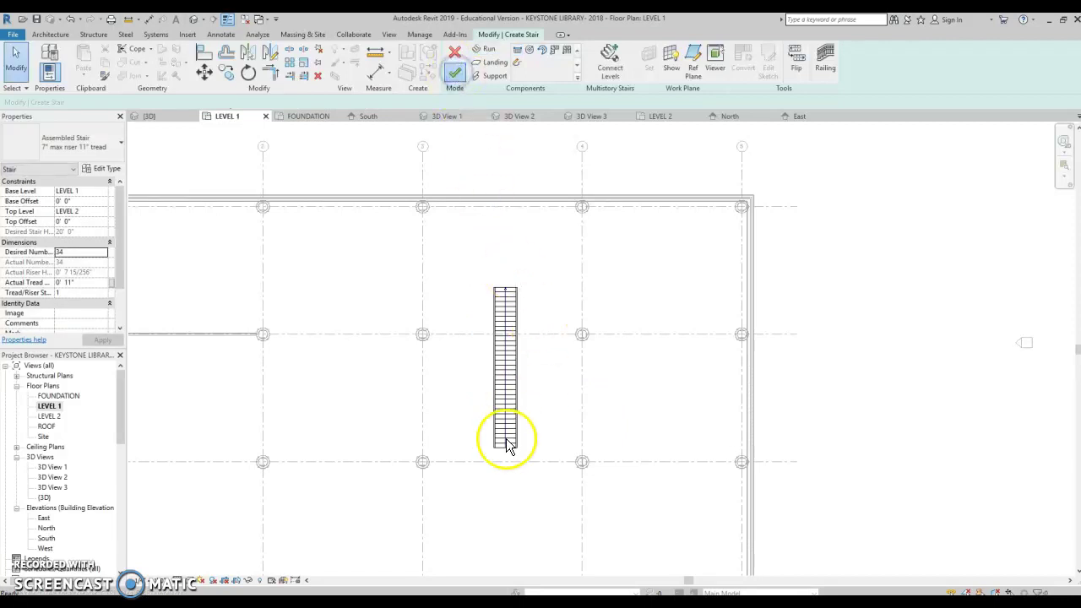
Create a camera view of the stair from beside its lower end, aimed past its upper end.
click(213, 18)
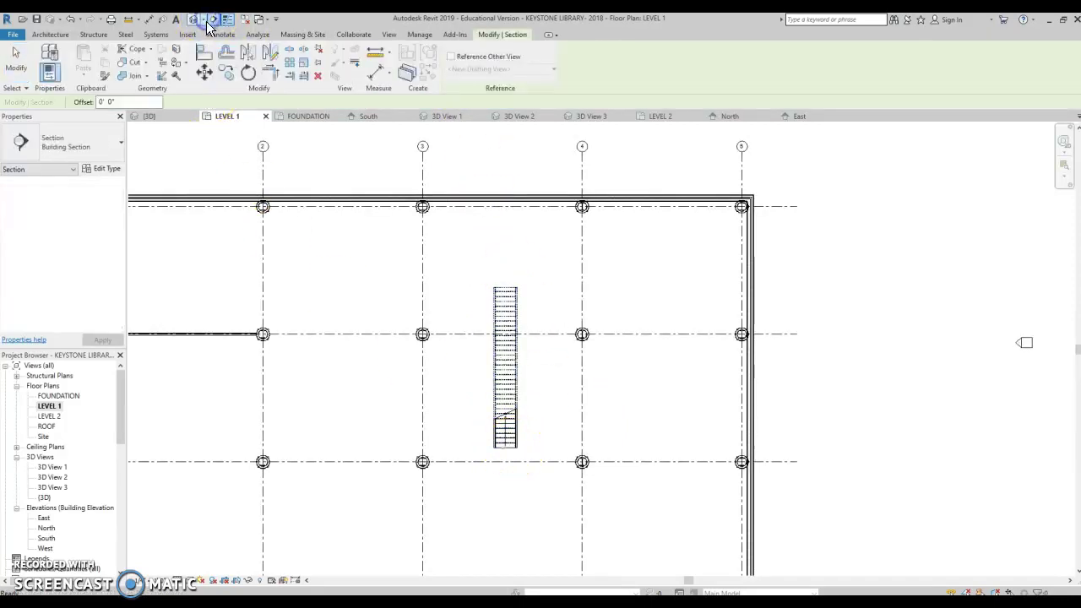
click(494, 460)
click(452, 455)
click(555, 255)
scroll(637, 446, down, 6)
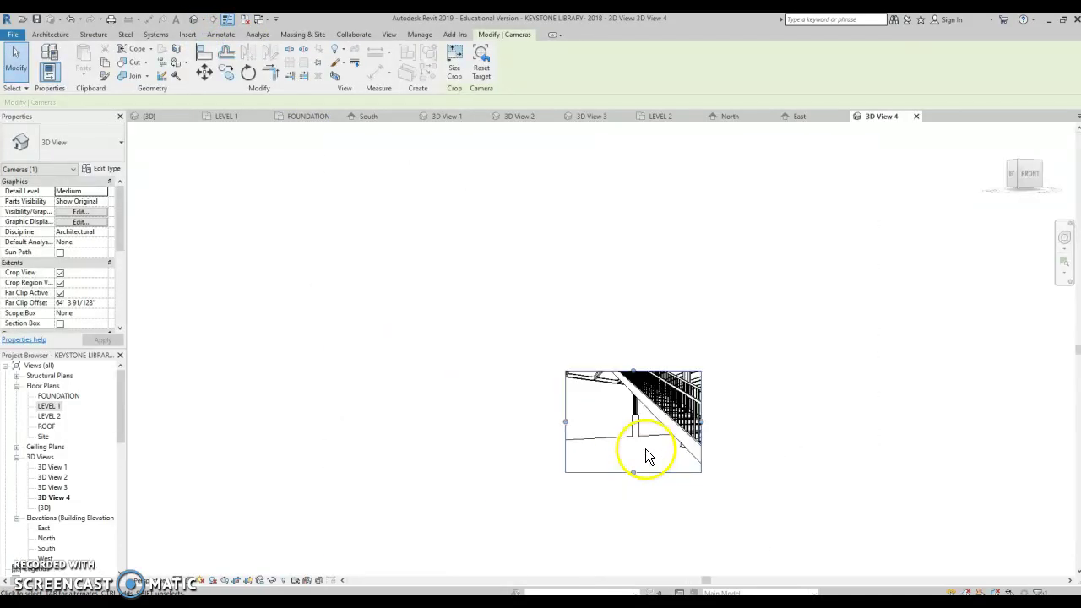
Enlarge the camera view's crop region on all sides and rotate the view to frame the whole stair.
drag(634, 481, 649, 556)
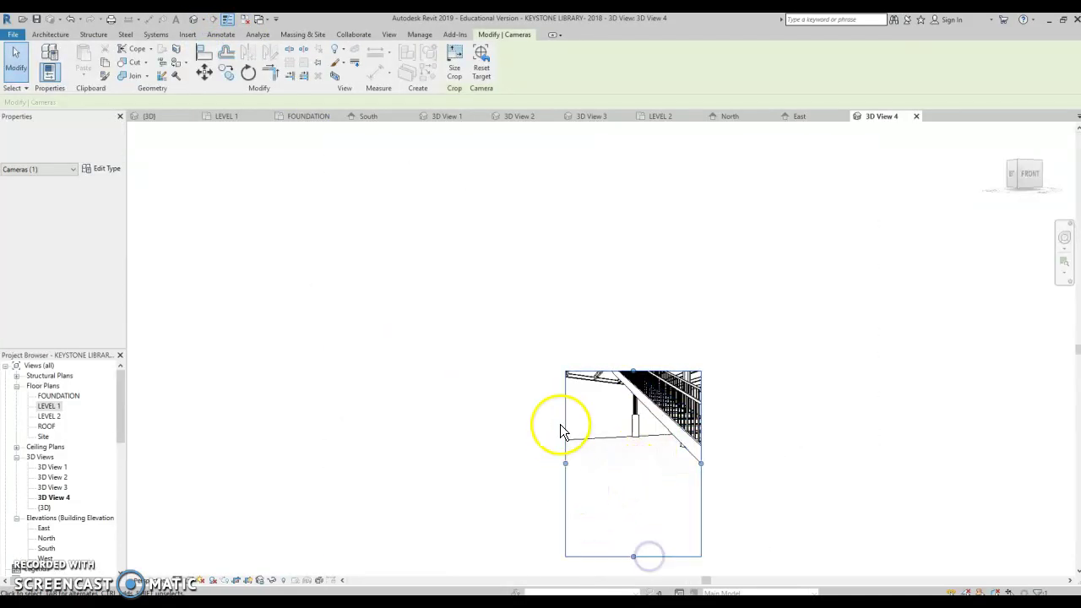
drag(565, 463, 489, 464)
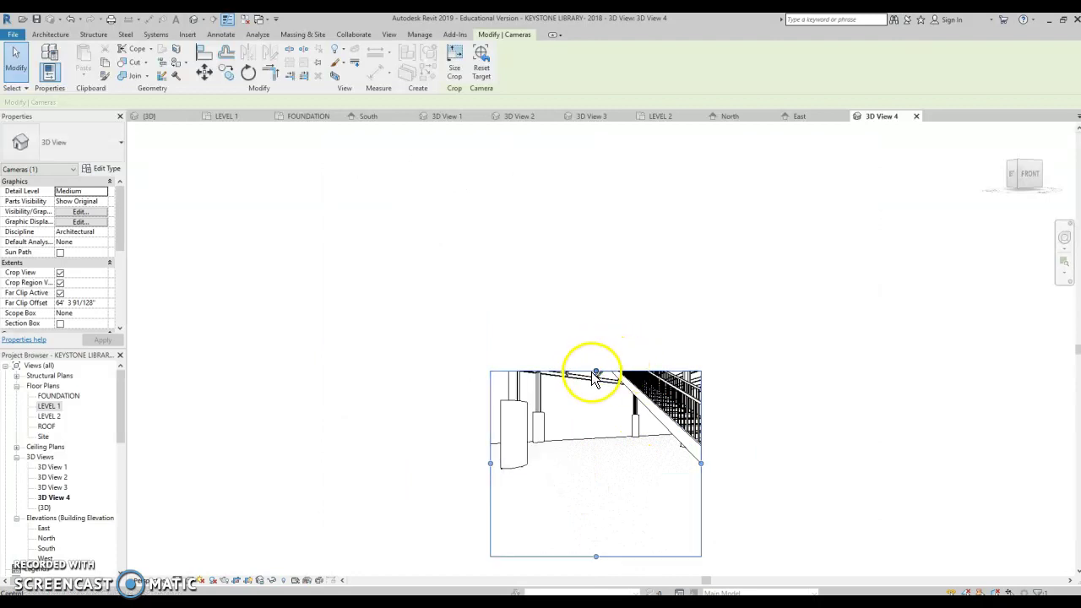
drag(597, 373, 595, 222)
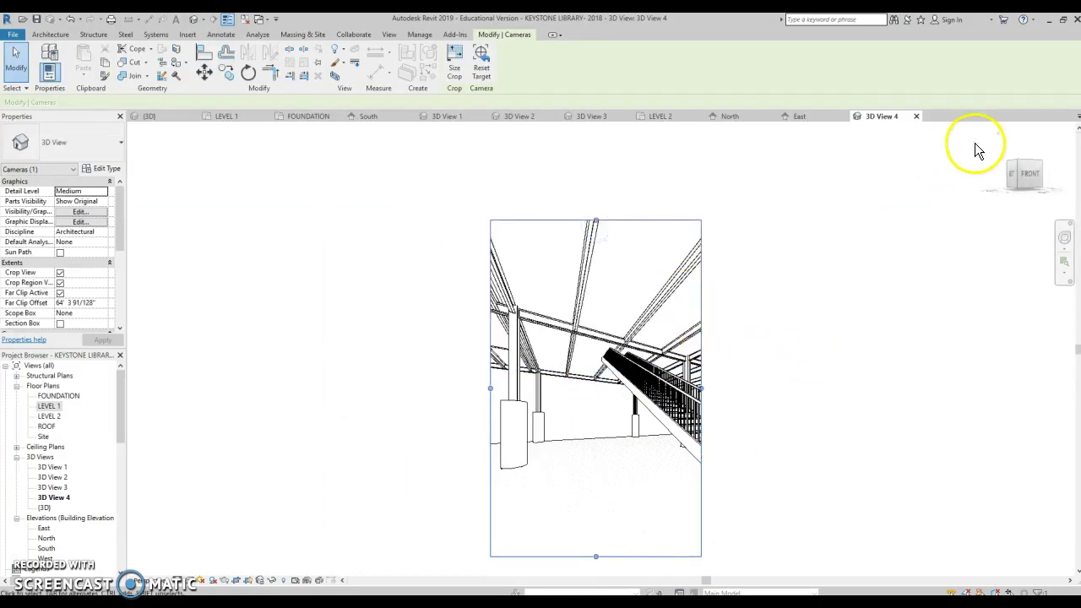
drag(1029, 174, 180, 192)
middle_drag(718, 410, 675, 379)
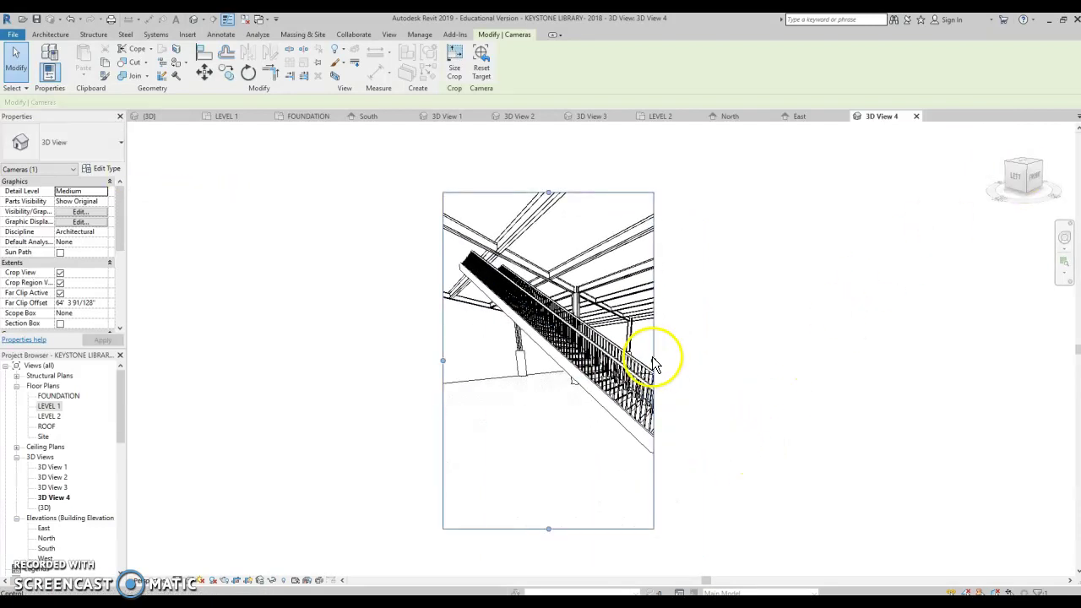
drag(656, 358, 737, 361)
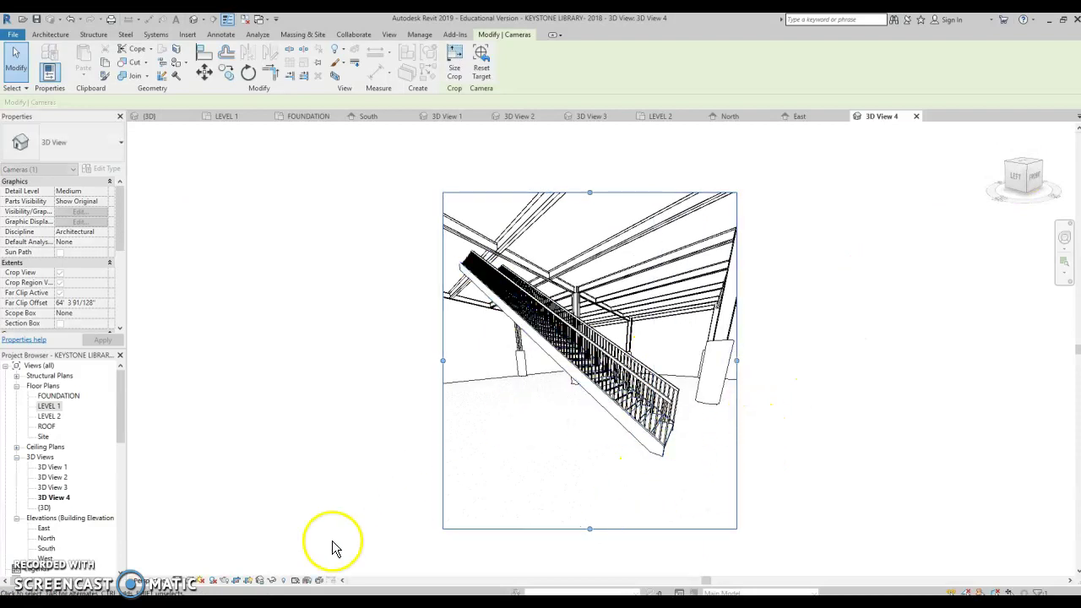
Return to the LEVEL 1 floor plan and delete the straight stair between grid lines 3 and 4.
double_click(52, 406)
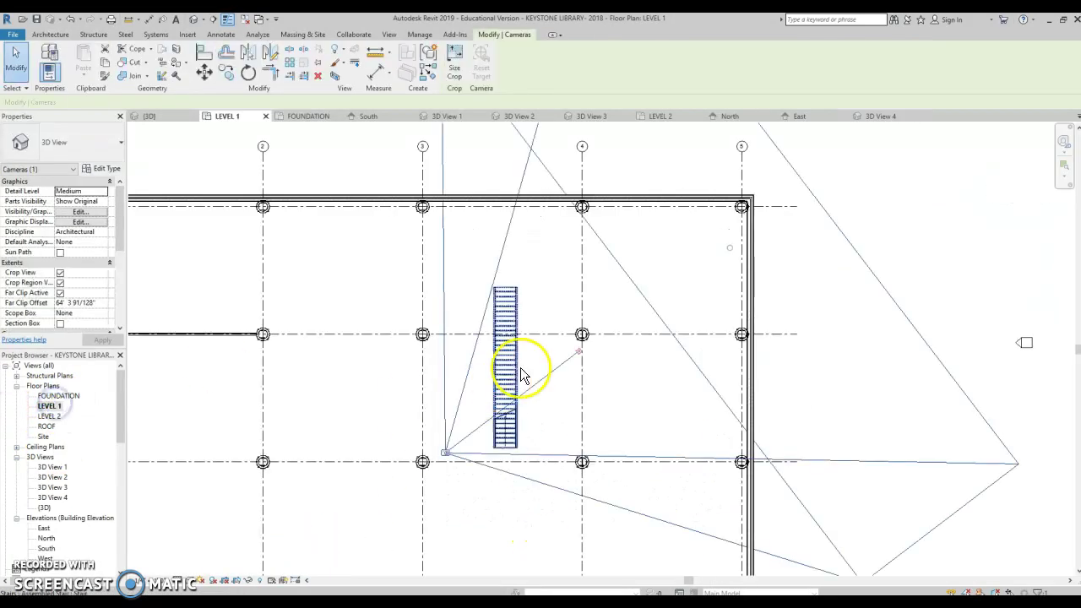
click(623, 408)
click(518, 393)
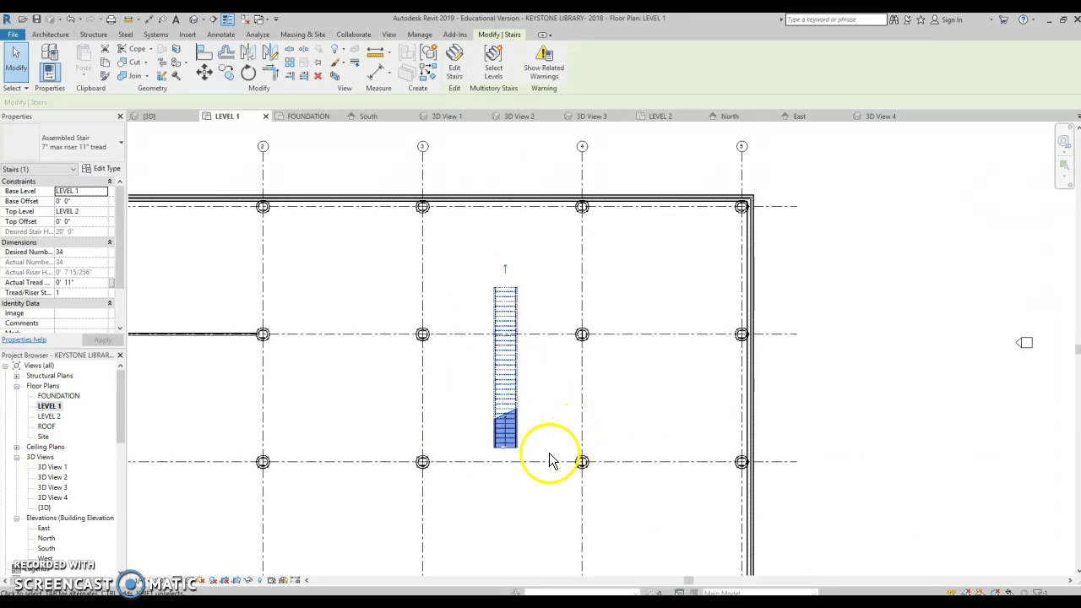
key(Delete)
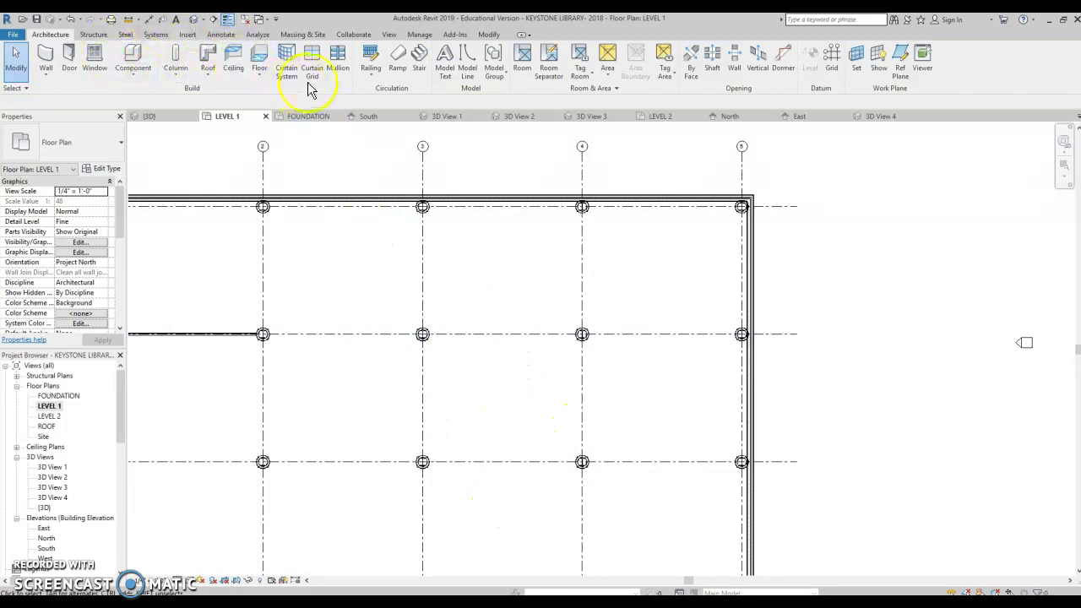
Draw a stair of three aligned vertical runs with 10, 10 and 14 risers, separated by landings, between grid lines 3 and 4 and finish it.
click(419, 57)
click(491, 443)
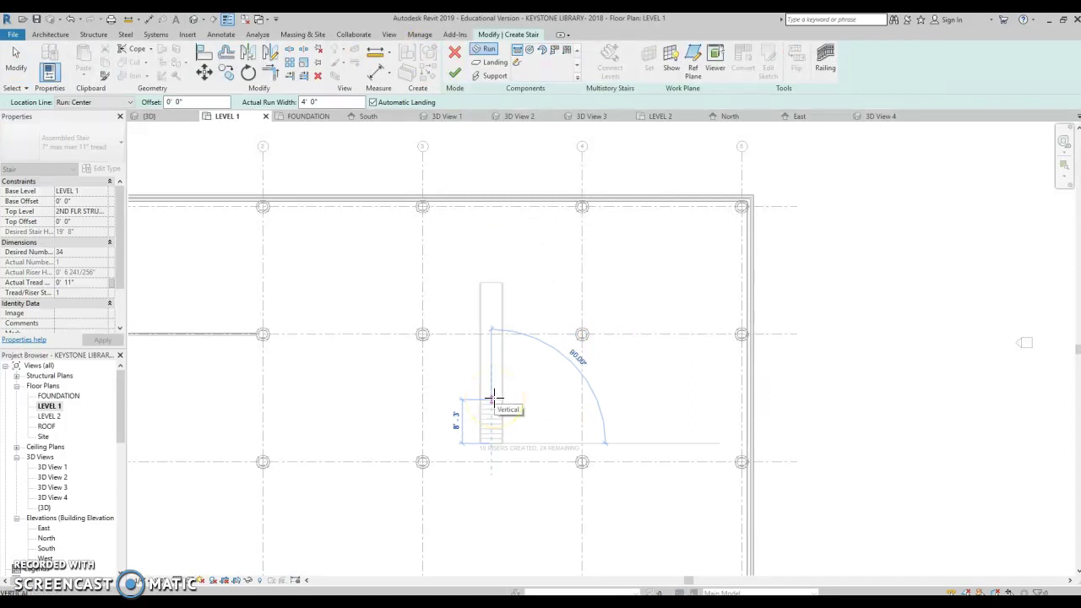
click(494, 398)
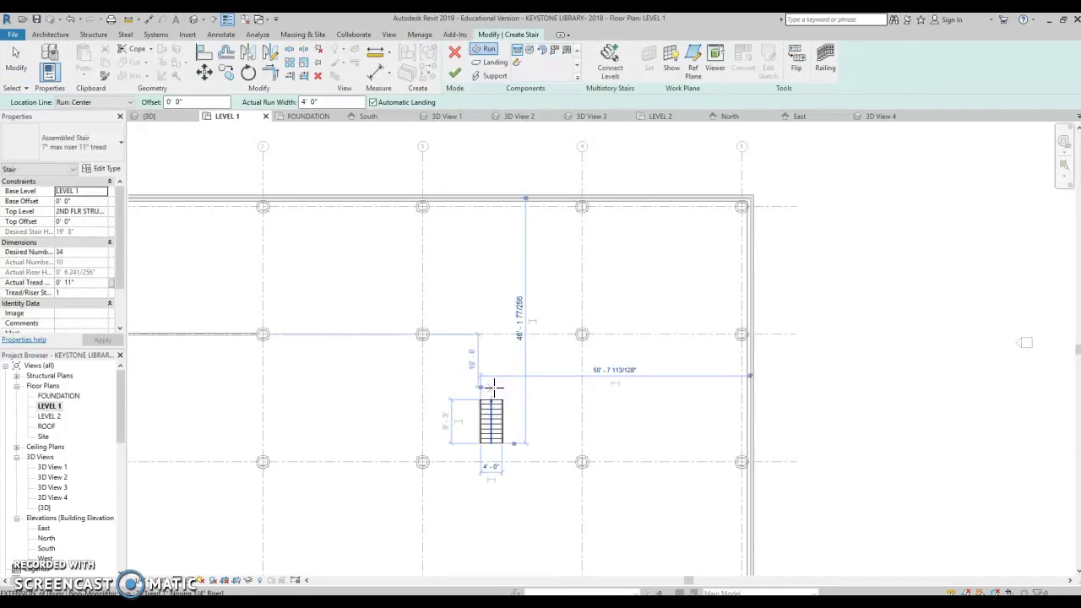
scroll(494, 380, up, 2)
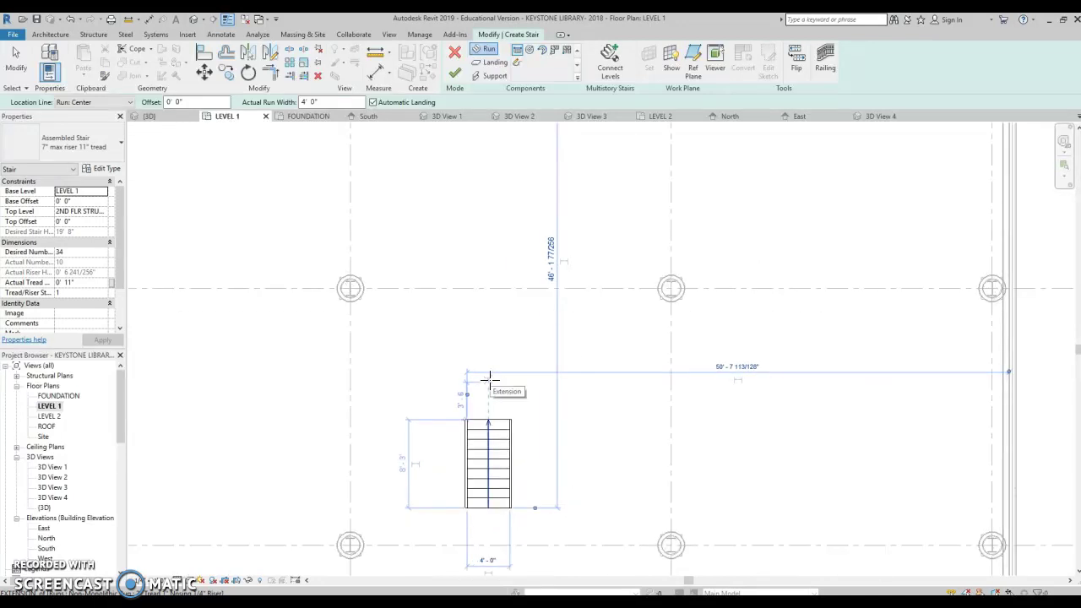
click(490, 375)
click(491, 313)
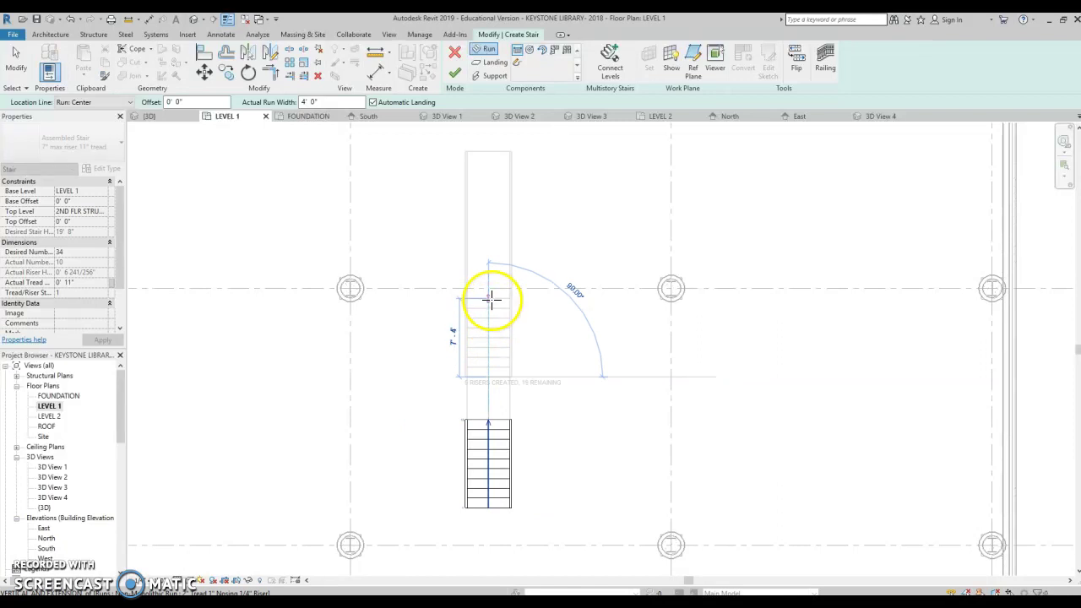
click(489, 288)
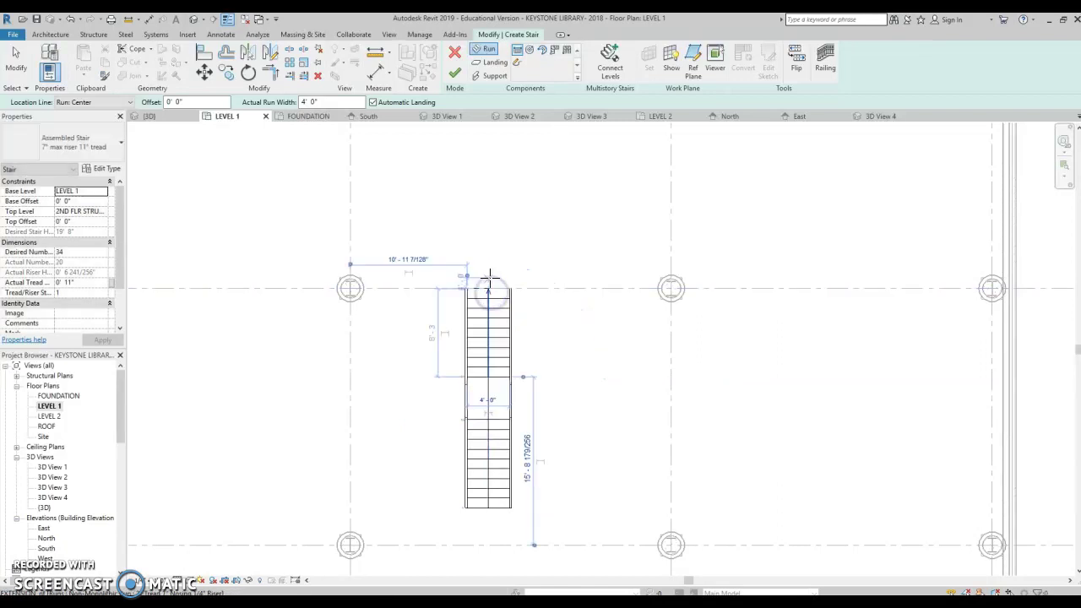
click(494, 246)
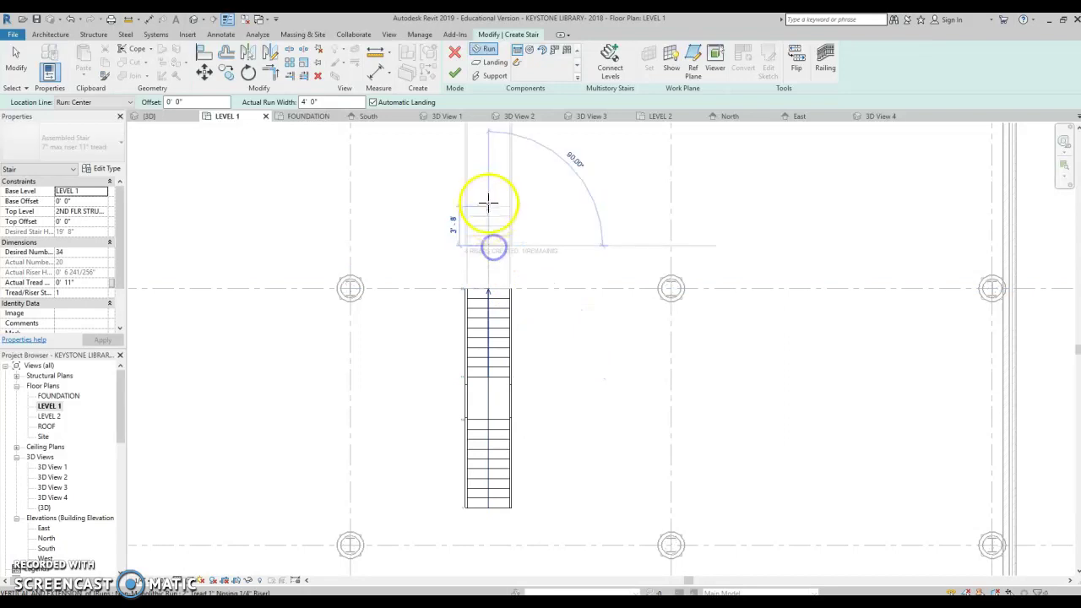
click(490, 162)
click(455, 73)
Create a camera view looking diagonally at the three-run stair, and extend its crop region until the stair's lower run is in frame.
scroll(567, 361, down, 3)
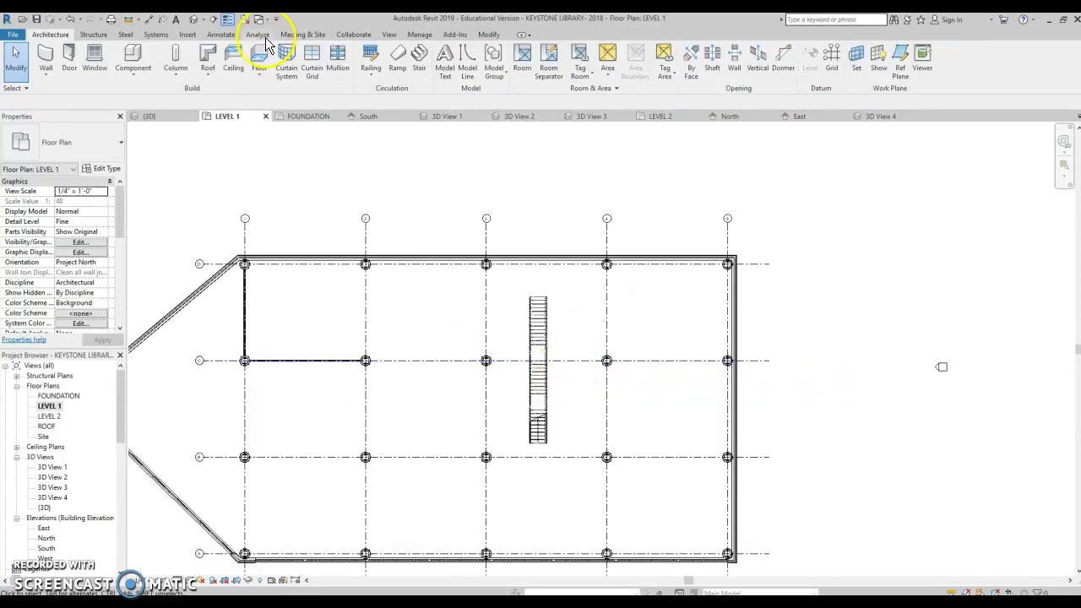
click(208, 20)
click(215, 49)
click(667, 456)
click(455, 287)
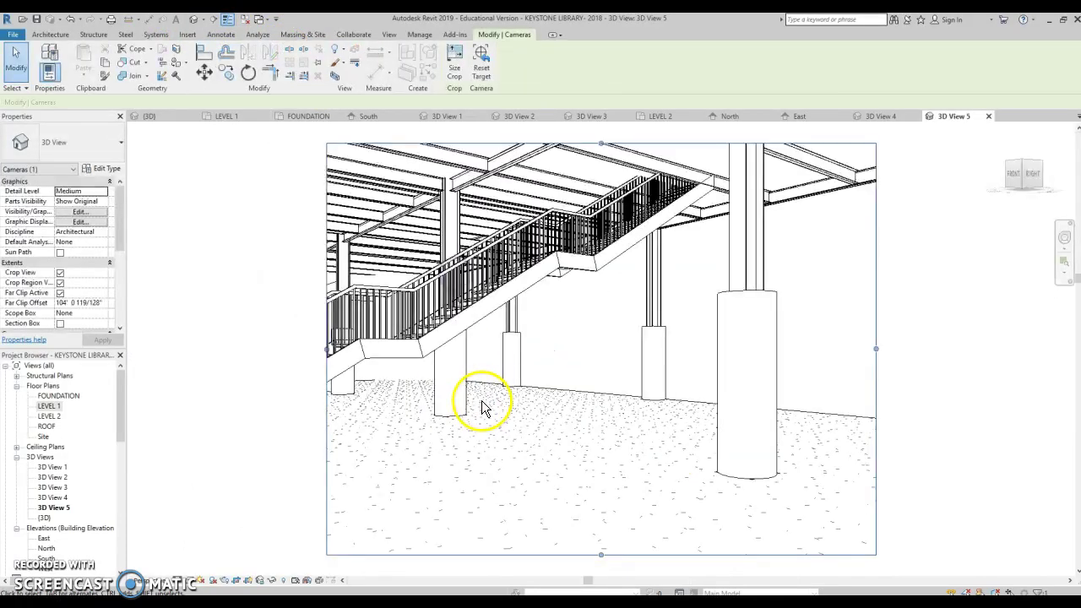
scroll(485, 422, down, 3)
drag(545, 477, 543, 515)
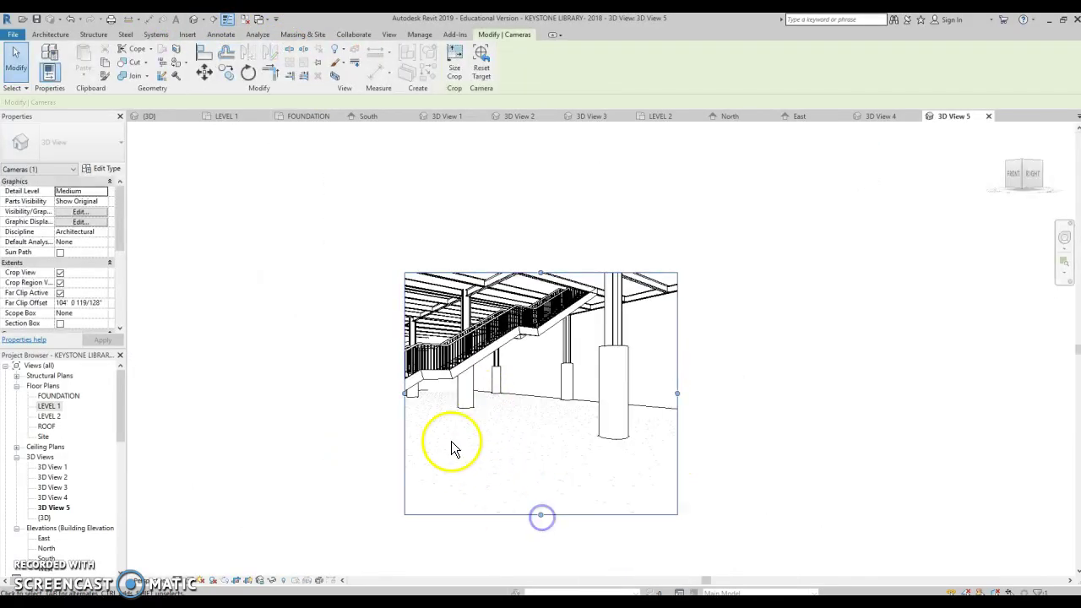
drag(405, 378, 324, 382)
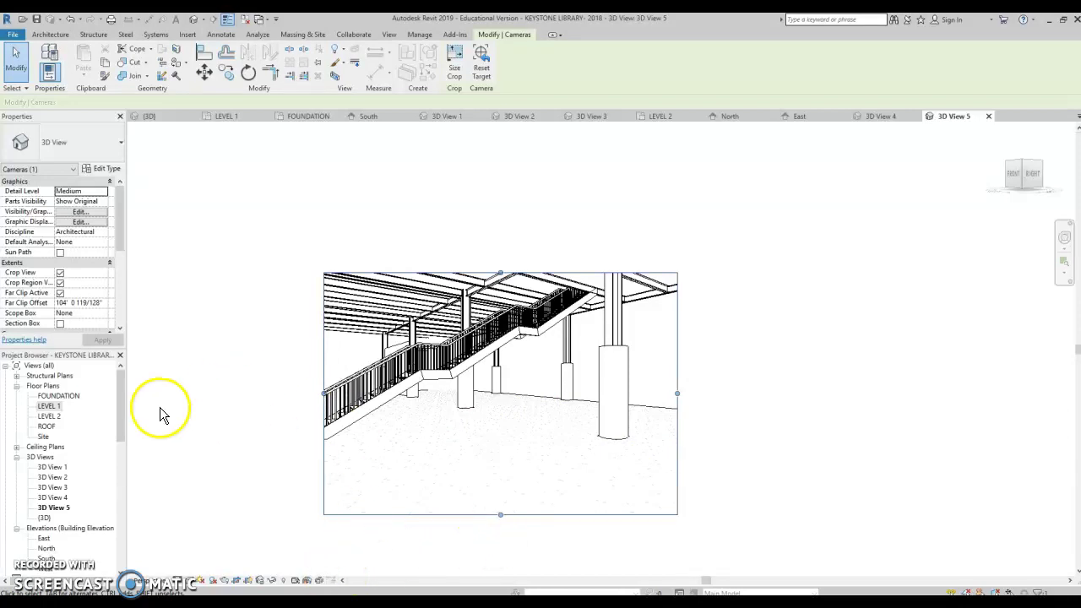
Return to the LEVEL 1 floor plan and delete the three-run stair between grid lines 3 and 4.
click(50, 408)
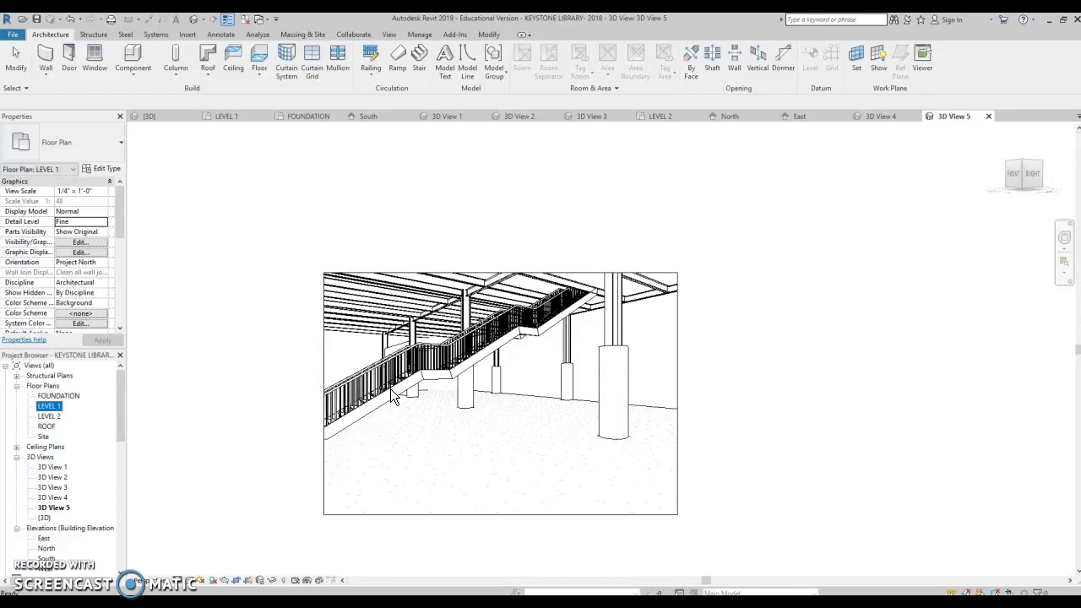
double_click(72, 403)
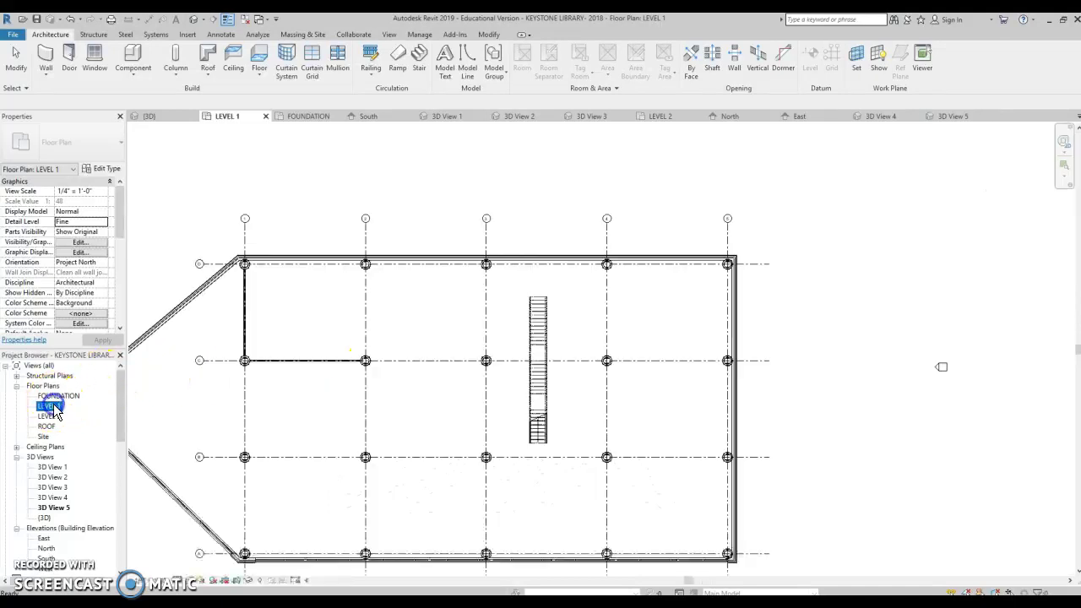
click(541, 397)
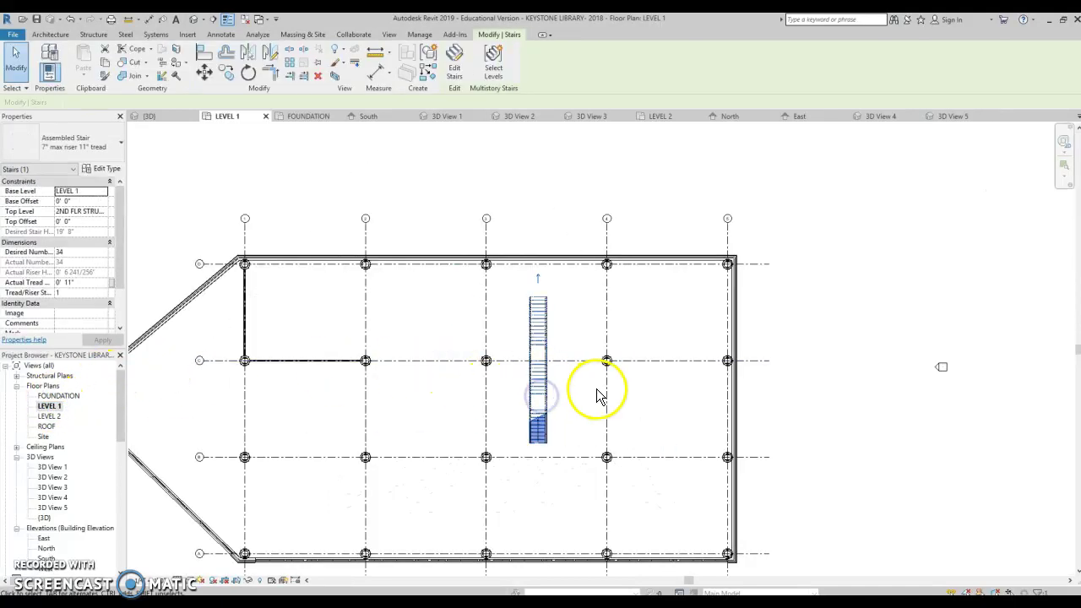
key(Delete)
Draw and finish a U-shaped stair with location line Run: Left, using two parallel 17-riser runs joined by a landing between grid lines 3 and 4.
scroll(591, 394, up, 3)
middle_drag(218, 207, 361, 267)
click(421, 53)
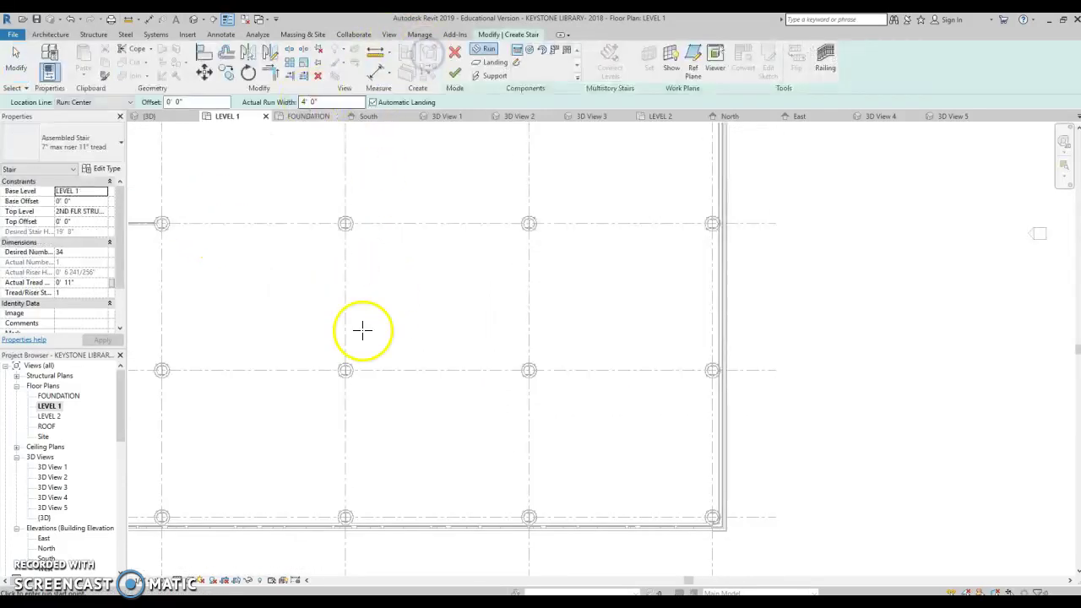
click(96, 101)
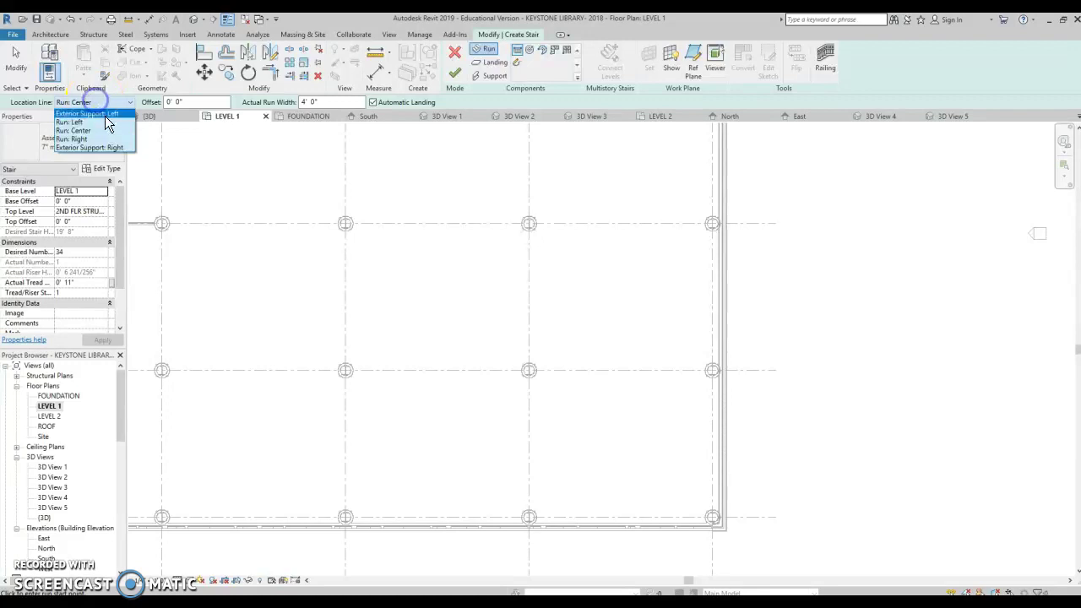
click(104, 122)
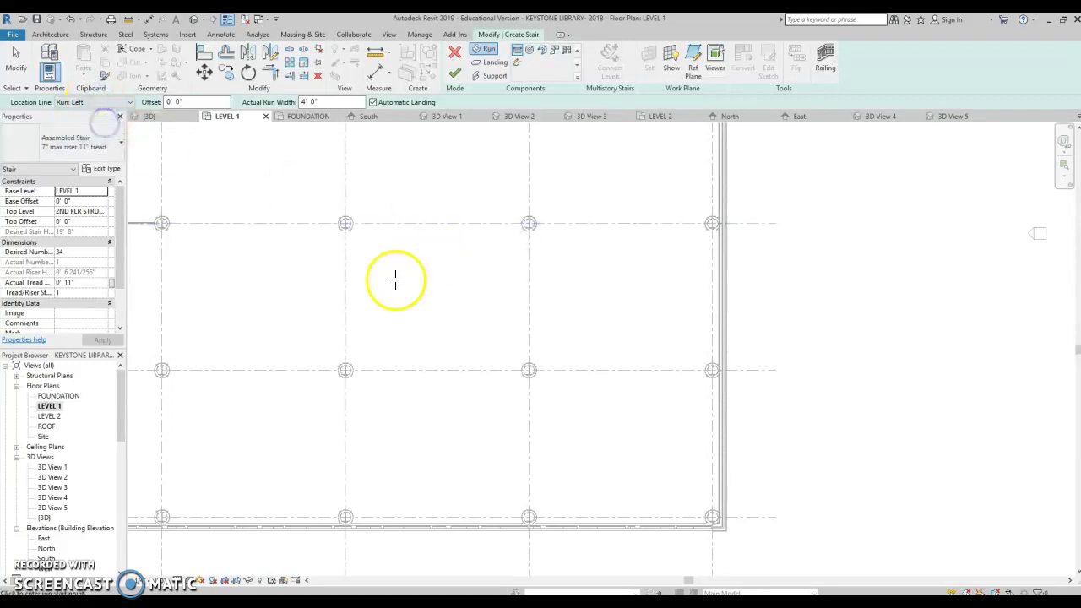
scroll(407, 340, up, 1)
click(403, 361)
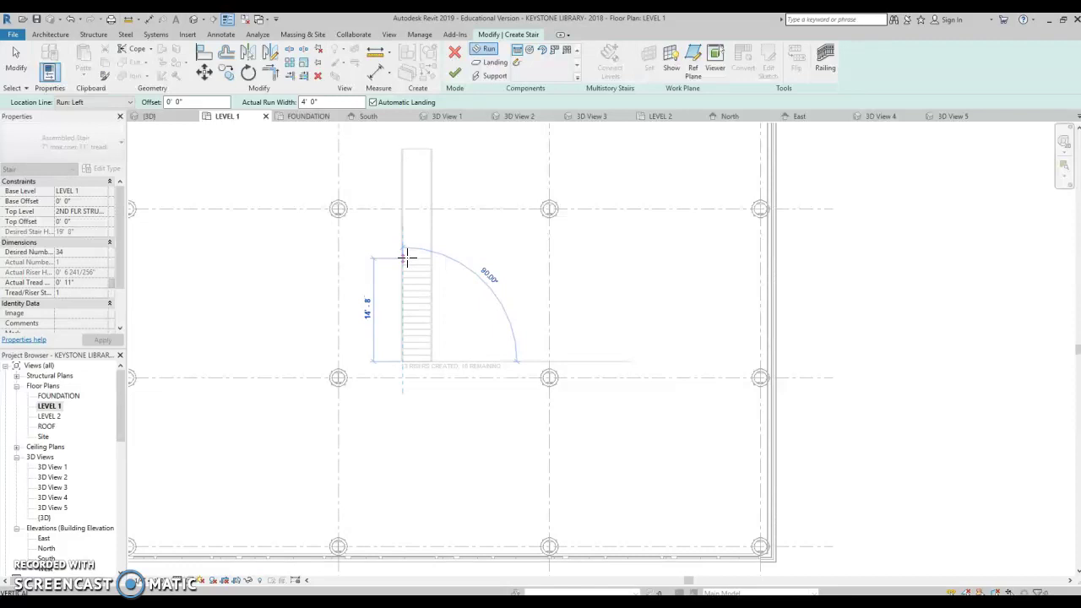
click(405, 255)
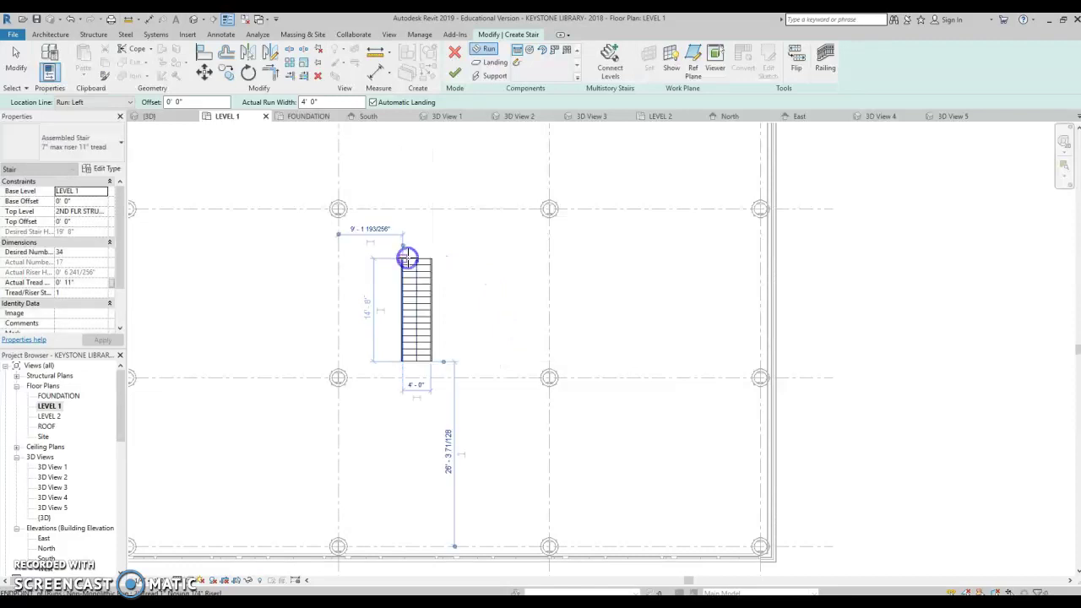
click(484, 256)
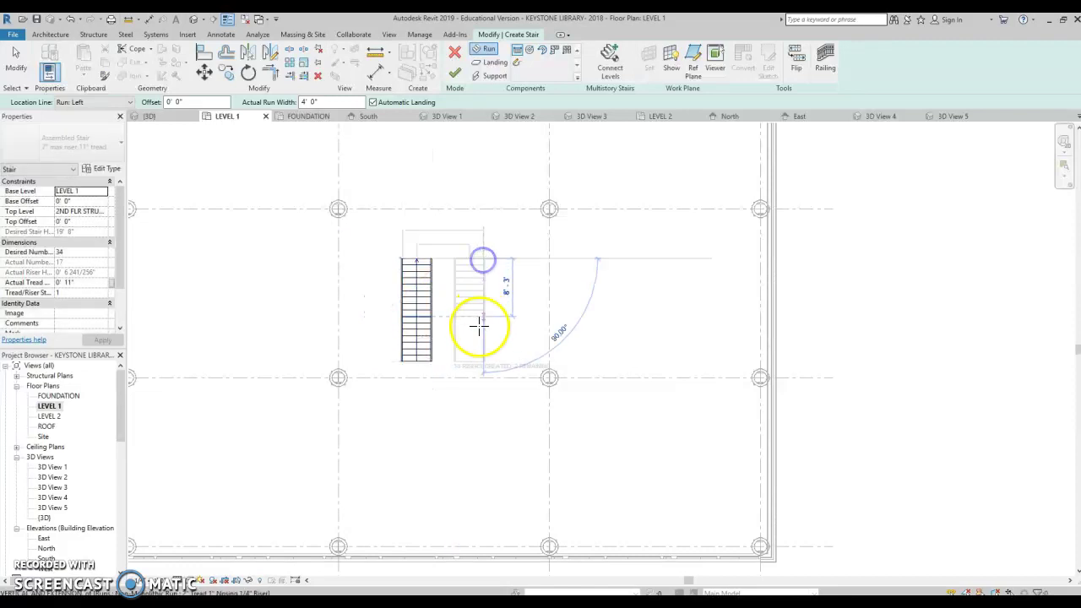
click(485, 415)
click(454, 74)
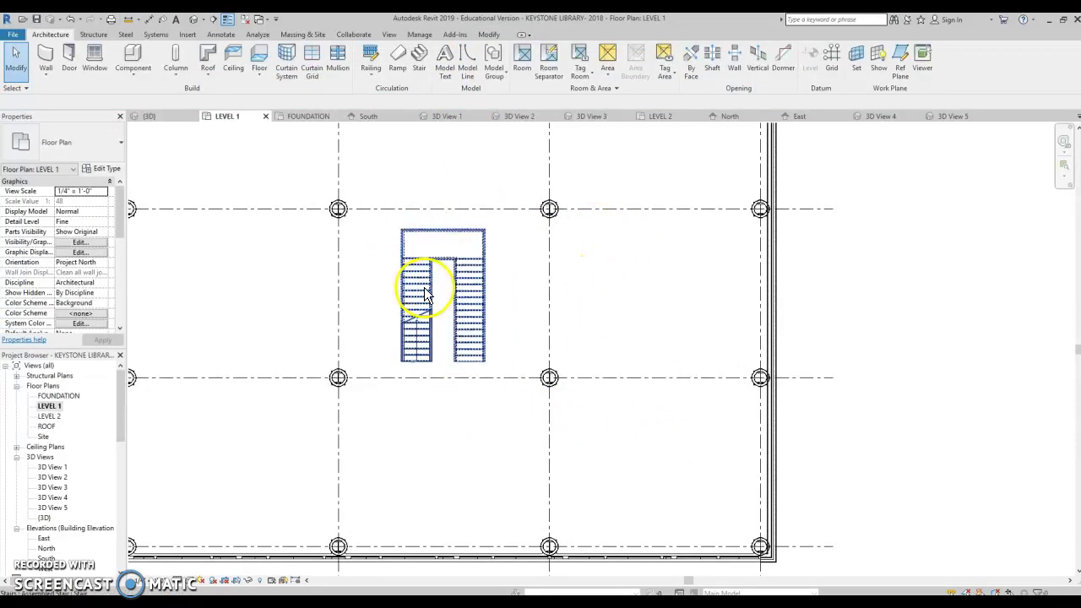
Create a camera view of the U-shaped stair from in front of its first run, aimed past the landing, and rotate it to see the stair's side.
scroll(425, 285, up, 2)
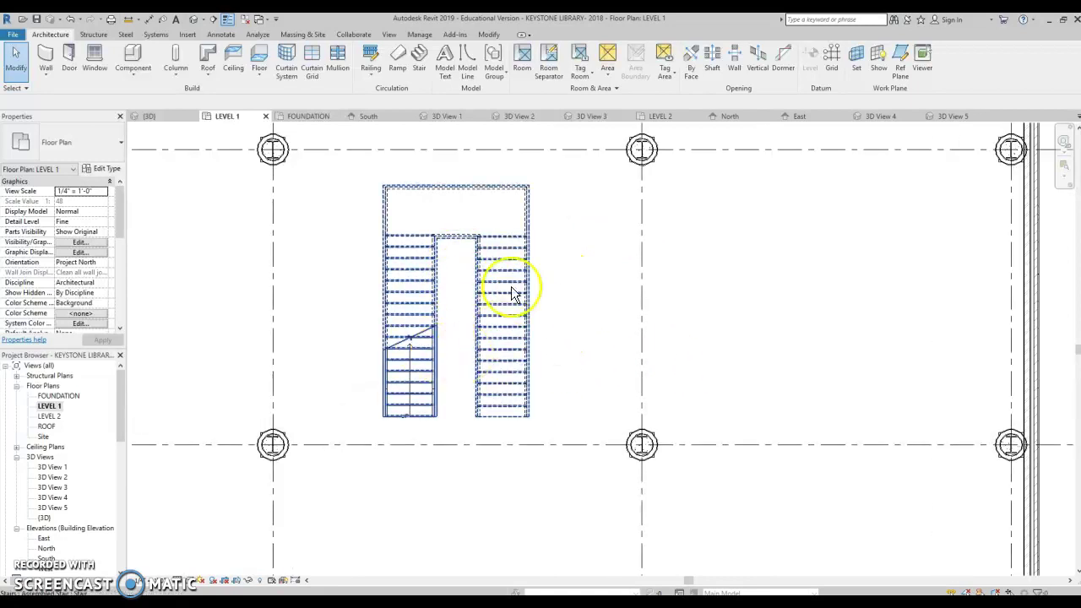
scroll(381, 374, down, 4)
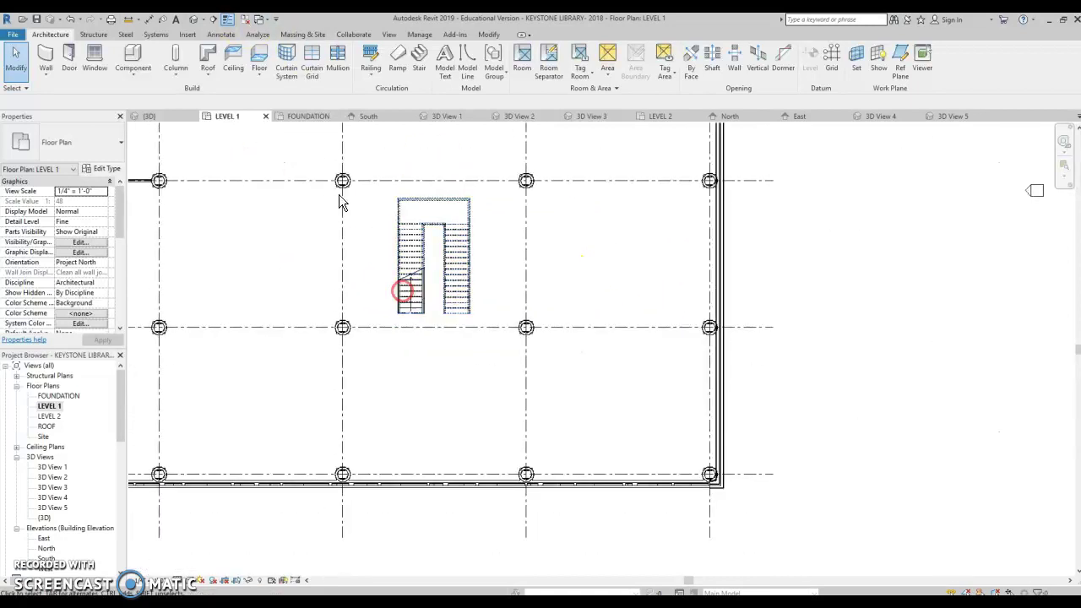
click(202, 20)
click(224, 52)
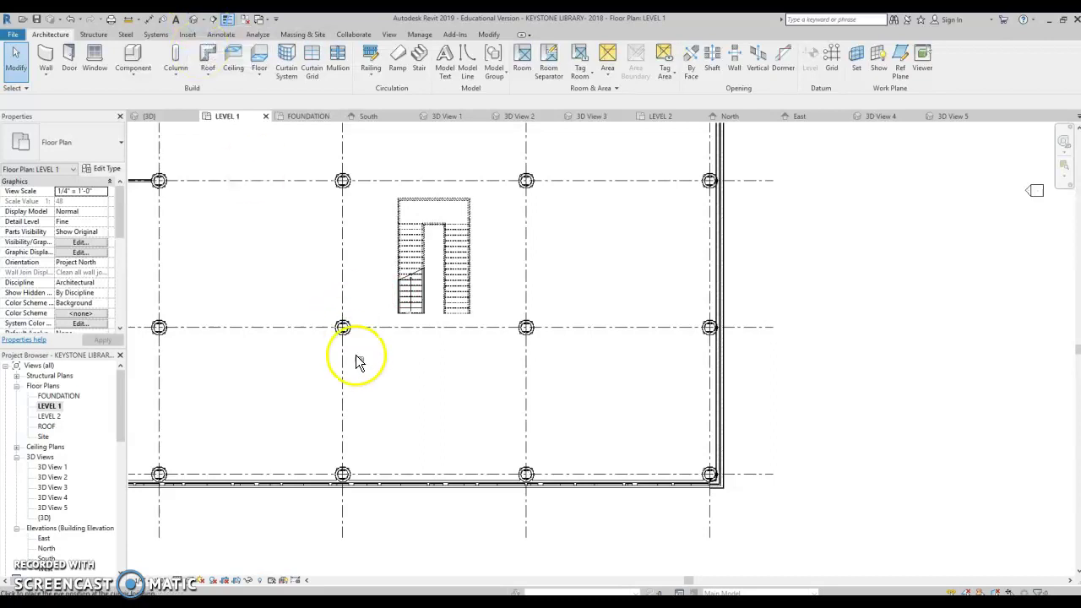
click(393, 420)
click(455, 163)
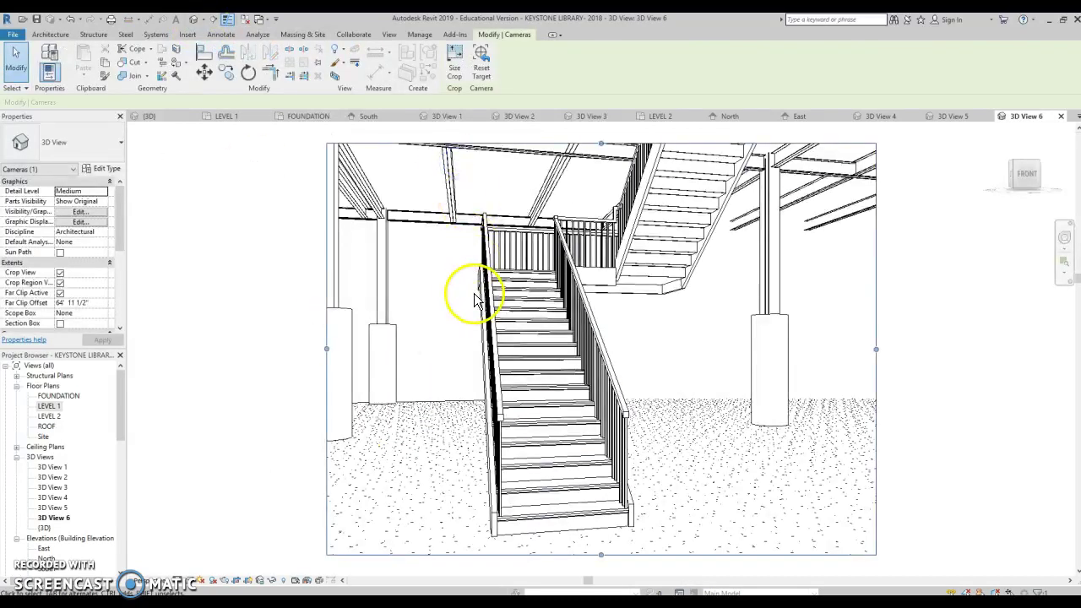
click(1026, 174)
click(763, 383)
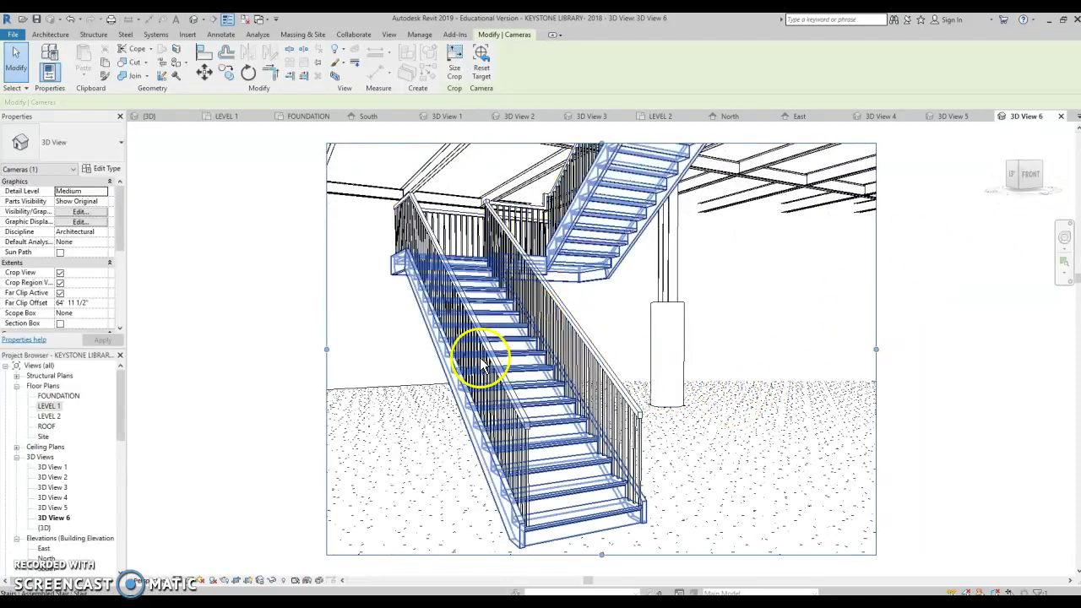
Set the U-shaped stair's outer railing to the Glass Panel - Bottom Fill type.
click(490, 354)
click(63, 139)
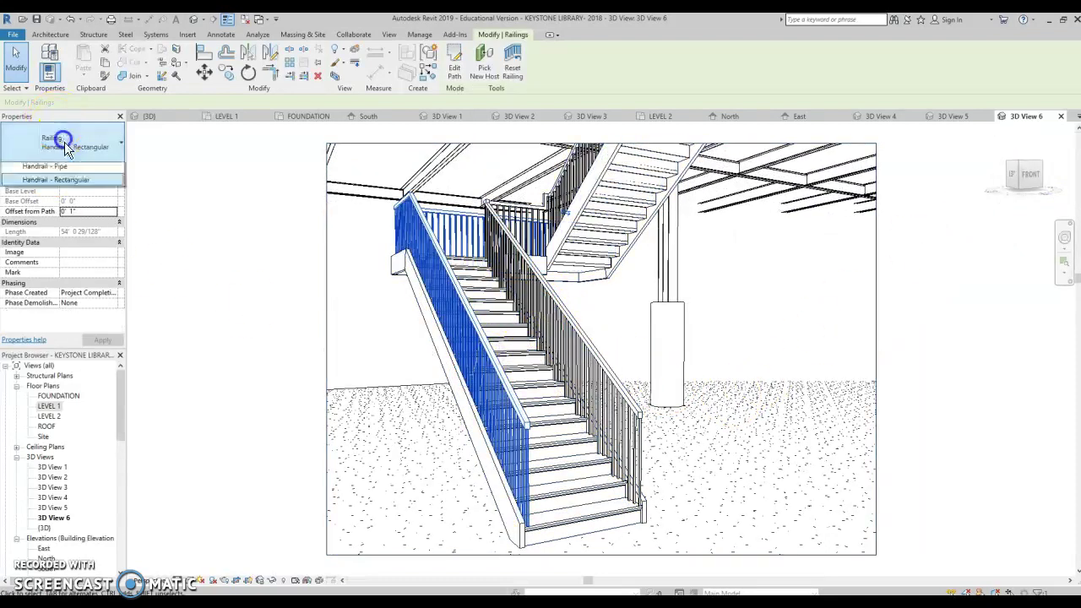
click(88, 198)
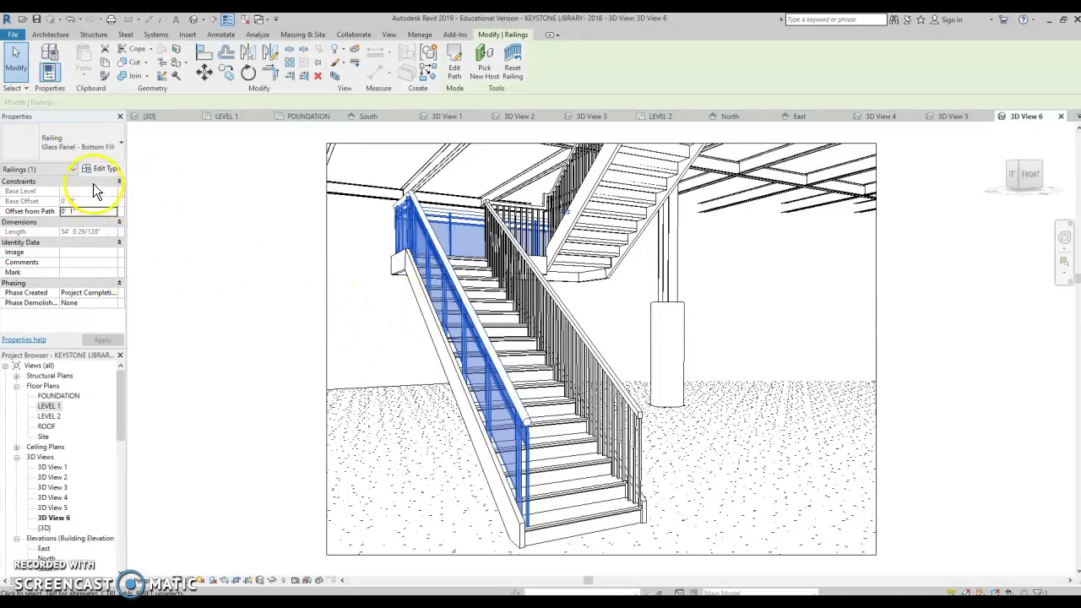
Try the Guardrail - Pipe type on the outer railing and replace it with Guardrail - Rectangular.
click(98, 141)
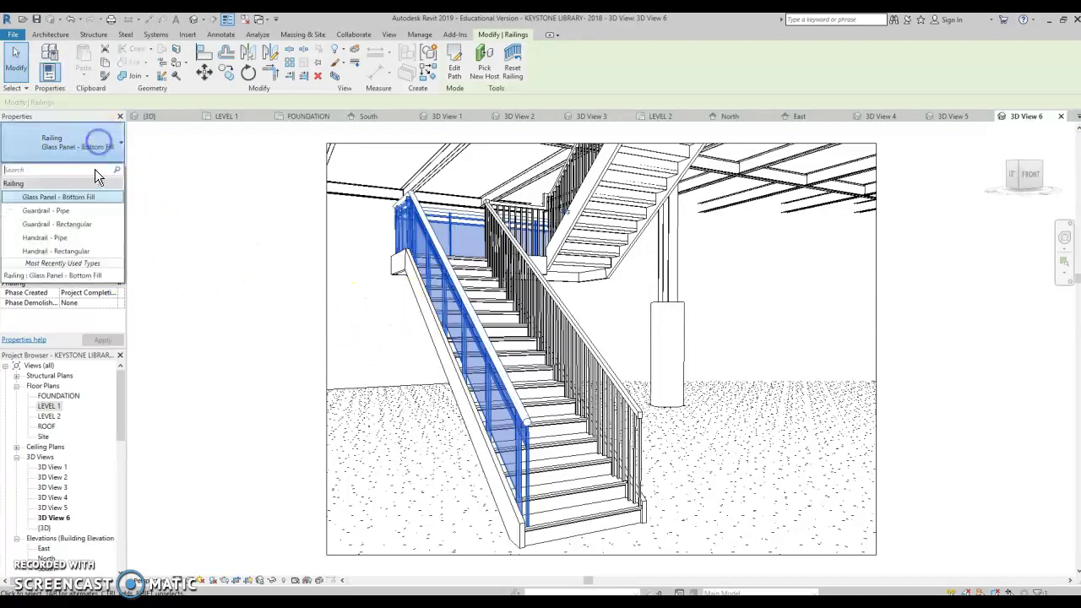
click(71, 213)
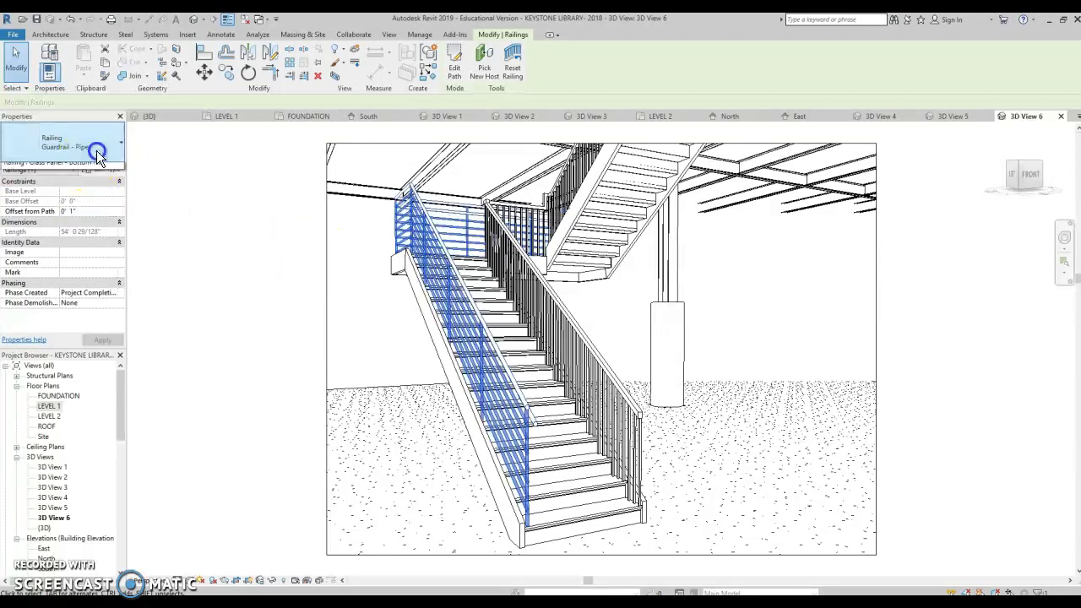
click(96, 145)
click(95, 221)
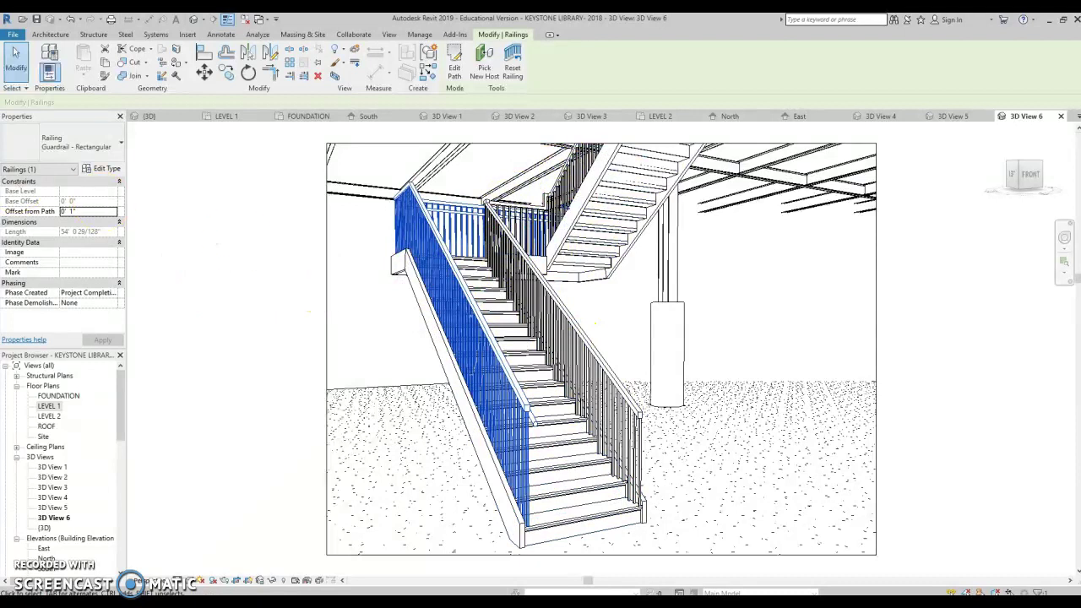
click(355, 361)
scroll(430, 380, down, 3)
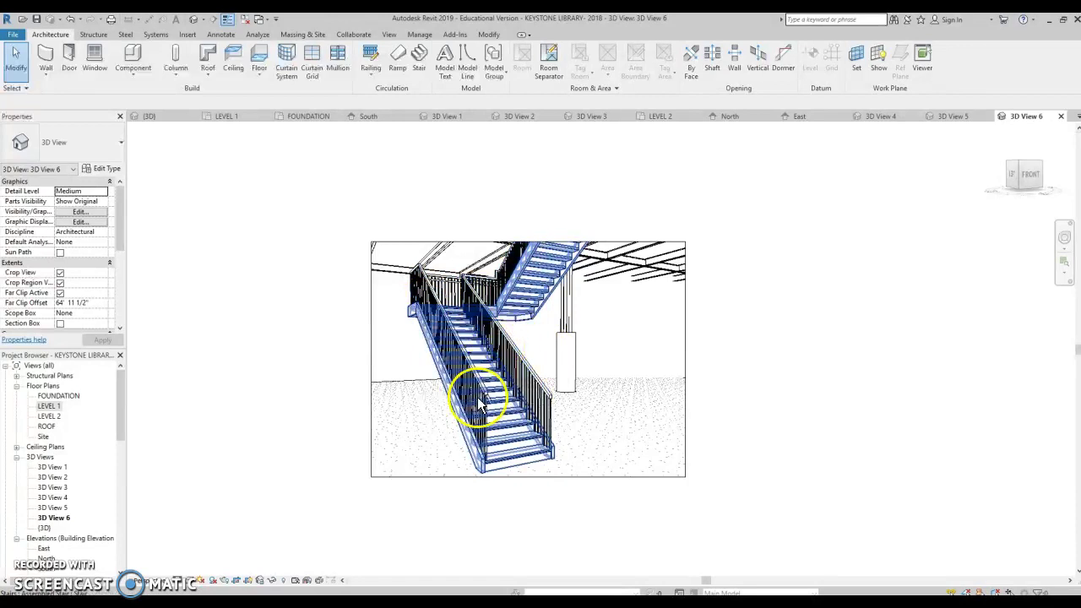
Return to the LEVEL 1 floor plan and delete the U-shaped stair with its railings.
double_click(46, 406)
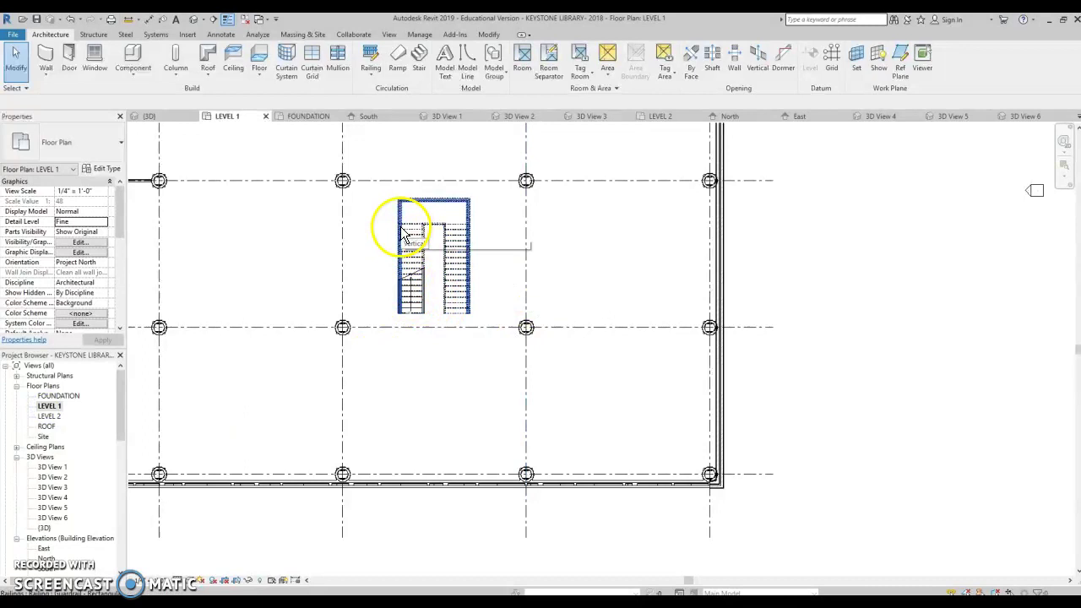
mouse_move(612, 263)
middle_down()
mouse_move(626, 268)
mouse_move(603, 272)
middle_up()
scroll(603, 273, up, 2)
click(552, 302)
click(589, 314)
click(523, 258)
key(Delete)
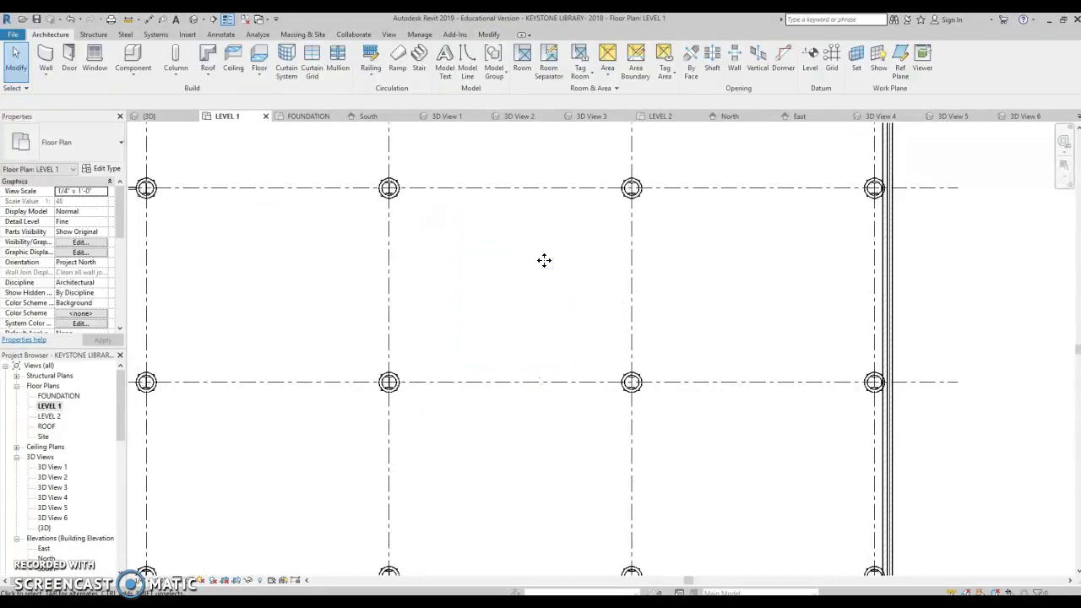
Draw a 4' by 8'-6" rectangle of model lines in an open column bay as the stair's landing outline.
scroll(556, 269, up, 1)
click(556, 272)
middle_drag(455, 205, 344, 194)
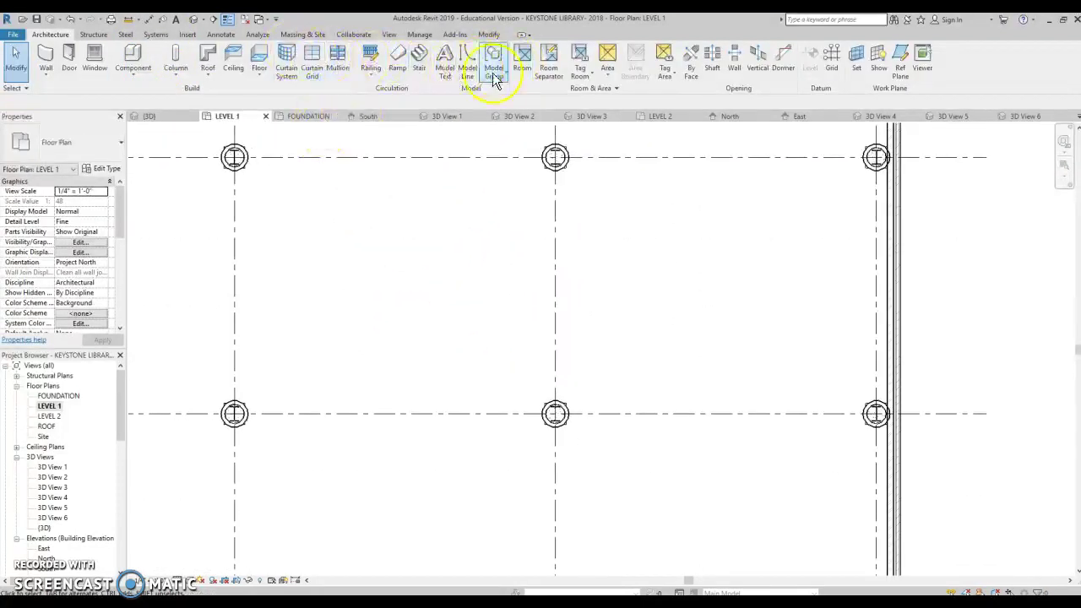
click(473, 64)
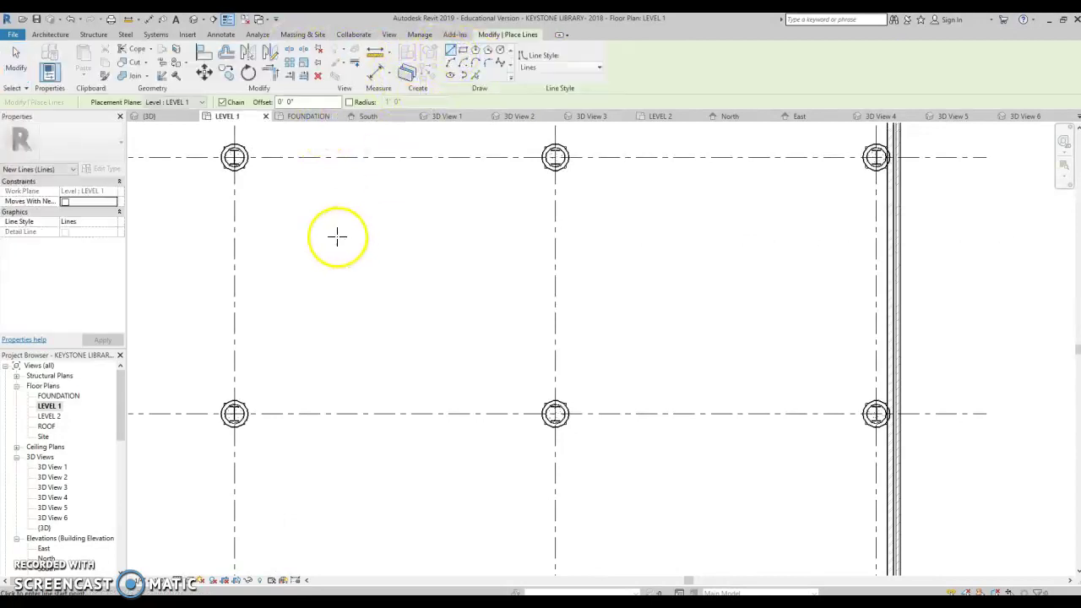
click(331, 211)
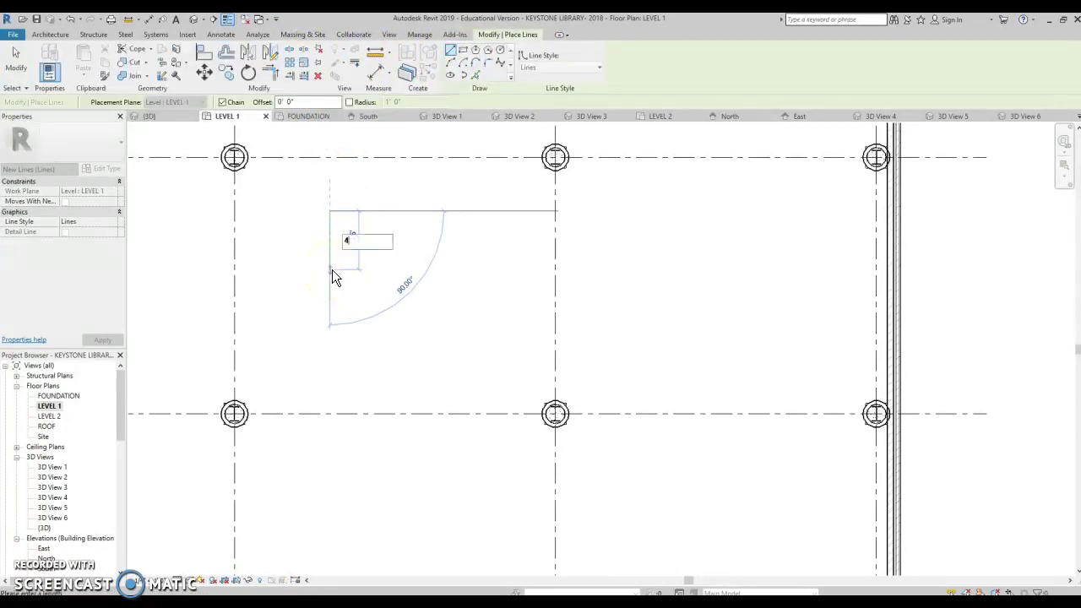
text(4)
key(Return)
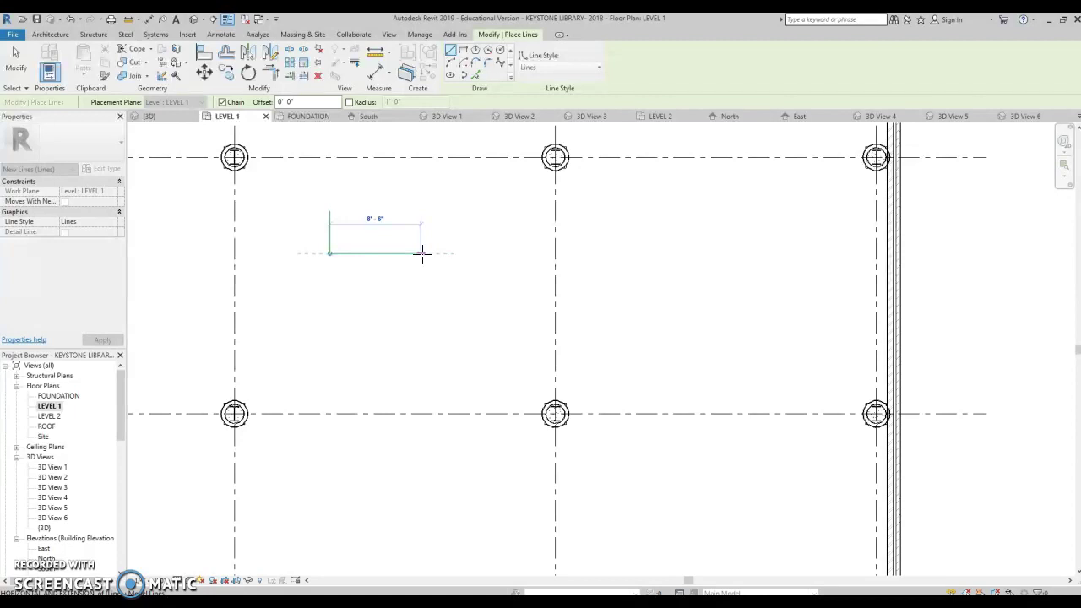
click(422, 254)
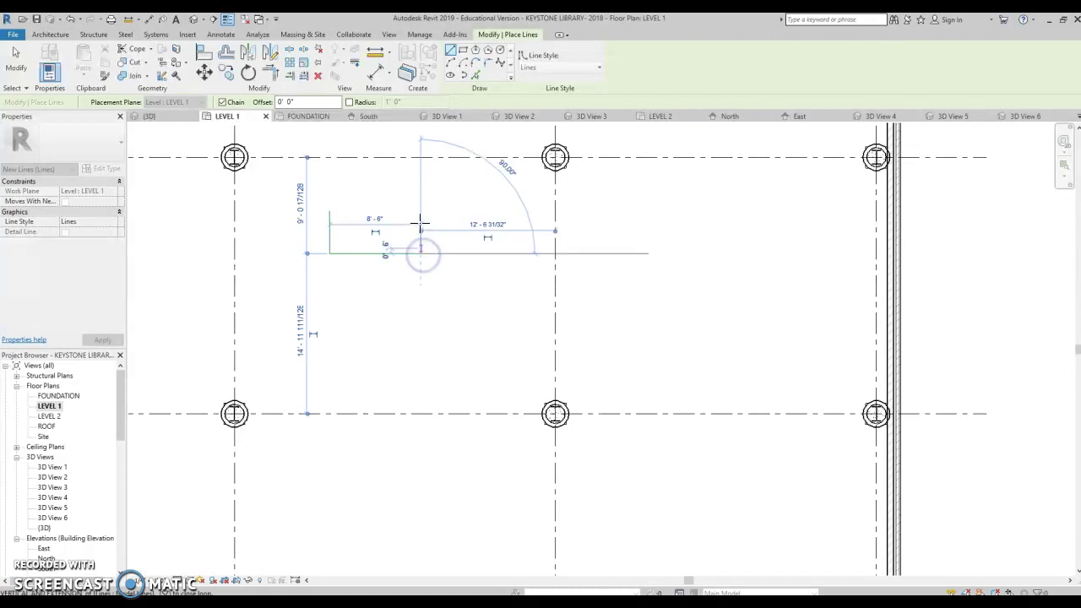
click(328, 212)
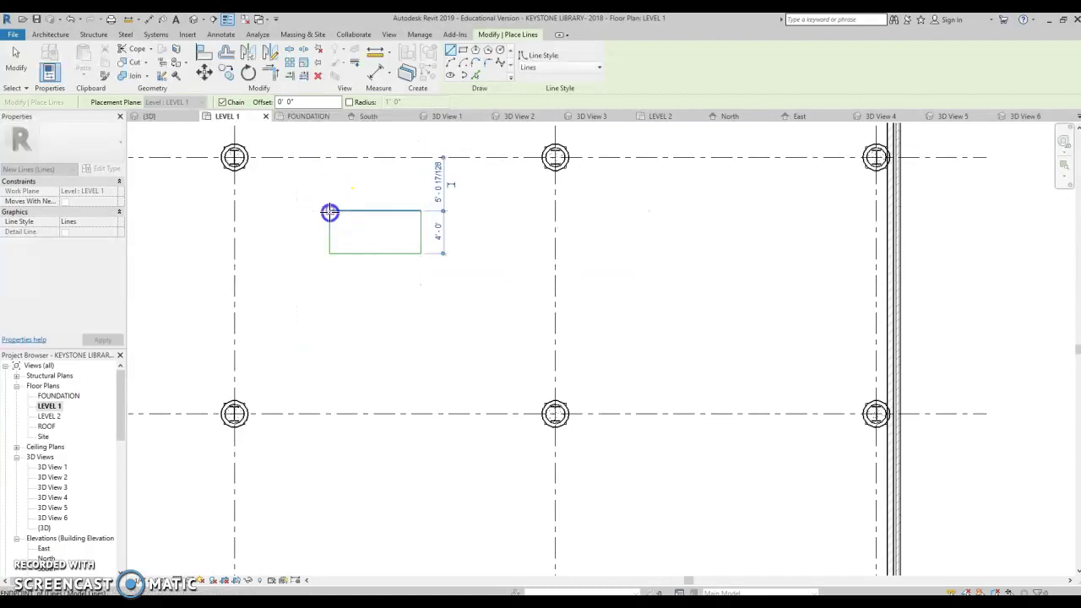
Draw a 4' model line along the landing rectangle's lower edge, starting from its lower-left corner.
middle_drag(421, 340, 469, 344)
scroll(408, 282, up, 2)
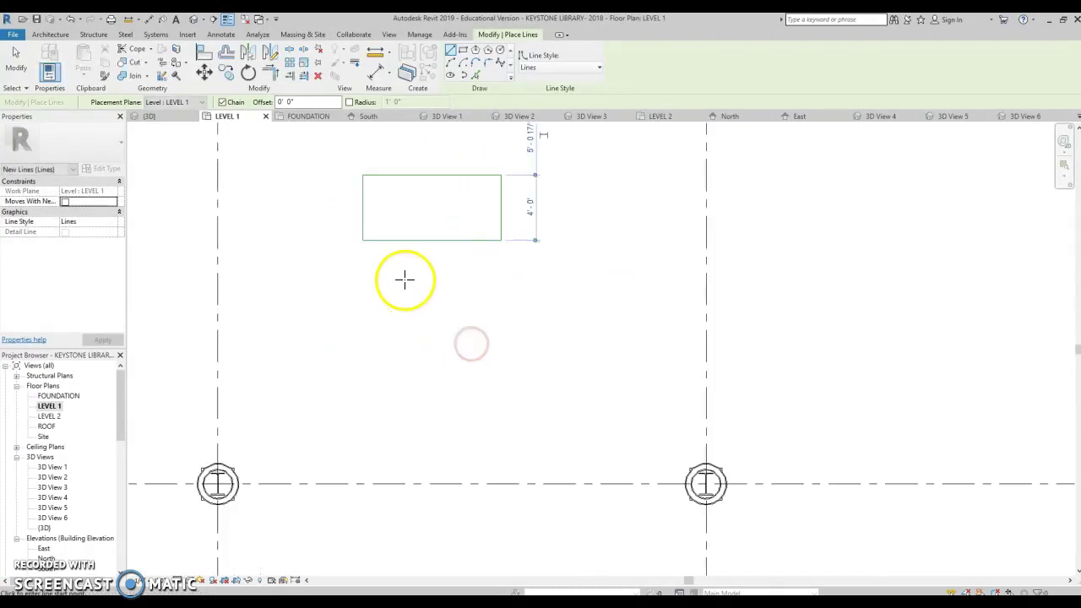
click(362, 240)
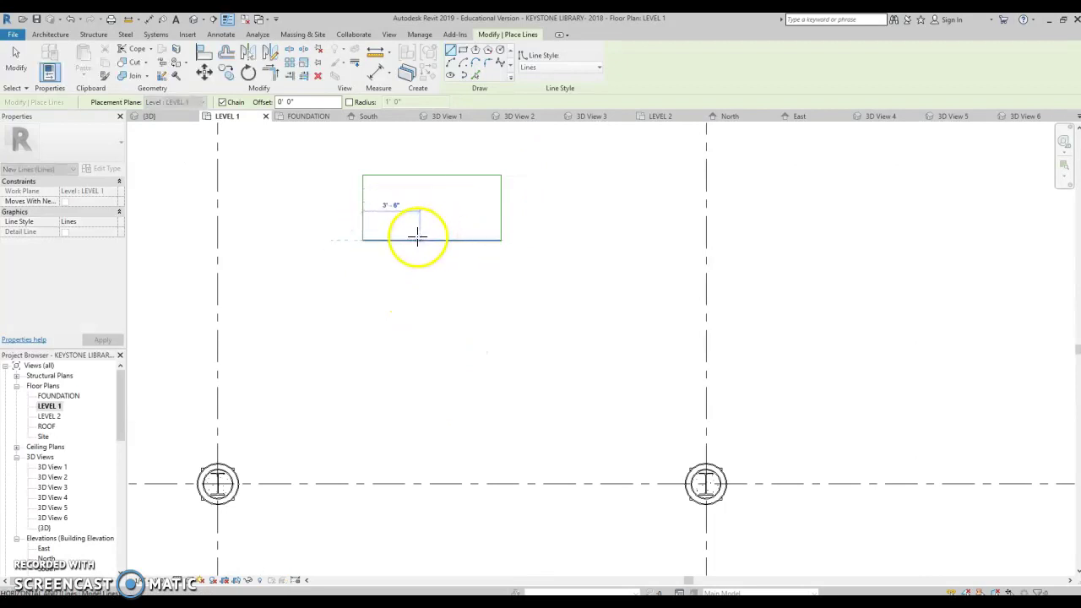
click(427, 236)
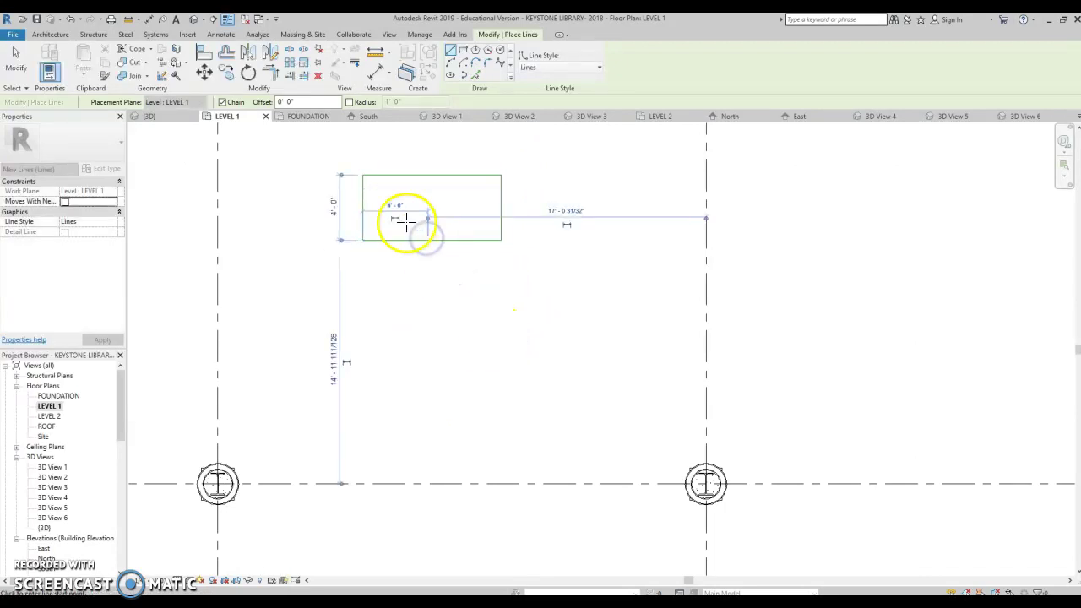
key(Escape)
key(Escape)
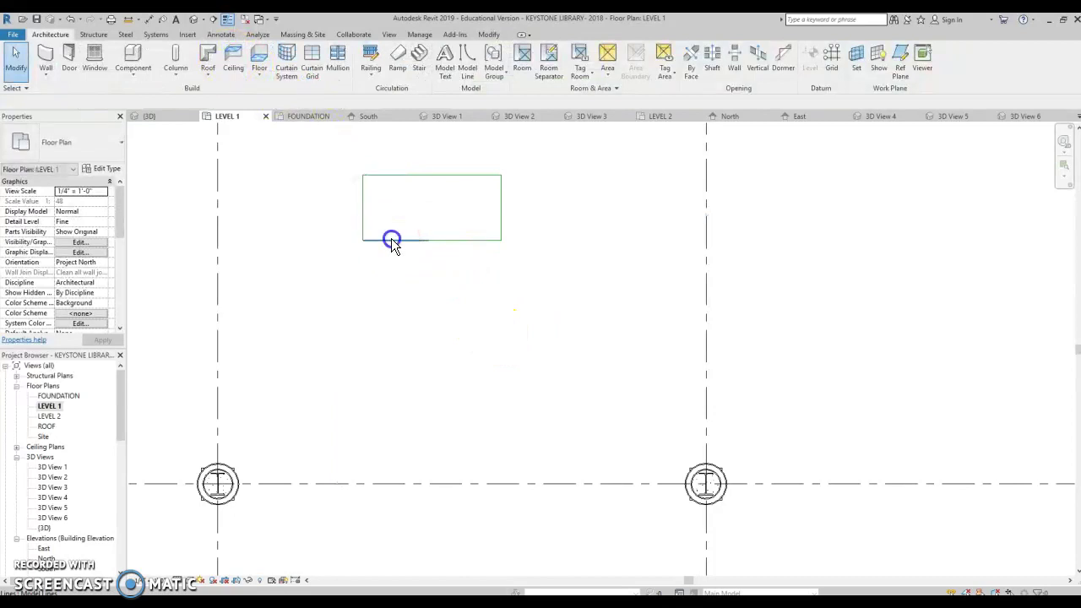
Offset copies of the 4' line downward at 11" spacing until sixteen tread lines are laid out below the landing.
click(391, 238)
click(228, 56)
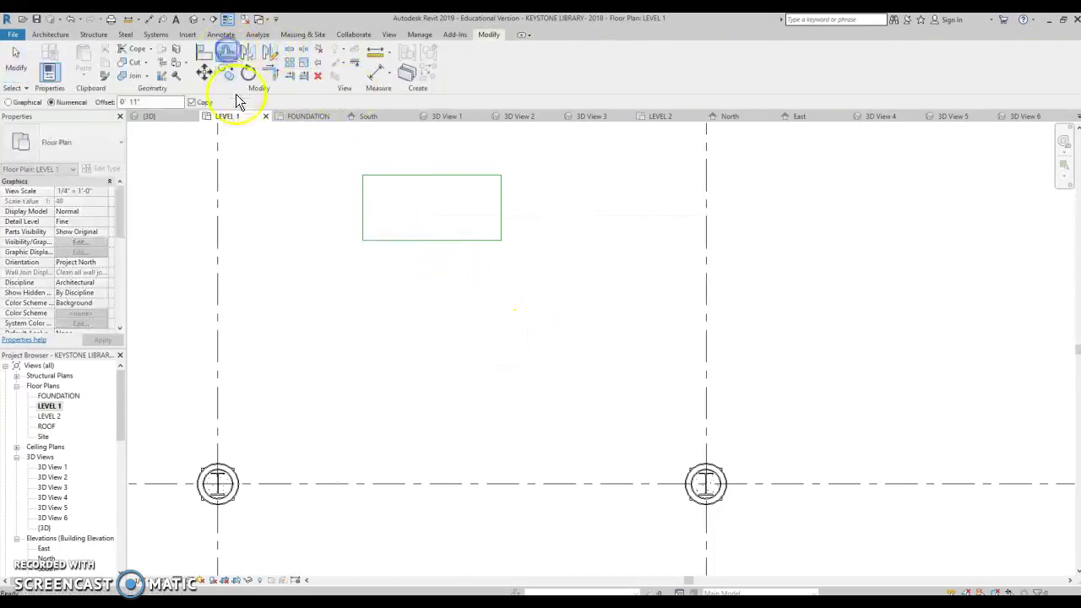
click(396, 245)
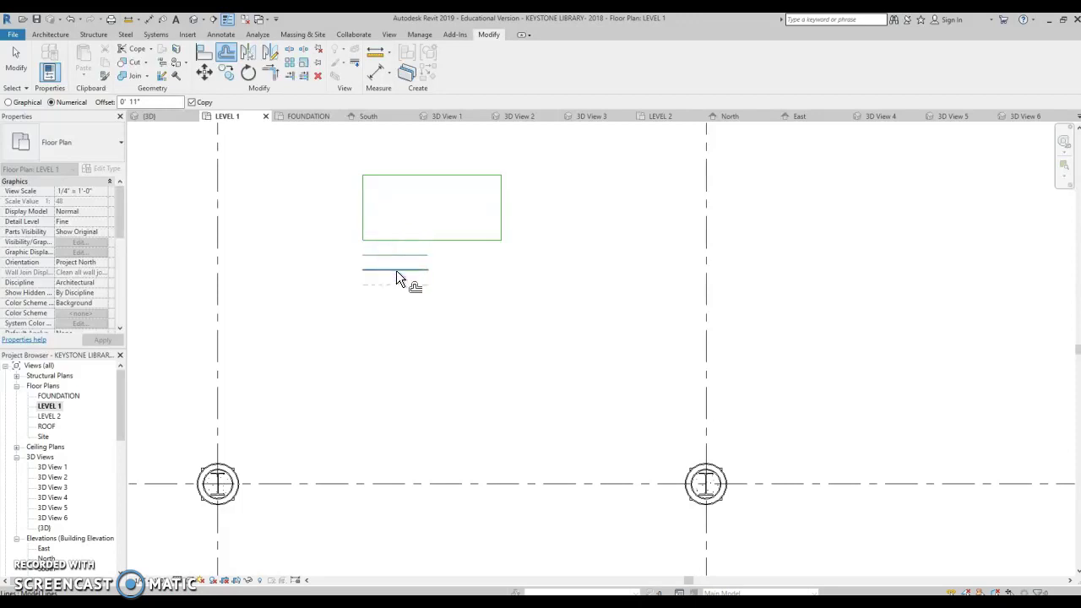
click(398, 288)
click(401, 343)
click(398, 359)
click(397, 393)
click(393, 409)
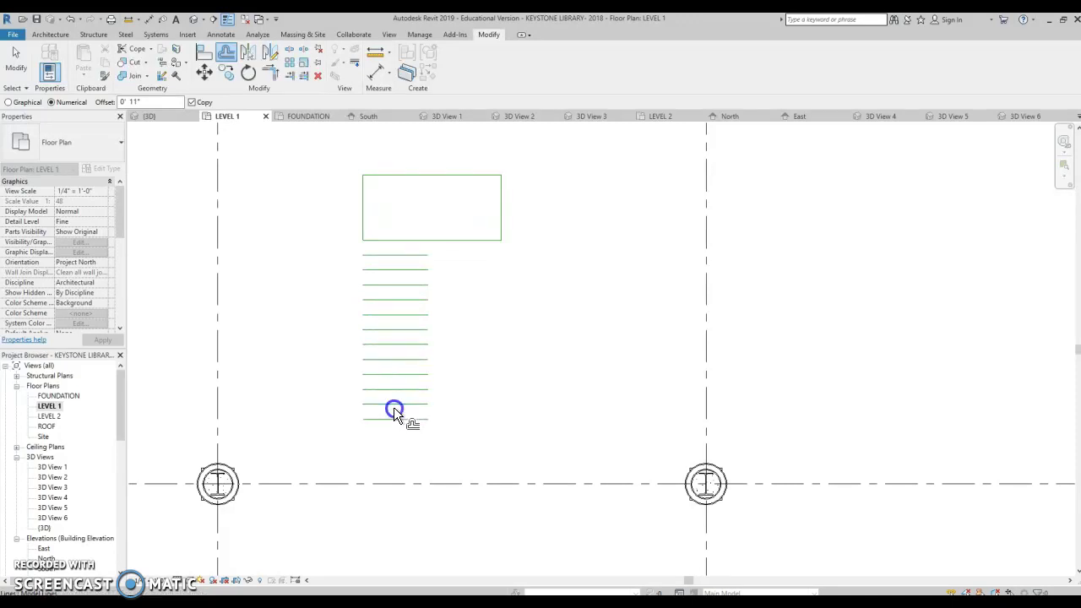
click(405, 424)
click(392, 466)
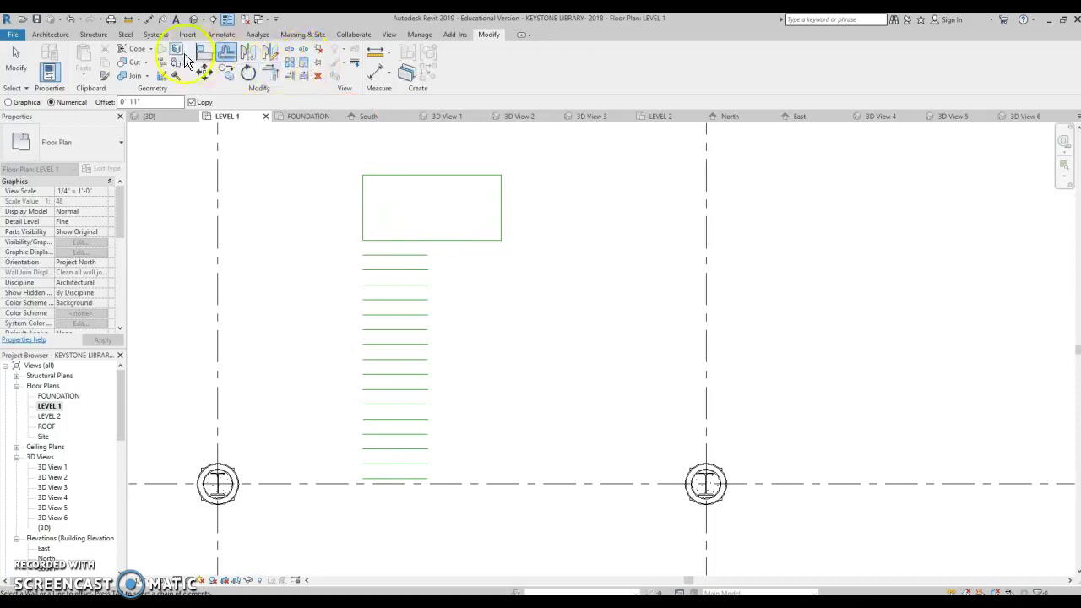
Create a U-shaped stair with 4' wide runs, going up the tread lines to the landing and back down from its lower-right corner.
click(46, 34)
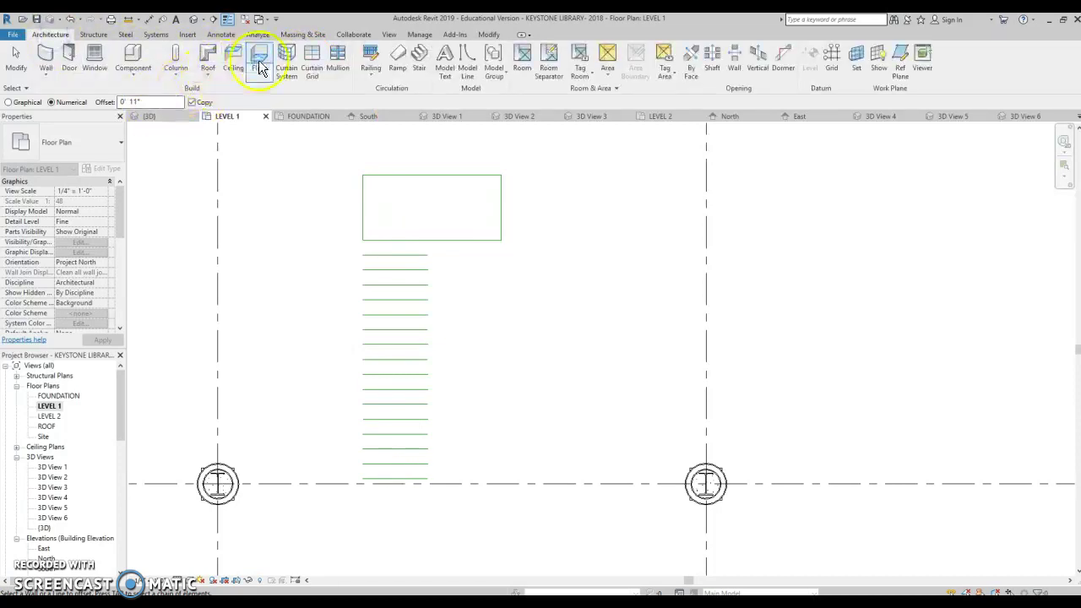
click(417, 56)
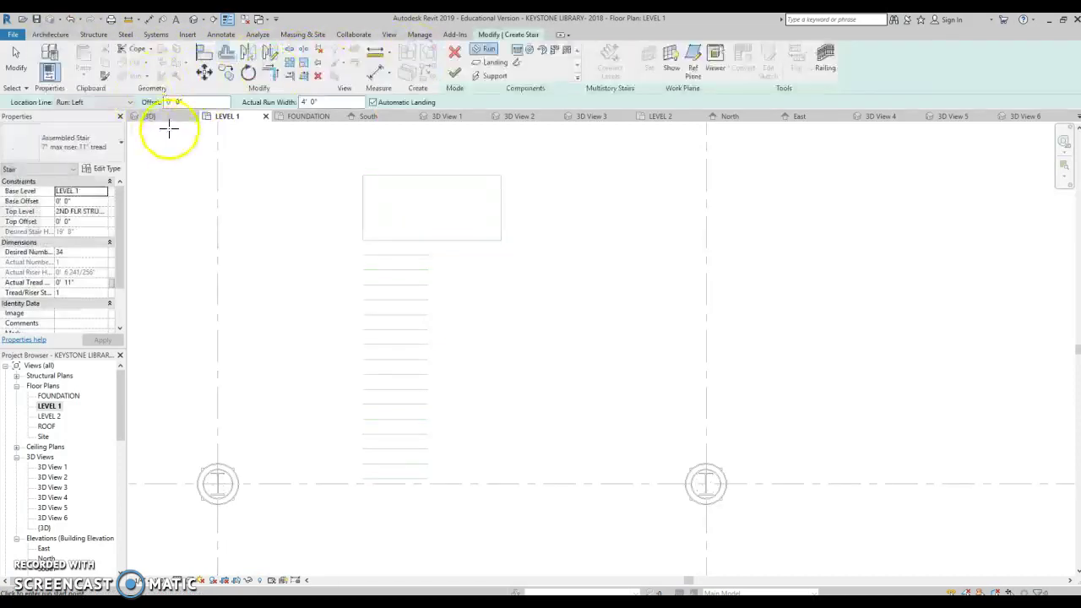
click(367, 479)
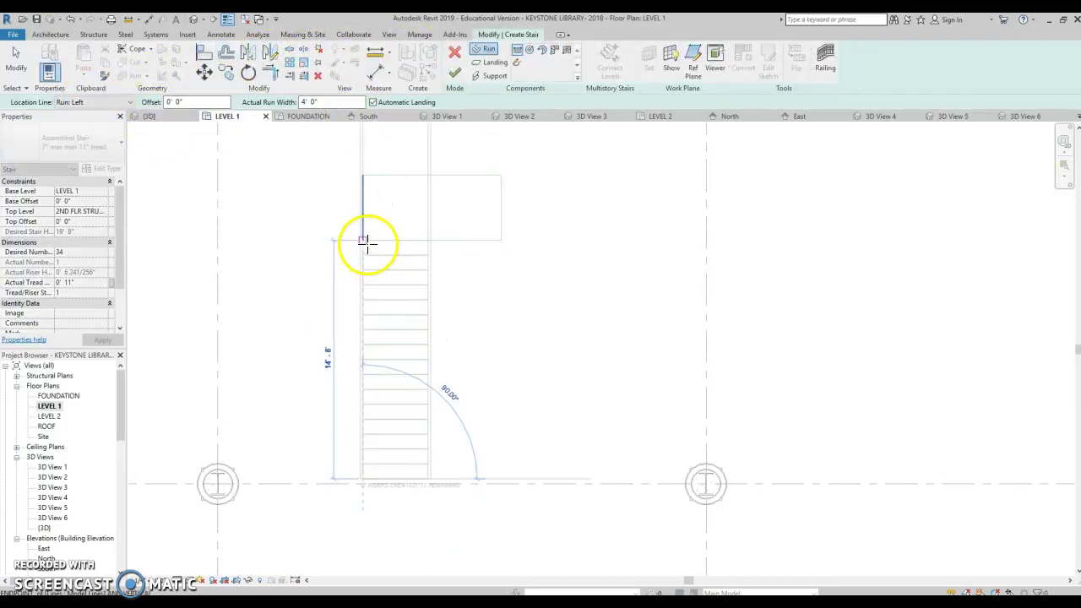
click(363, 244)
click(499, 243)
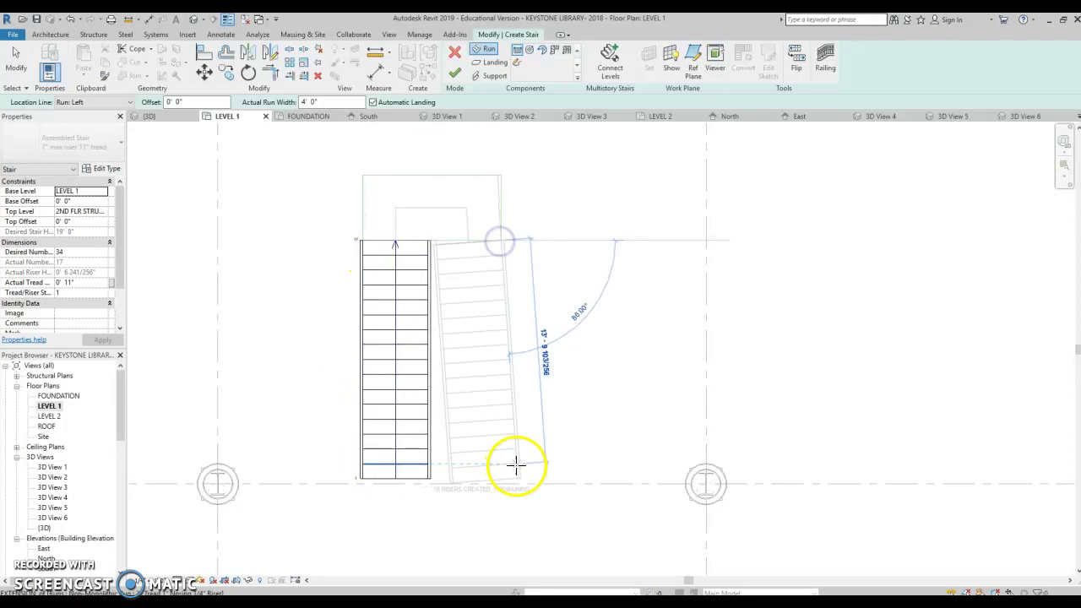
click(499, 522)
key(Escape)
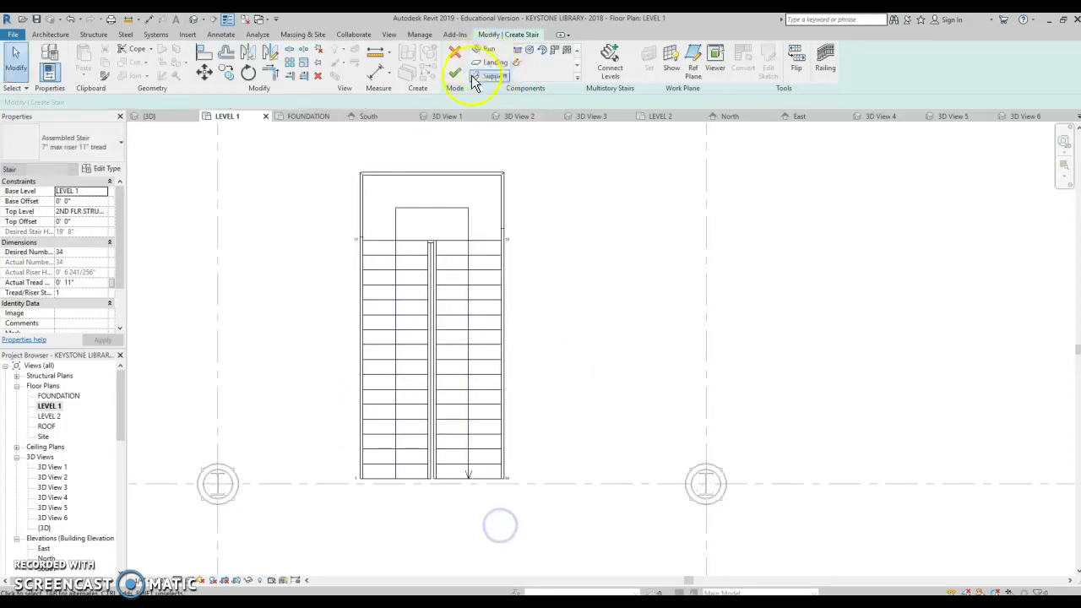
click(458, 75)
Move the stair with its railings and layout lines into the building's upper-right corner, against the exterior wall beside grid 5.
scroll(566, 314, down, 2)
scroll(502, 391, up, 5)
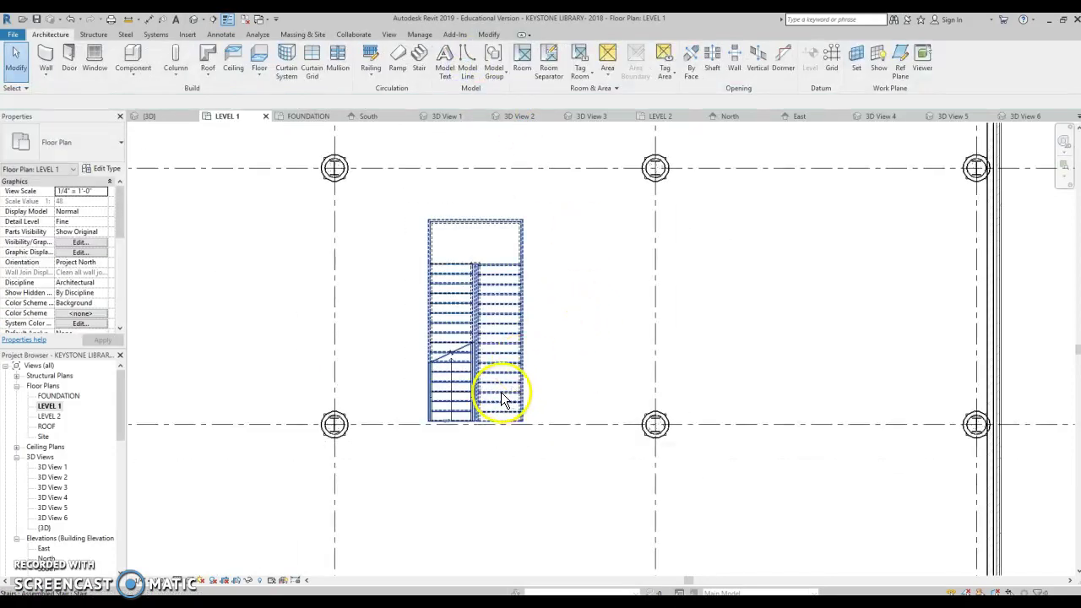
scroll(457, 338, down, 5)
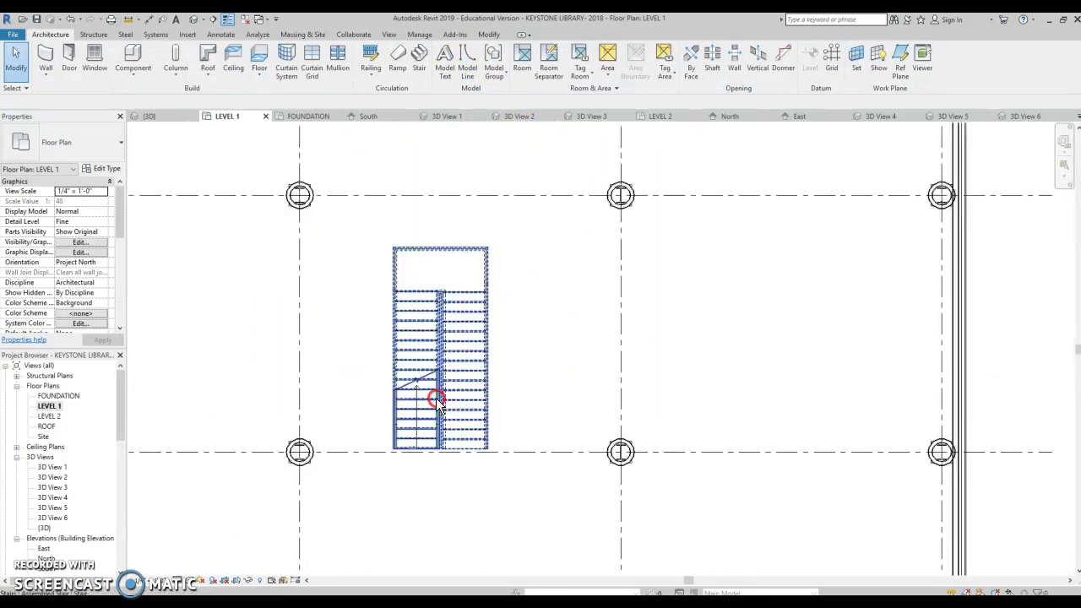
scroll(519, 349, down, 2)
drag(374, 290, 461, 460)
drag(414, 374, 607, 236)
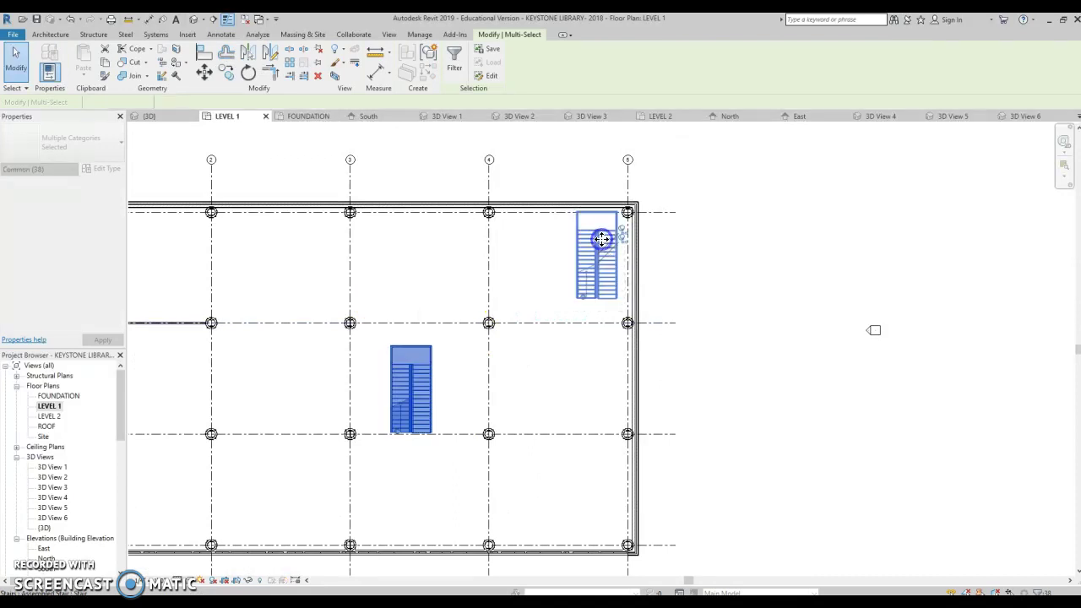
scroll(623, 224, up, 3)
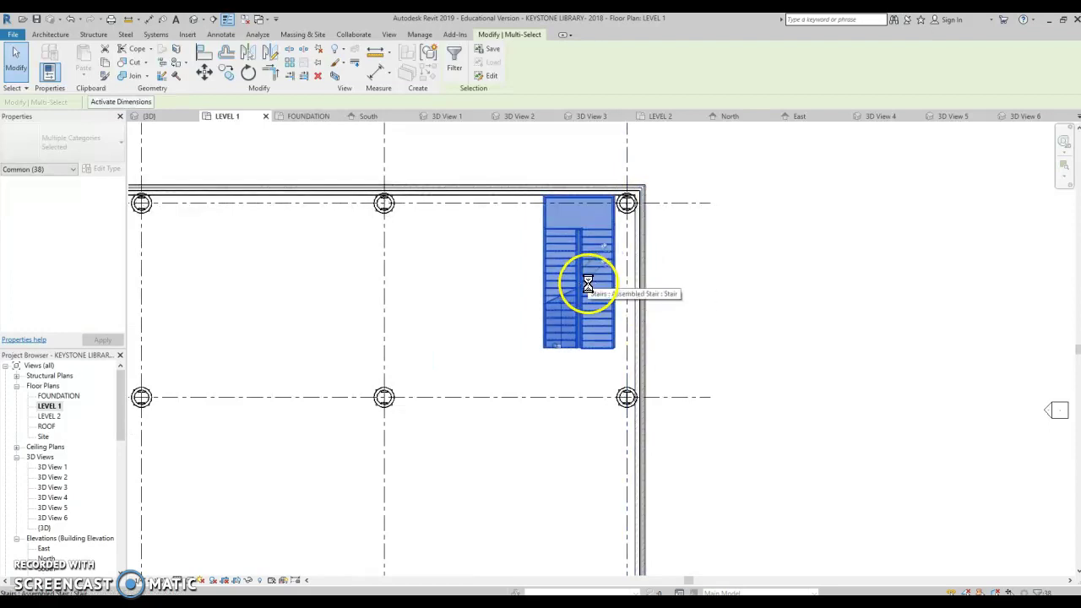
click(704, 299)
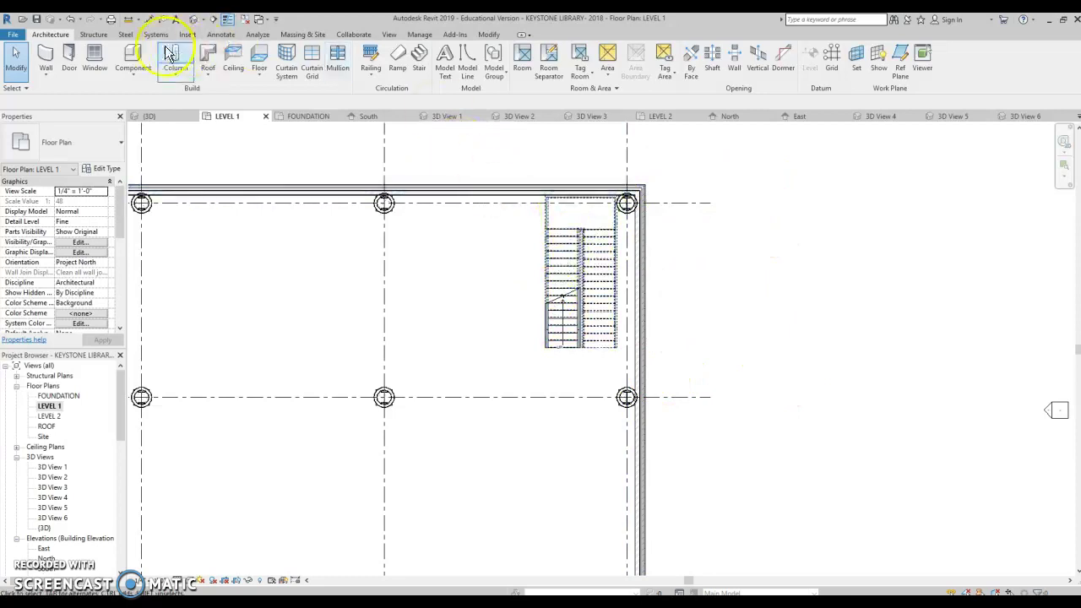
Enclose the stair's left and lower sides with Interior - 4 7/8" Partition (1-hr) walls, from the upper exterior wall to the grid 5 column.
click(48, 58)
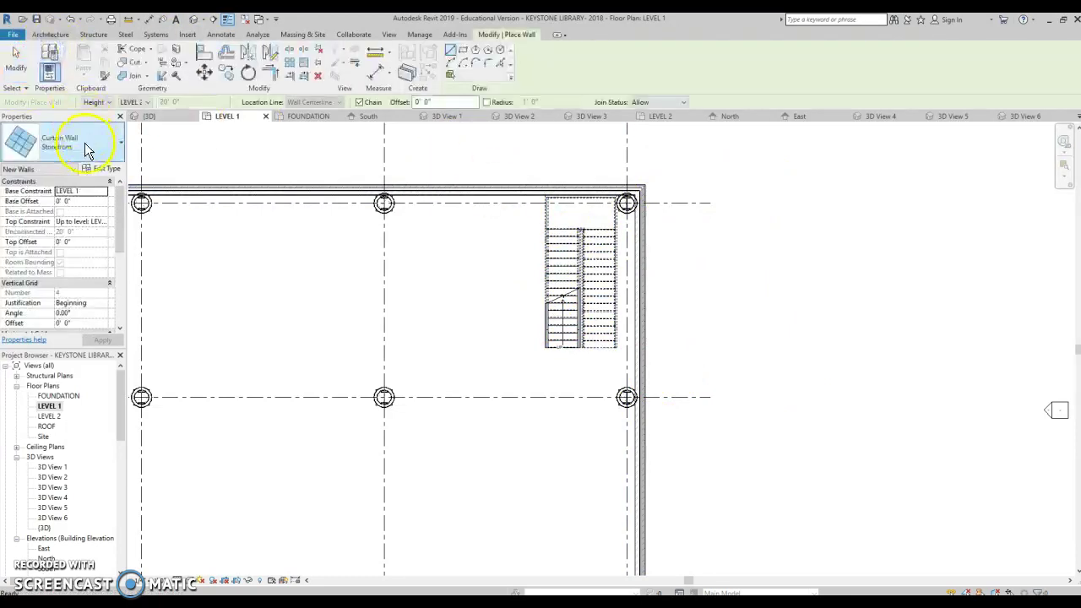
click(85, 145)
drag(153, 342, 144, 253)
click(74, 298)
scroll(562, 194, up, 3)
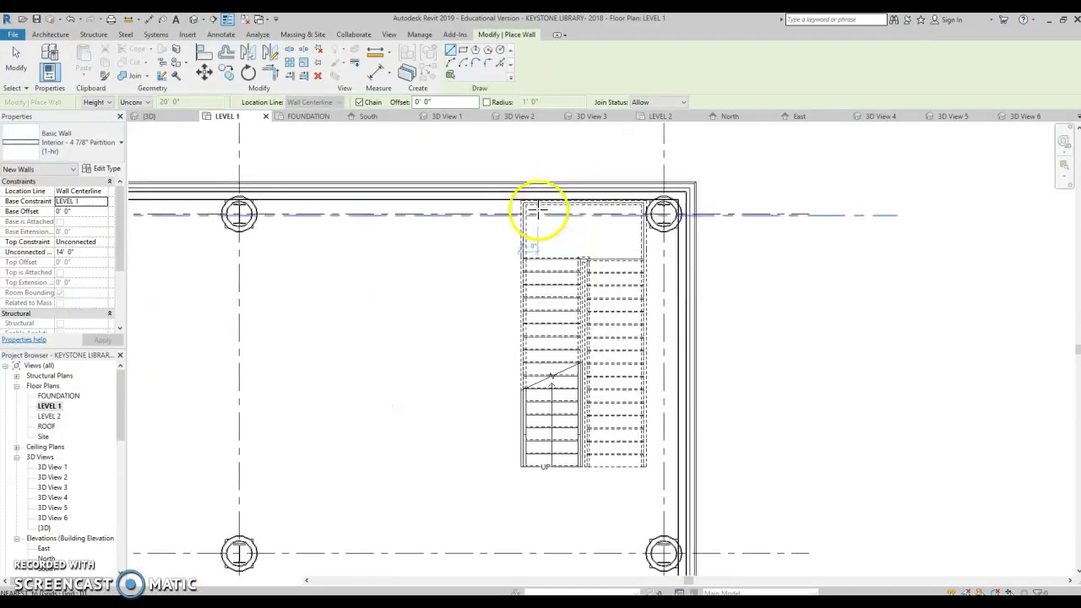
scroll(535, 211, up, 2)
click(506, 193)
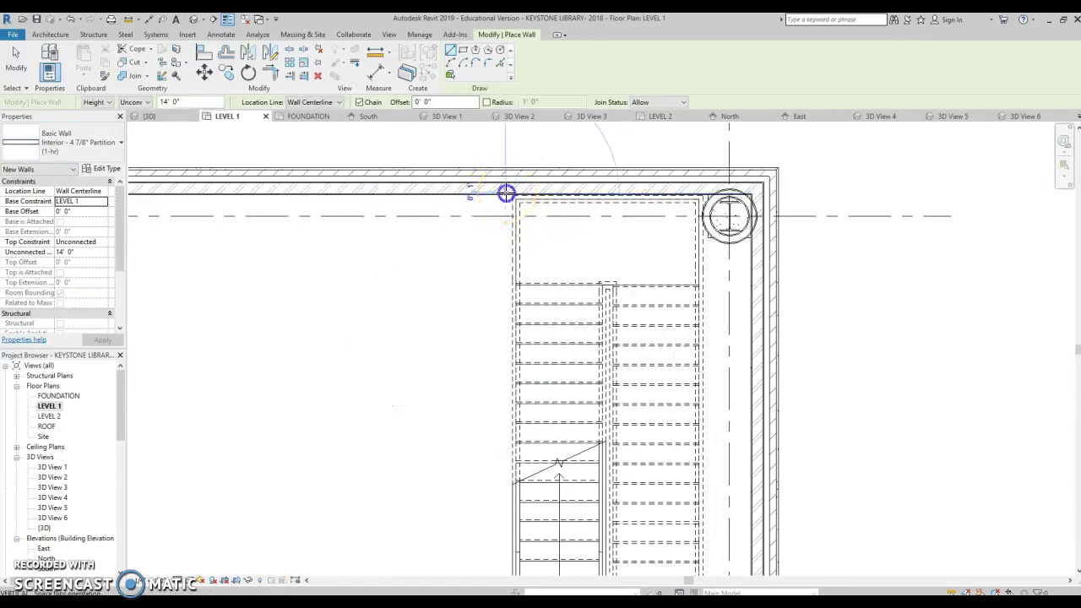
middle_drag(495, 363, 495, 109)
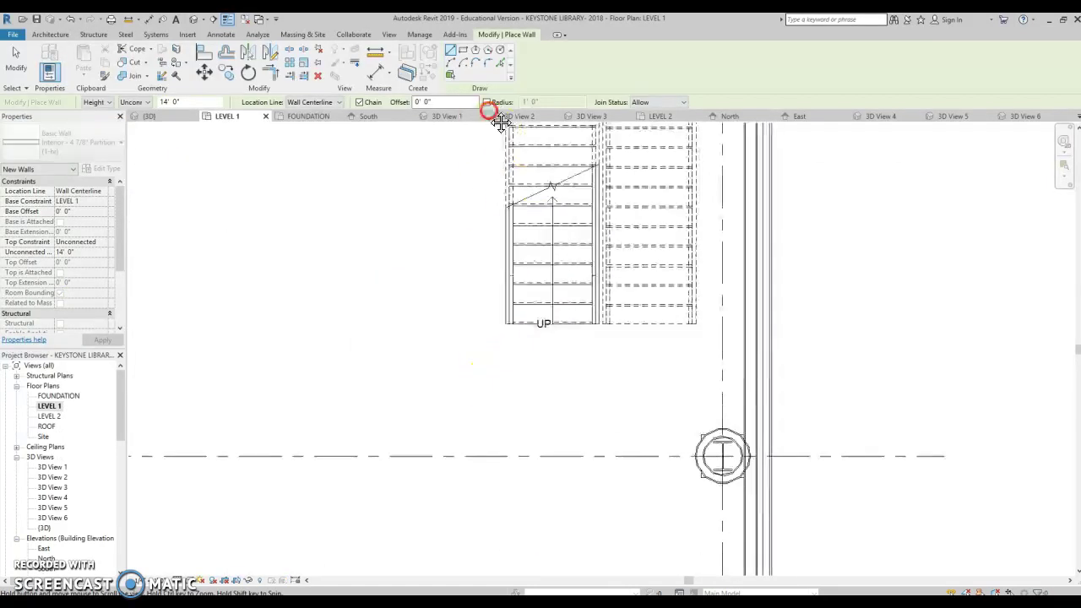
click(503, 454)
click(698, 453)
key(Escape)
key(Escape)
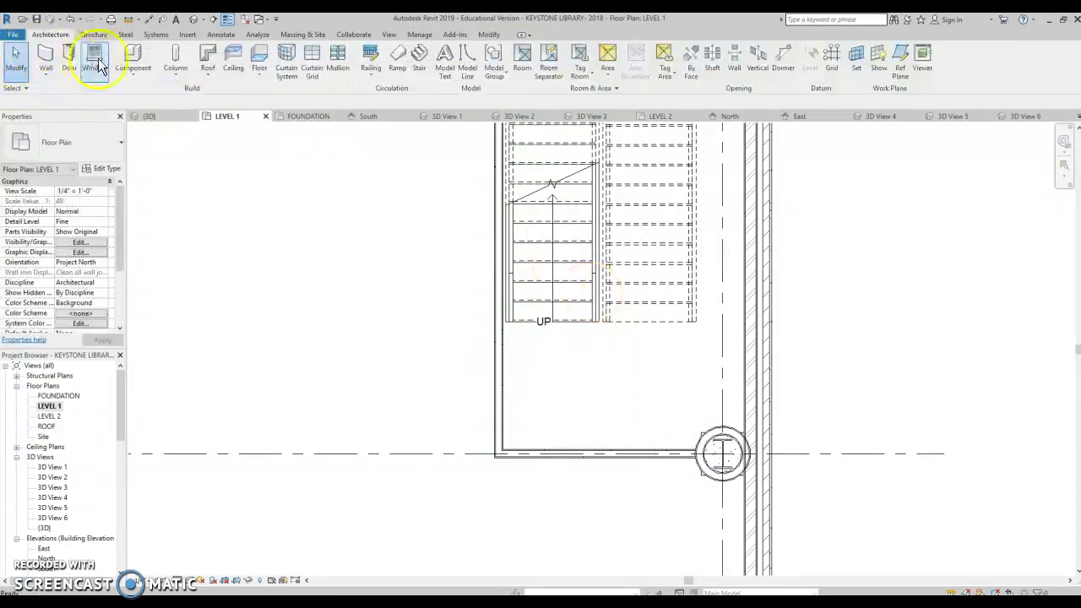
Place outward-swinging Single-Flush 36" x 84" doors in the stairwell's left partition and in the exterior wall opposite, below the stair.
click(76, 57)
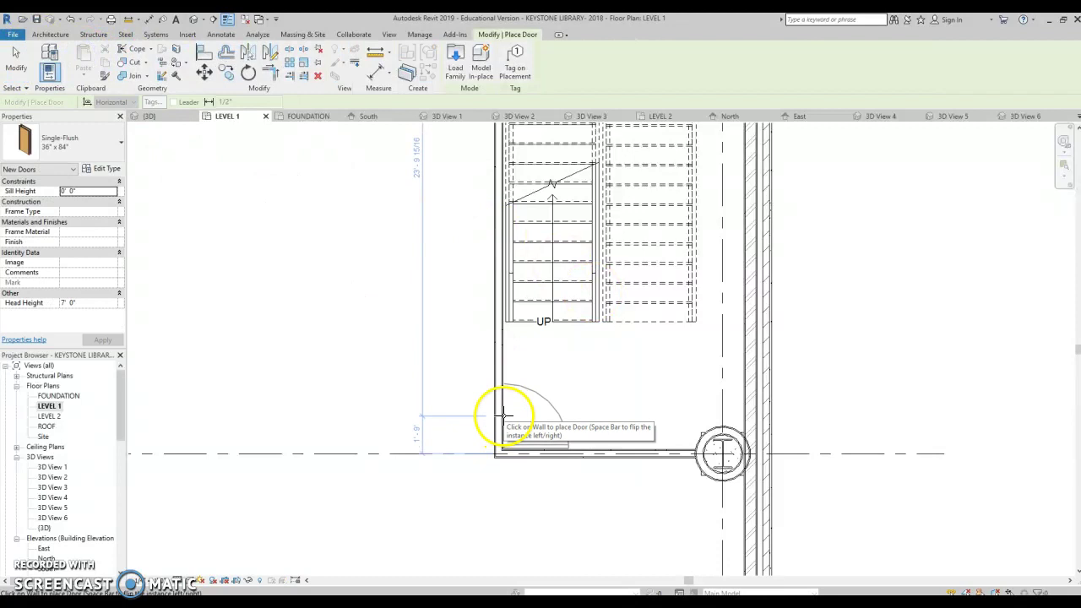
key(space)
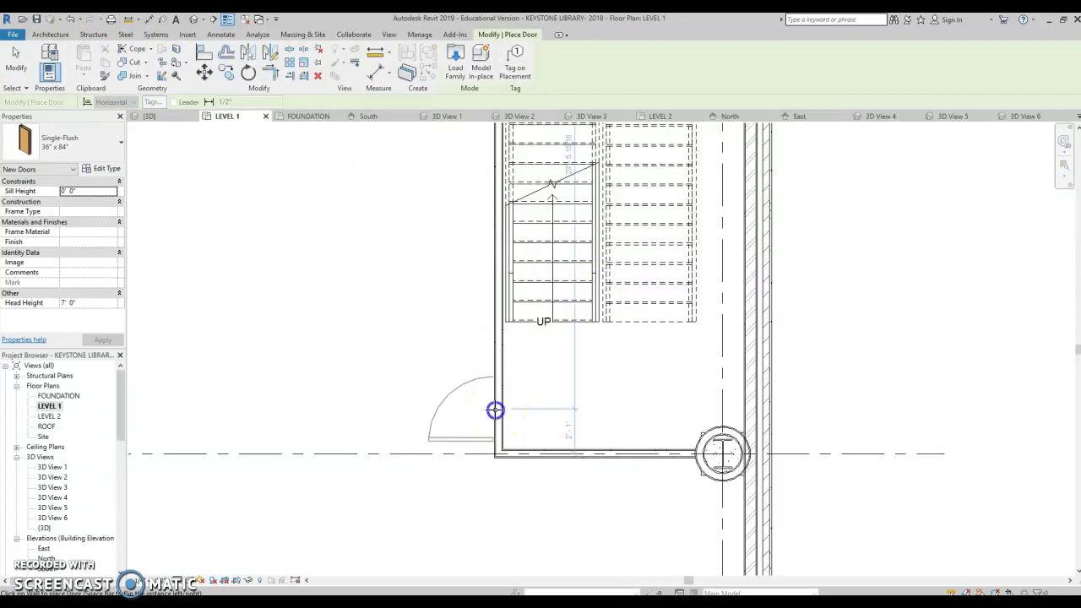
click(495, 410)
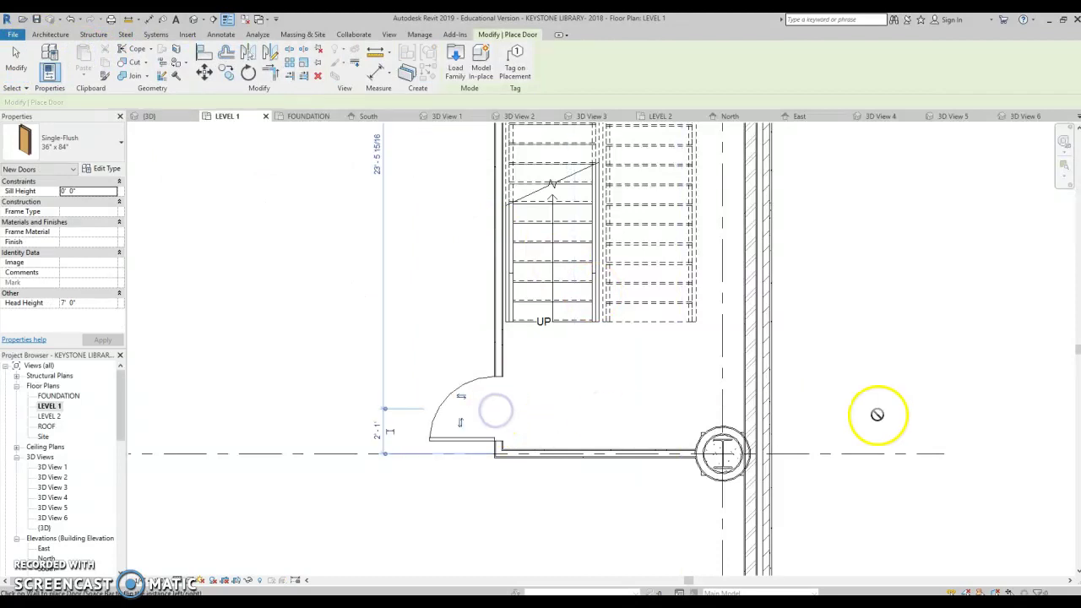
click(775, 394)
scroll(917, 372, down, 2)
scroll(913, 369, down, 2)
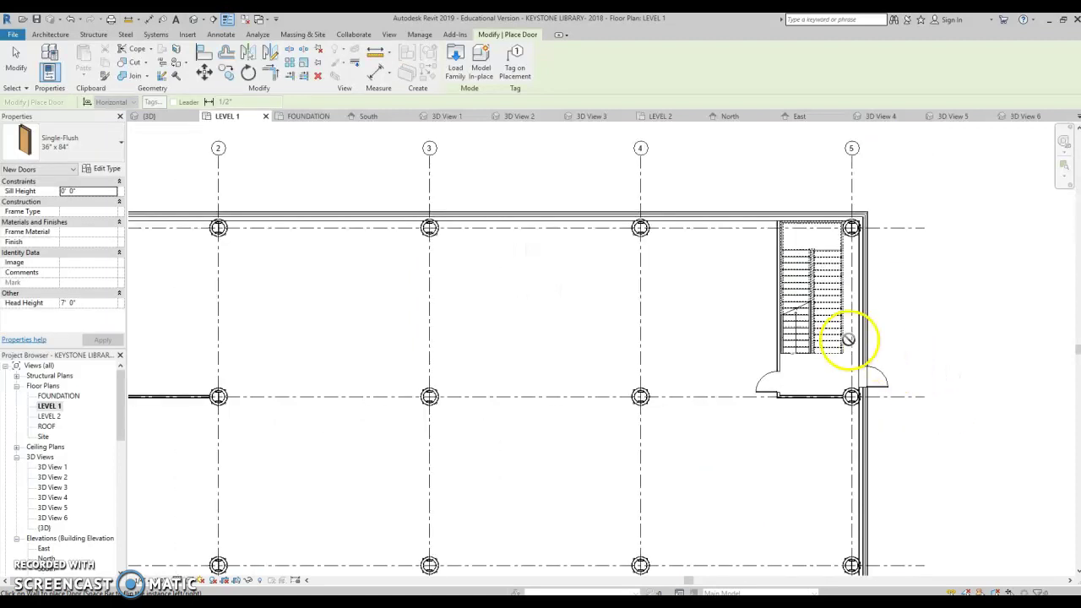
key(Escape)
key(Escape)
Set the top constraint of the stairwell's two 4 7/8" partition walls to Up to level: LEVEL 2.
scroll(802, 376, up, 2)
click(776, 371)
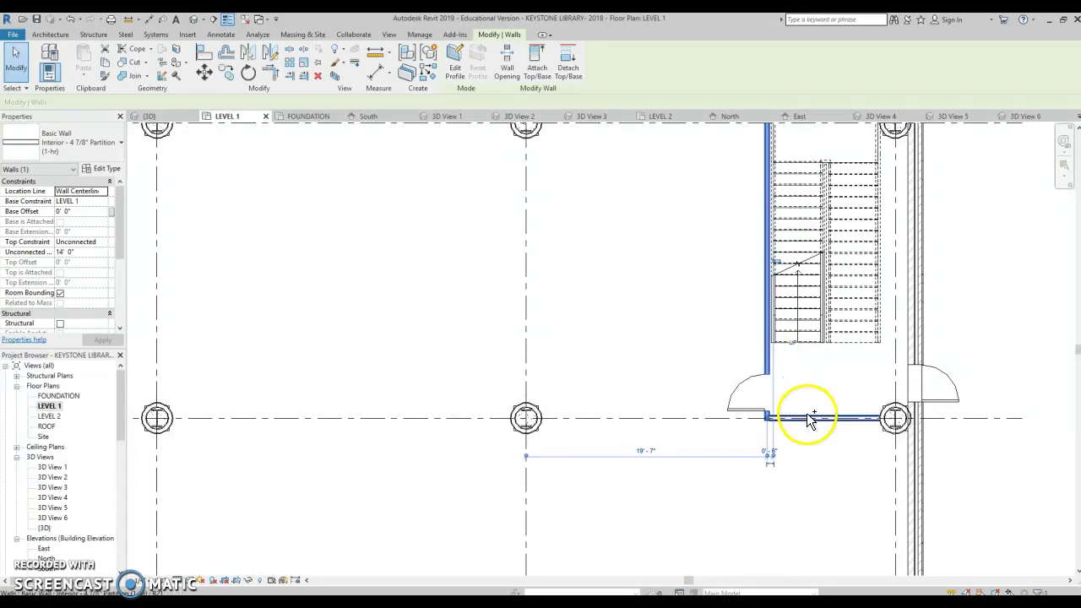
ctrl+click(804, 419)
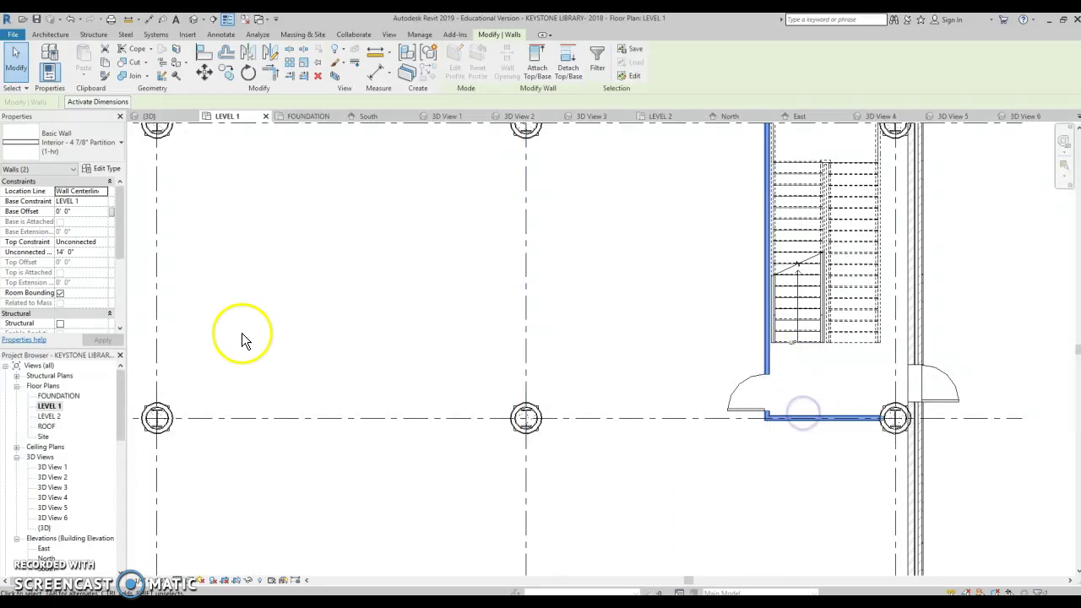
click(95, 243)
click(104, 243)
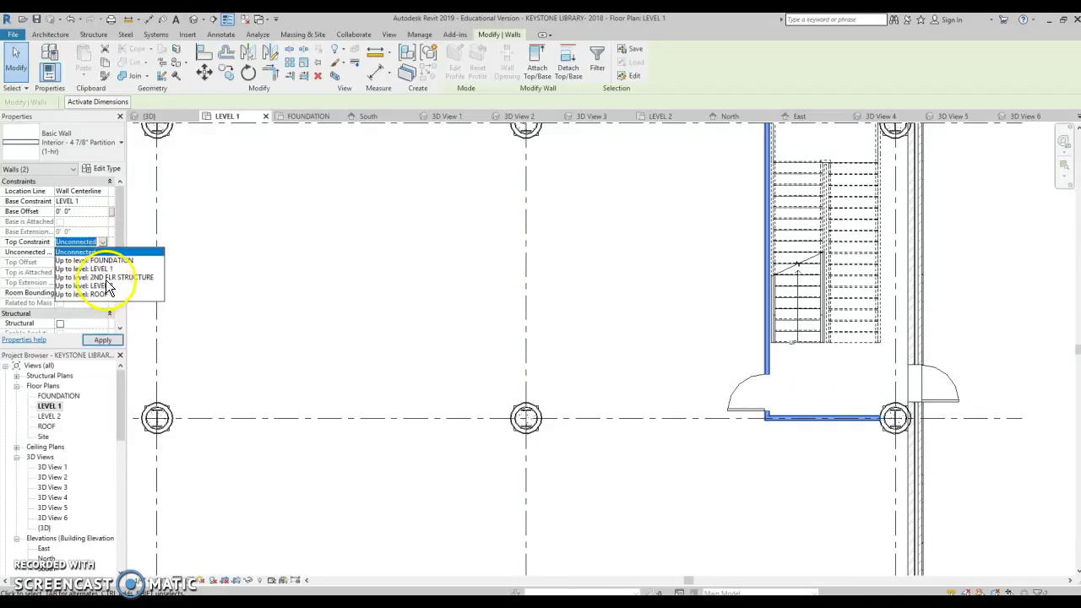
click(106, 286)
click(103, 341)
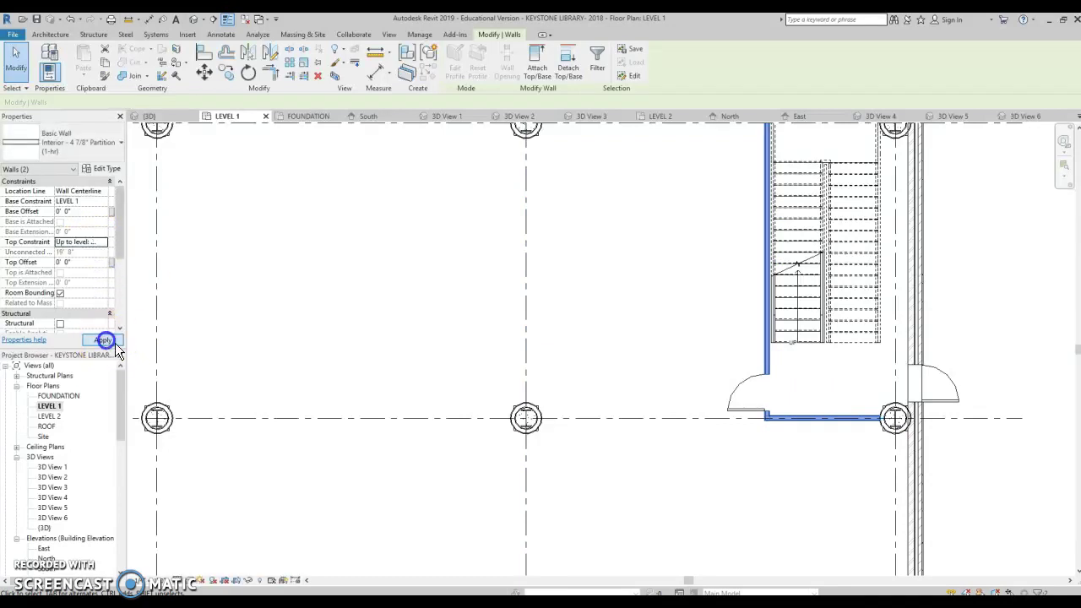
click(585, 289)
In the default 3D view, start a vertical opening in the second-floor slab at the building corner above the stair.
scroll(616, 268, down, 4)
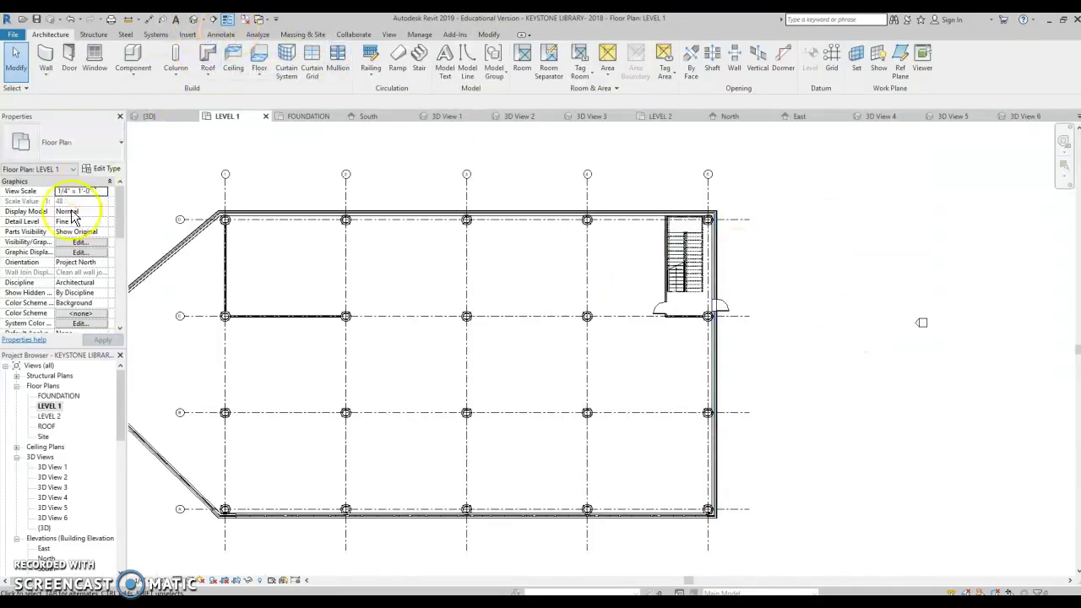
click(194, 18)
drag(1042, 174, 171, 174)
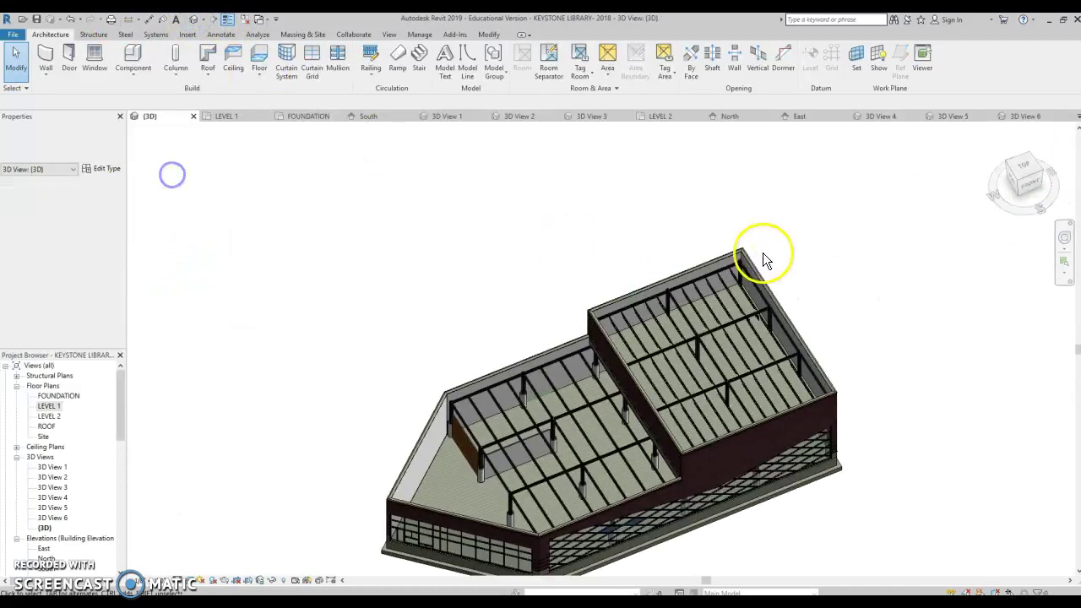
scroll(763, 258, up, 6)
key(Tab)
click(649, 295)
click(922, 306)
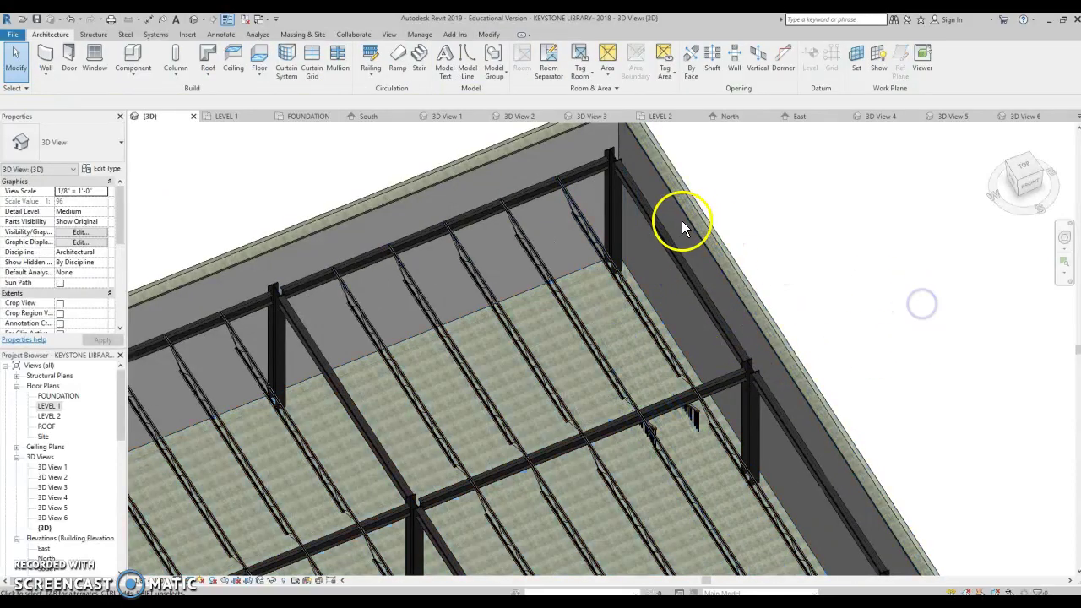
click(759, 68)
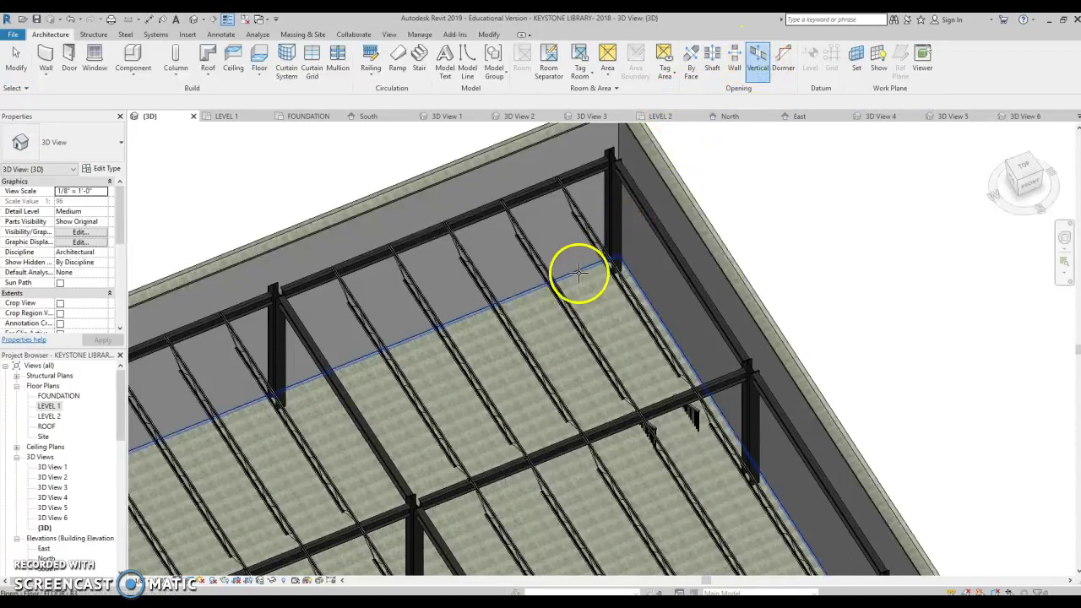
click(580, 272)
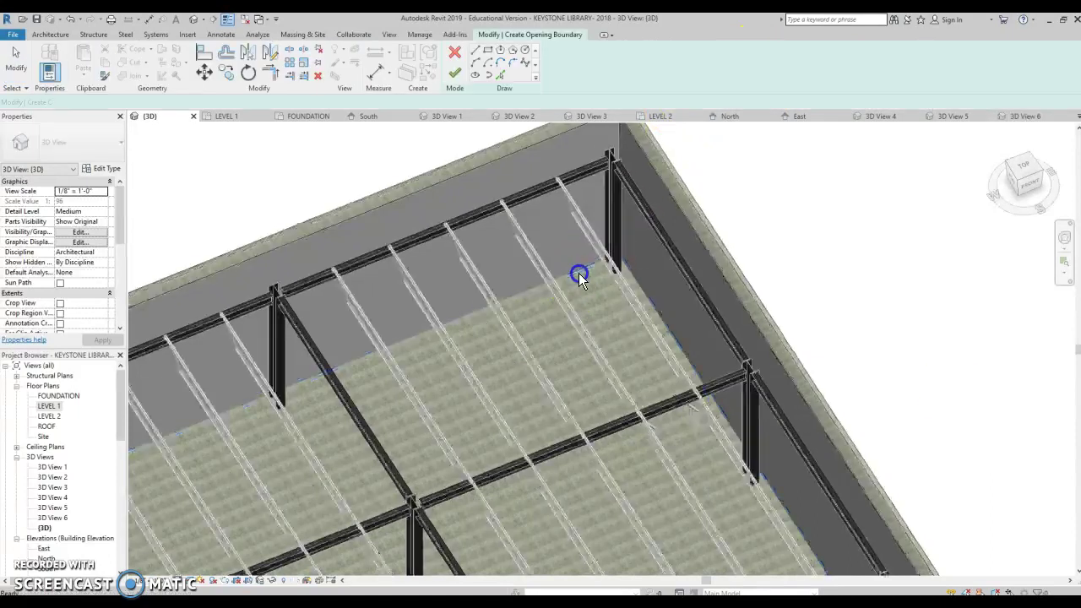
In top view, sketch a rectangular opening boundary from the grid 5 beam at the stair's lower end to the second joist near the upper beam, and finish it.
click(1025, 166)
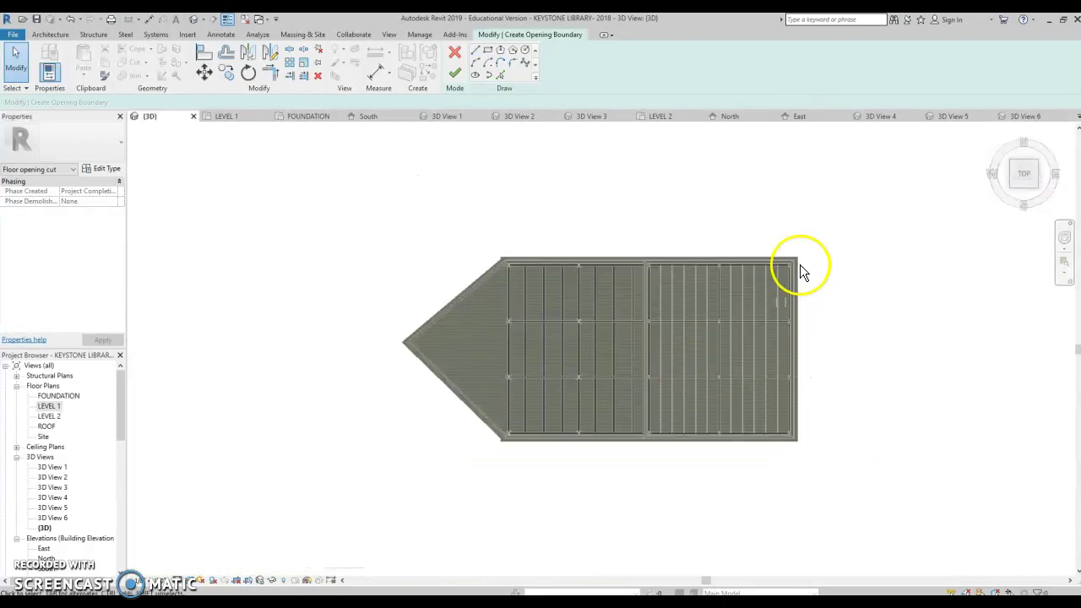
scroll(794, 338, up, 5)
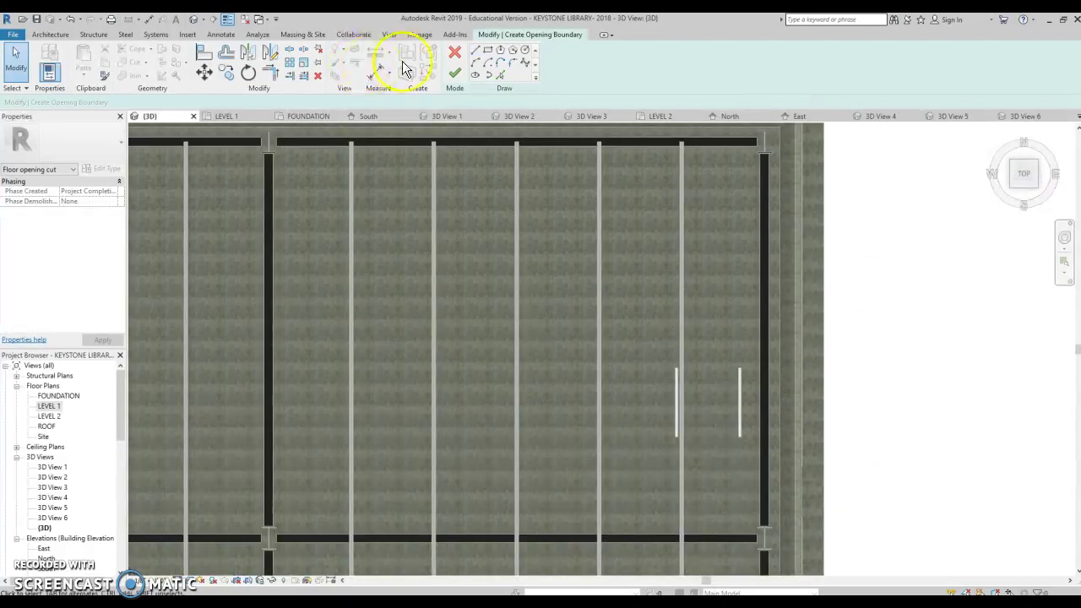
click(487, 51)
scroll(764, 439, up, 2)
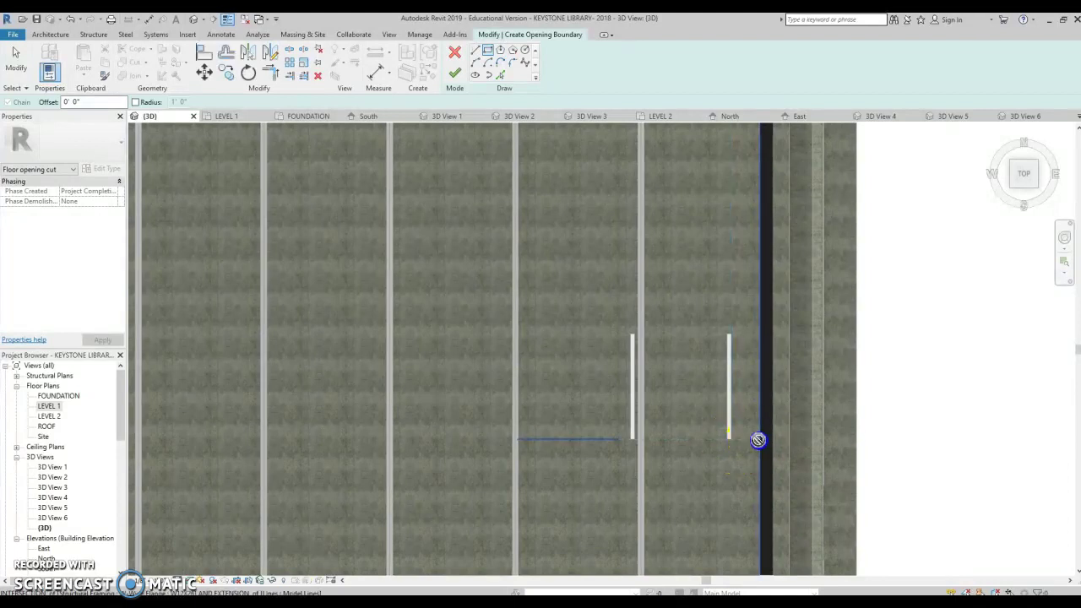
scroll(696, 415, down, 2)
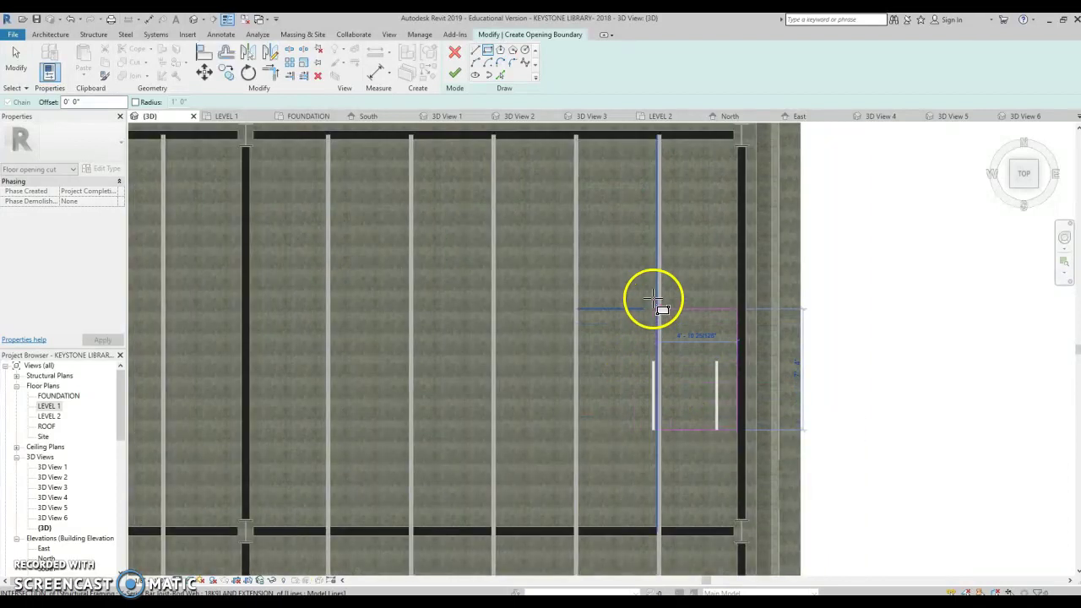
mouse_move(653, 294)
mouse_down()
mouse_move(654, 217)
mouse_move(638, 184)
mouse_move(650, 165)
mouse_up()
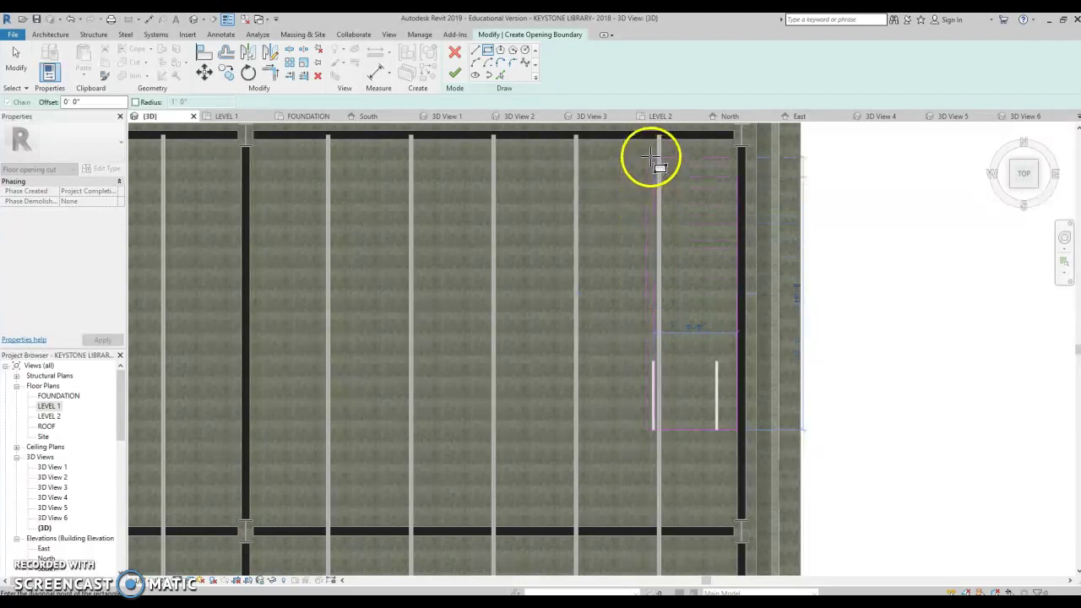
mouse_move(653, 154)
mouse_down()
mouse_move(611, 364)
mouse_move(594, 362)
mouse_move(583, 357)
mouse_move(589, 189)
mouse_move(578, 139)
mouse_move(648, 156)
mouse_up()
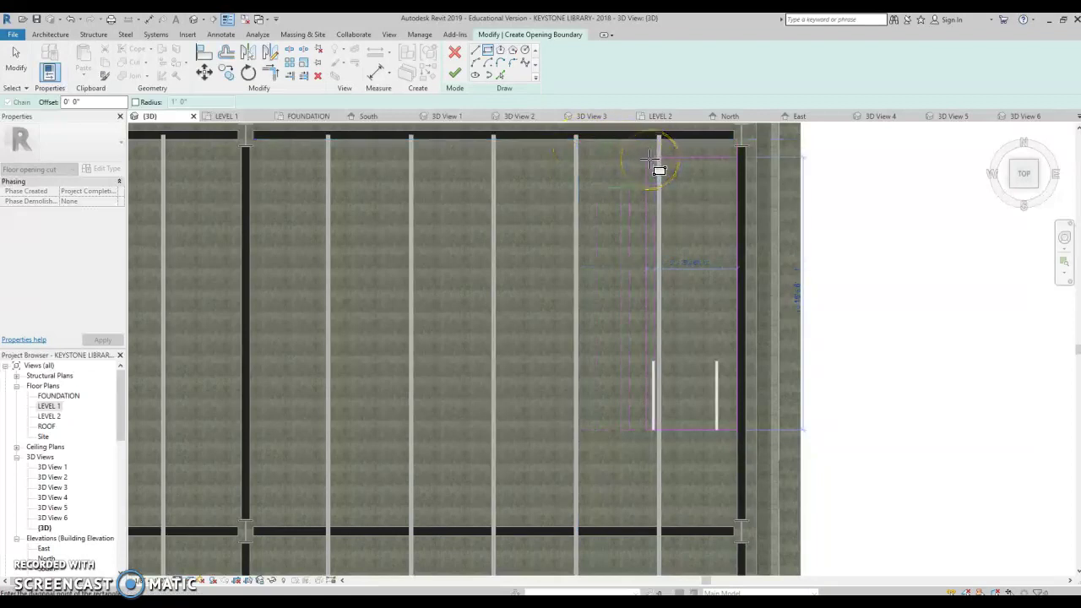
drag(590, 158, 586, 152)
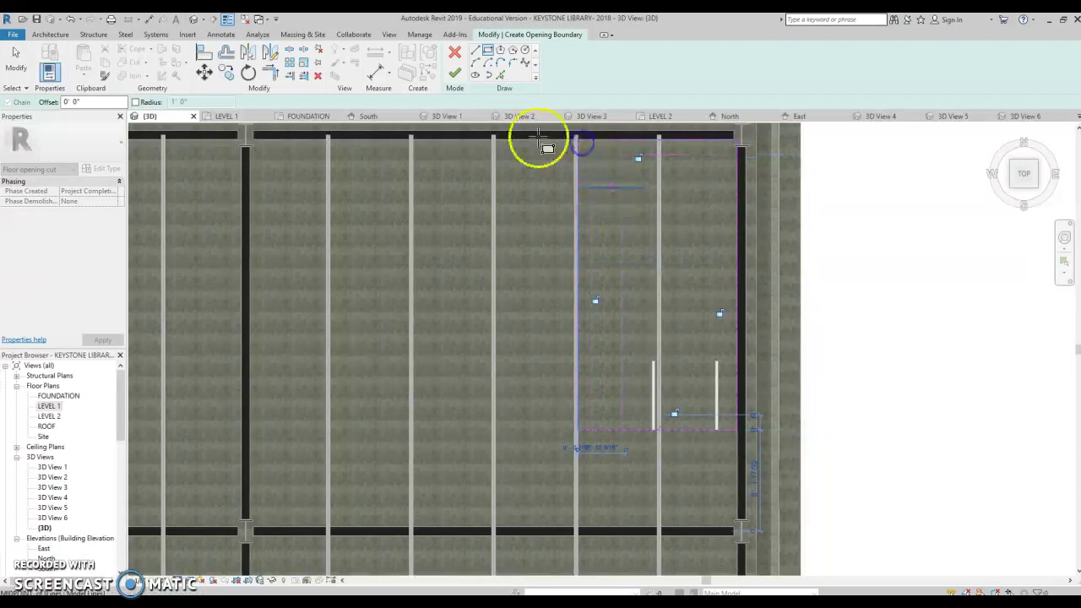
click(456, 74)
Examine the floor opening over the corner stair in 3D and in the LEVEL 1 and LEVEL 2 floor plans.
drag(1020, 169, 555, 414)
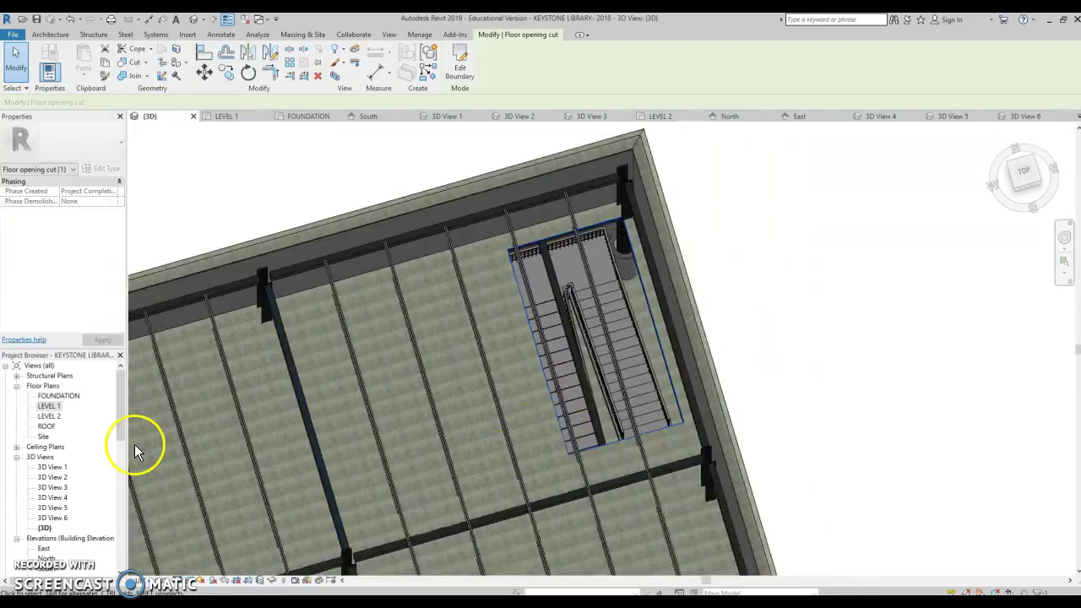
double_click(53, 406)
scroll(655, 260, up, 4)
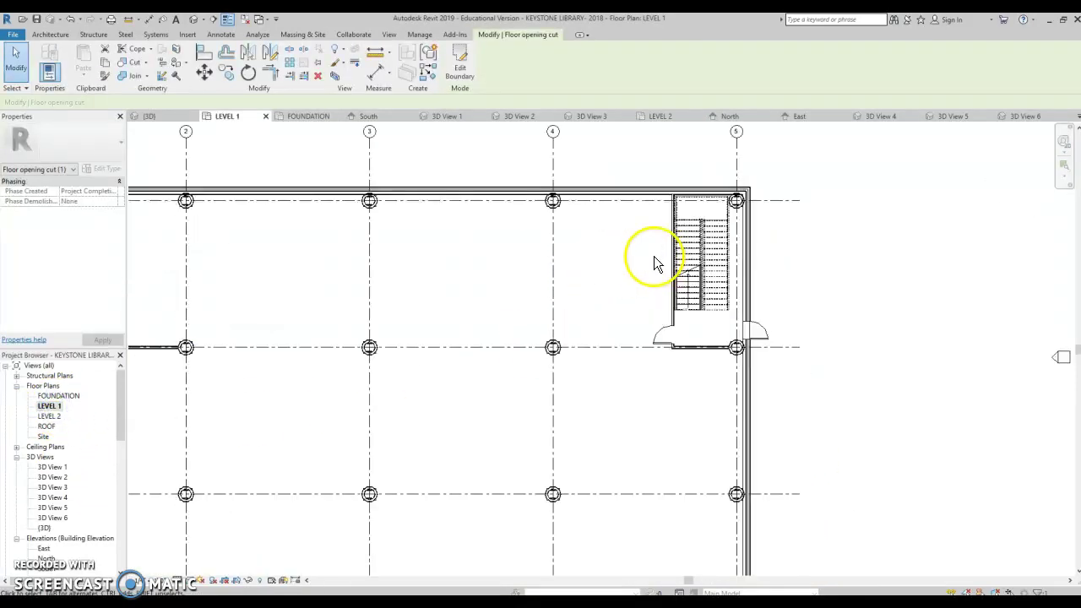
double_click(50, 417)
scroll(668, 328, down, 2)
scroll(664, 328, down, 2)
middle_drag(879, 150, 623, 295)
scroll(550, 386, up, 2)
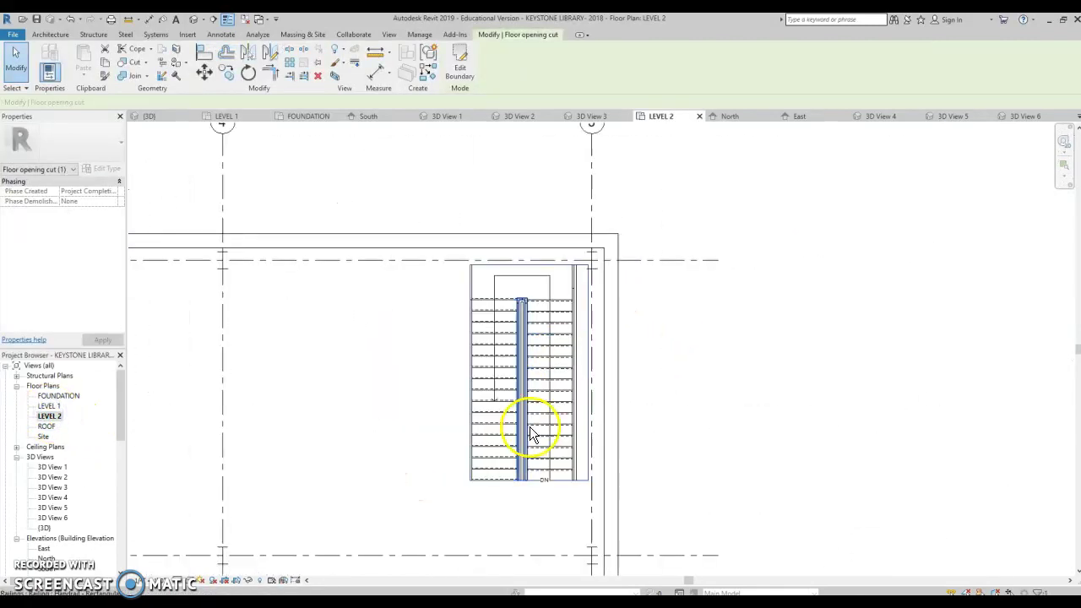
middle_drag(523, 458, 550, 411)
scroll(550, 422, up, 1)
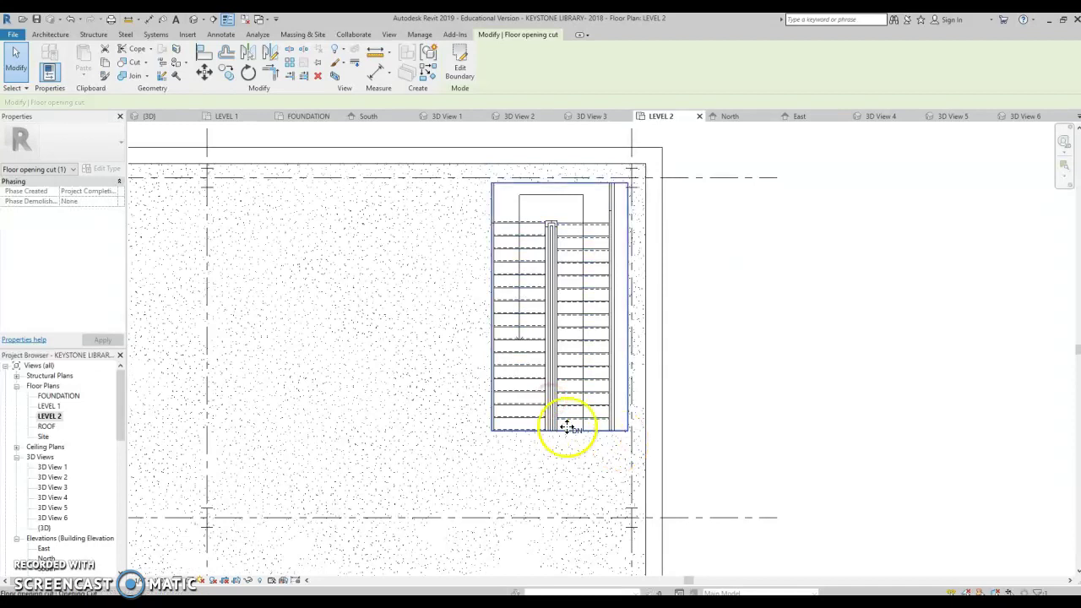
Set the underlay's base level to LEVEL 1 in the LEVEL 2 floor plan.
click(259, 296)
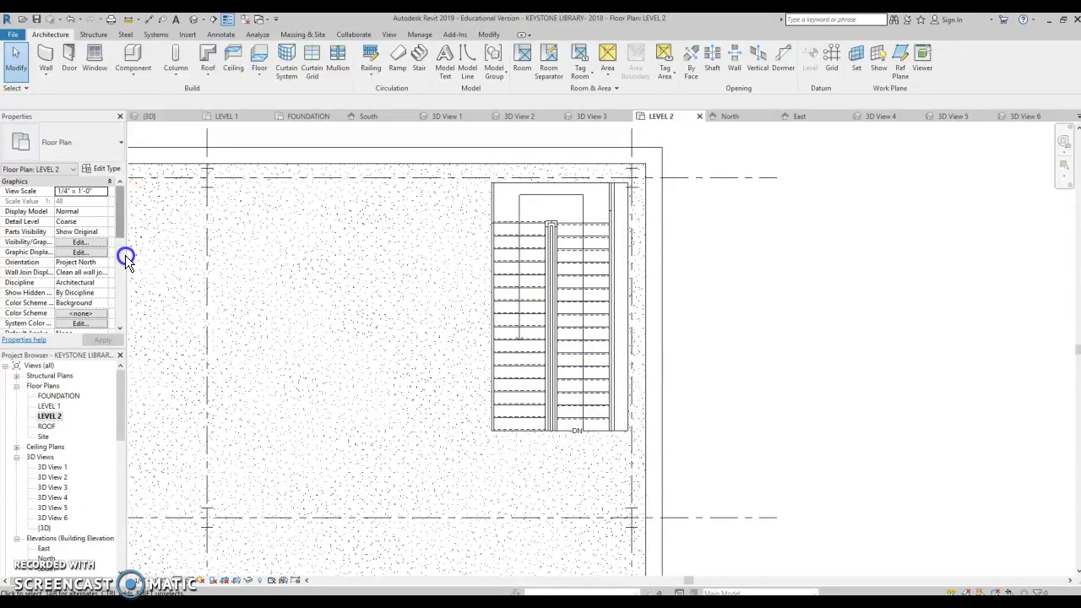
scroll(125, 259, down, 5)
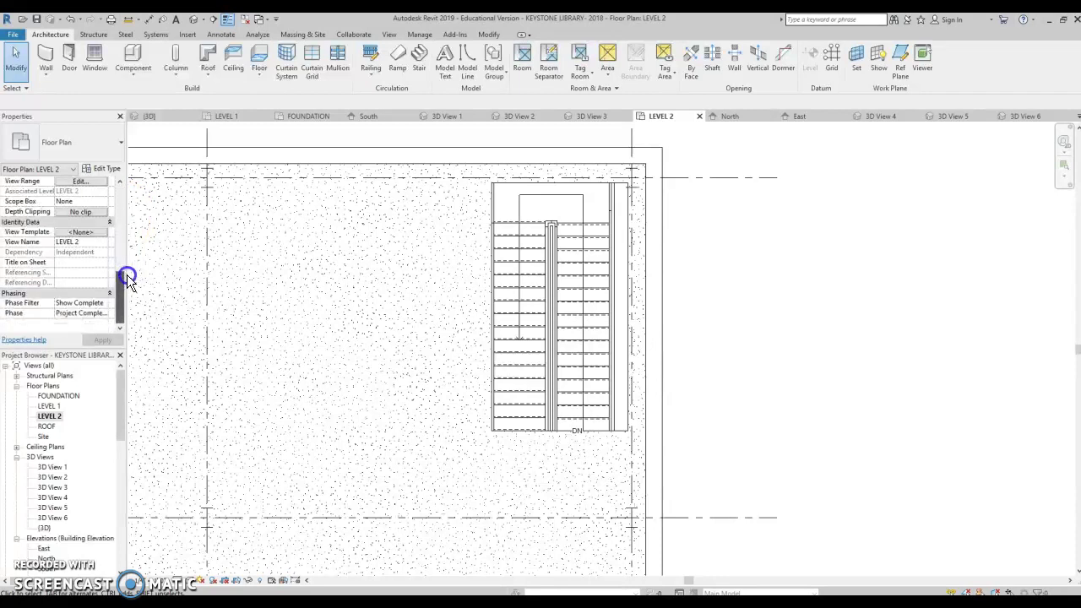
drag(122, 288, 116, 244)
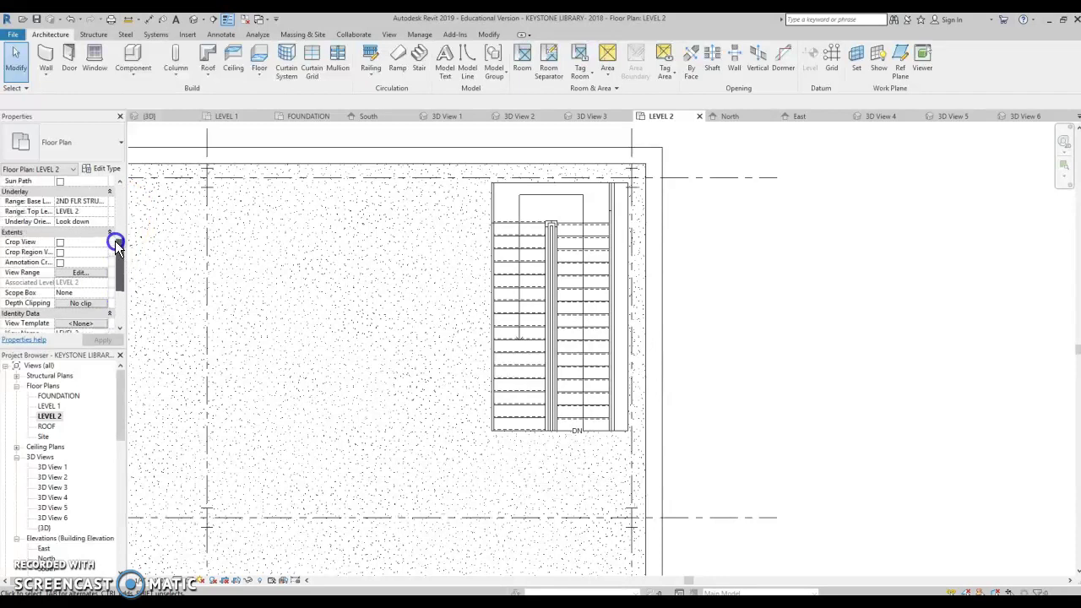
click(101, 209)
click(103, 202)
click(80, 221)
click(103, 341)
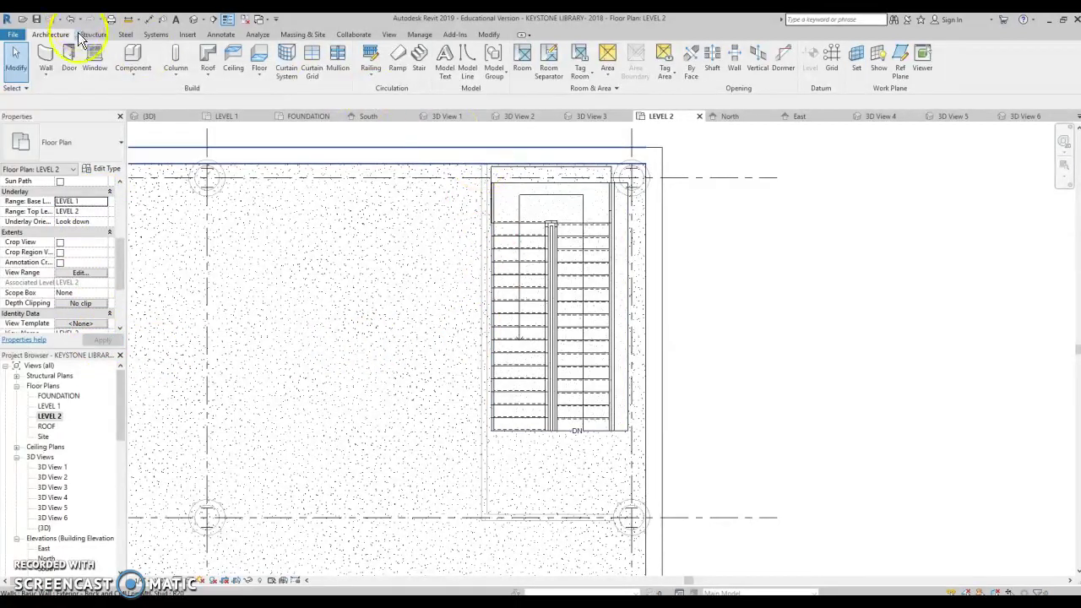
Draw Interior - 4 7/8" Partition (1-hr) walls on LEVEL 2 over the underlaid stairwell walls, from the upper exterior wall around to the grid 5 column.
click(53, 68)
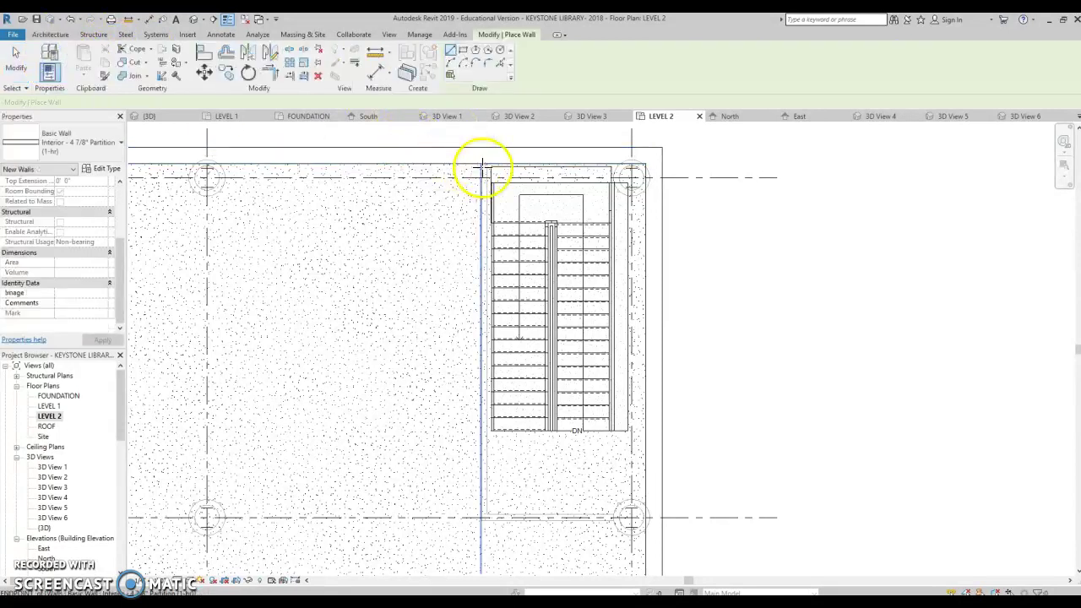
scroll(482, 163, up, 1)
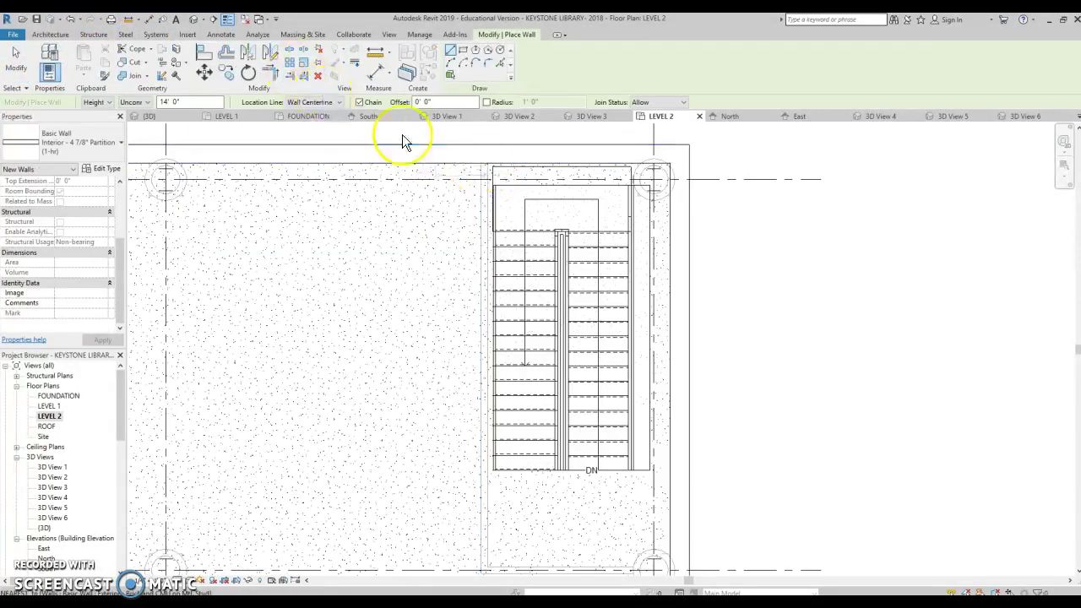
scroll(482, 163, up, 4)
click(482, 164)
scroll(487, 337, down, 3)
scroll(486, 338, down, 3)
middle_drag(486, 490, 490, 381)
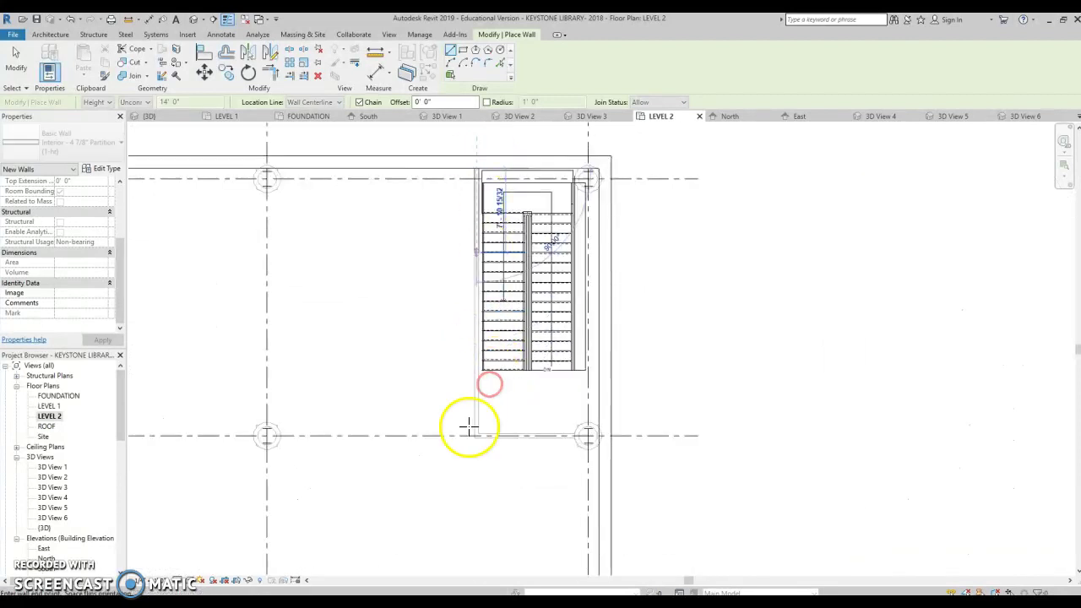
scroll(482, 423, up, 3)
scroll(478, 261, up, 2)
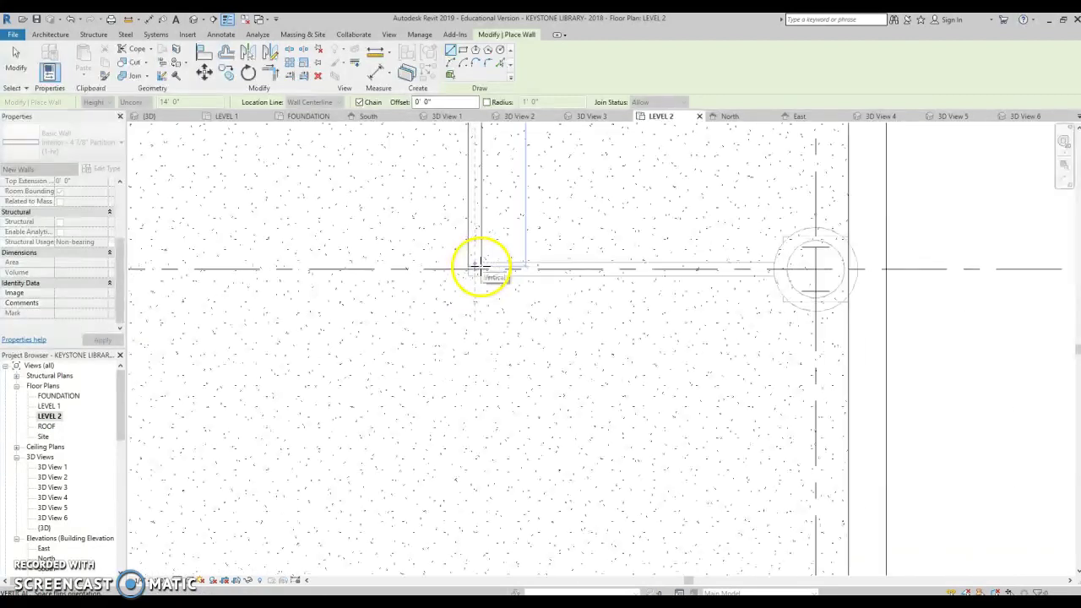
click(474, 268)
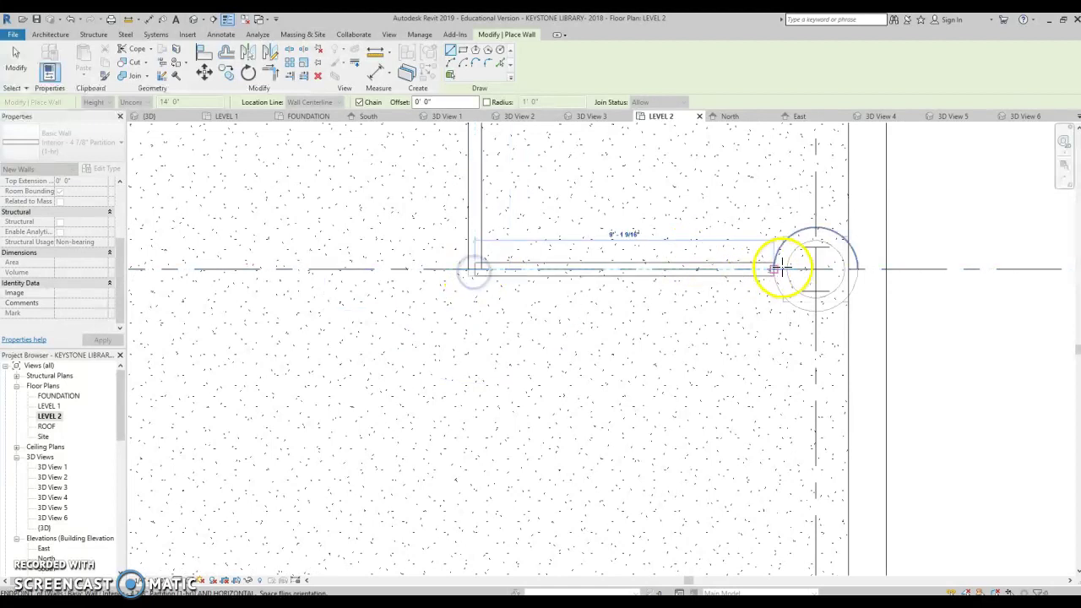
scroll(695, 381, down, 4)
click(647, 442)
key(Escape)
Examine the properties of the two new LEVEL 2 partitions and of the upper exterior wall.
click(608, 381)
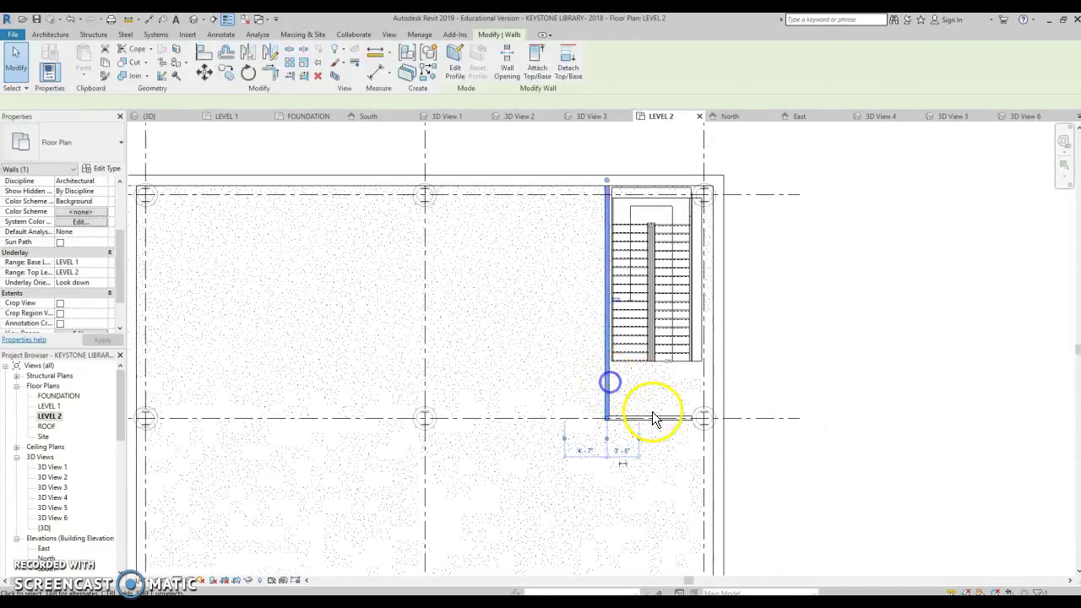
ctrl+click(651, 418)
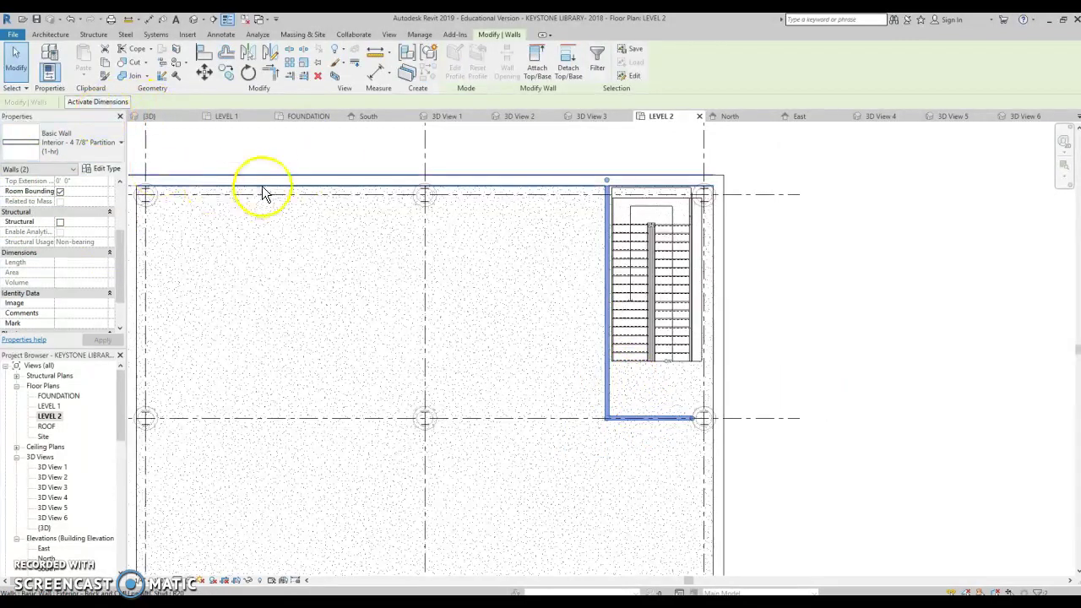
click(296, 191)
Place a camera on LEVEL 2 just inside the stairwell's lower partition, with a 5' 6" eye offset, aimed toward the corner stair.
scroll(414, 278, down, 3)
scroll(547, 354, up, 5)
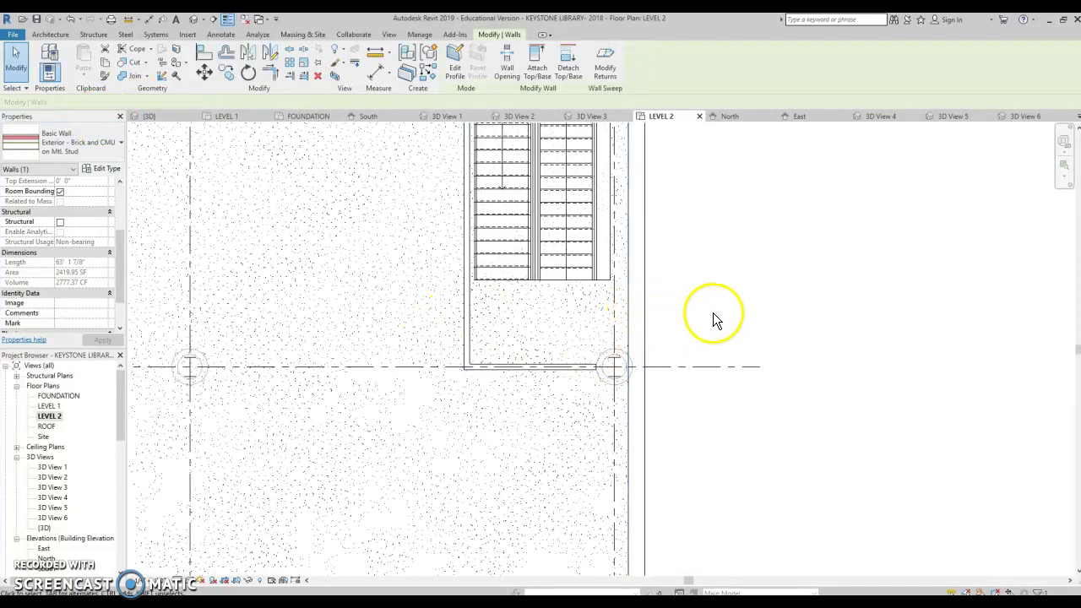
scroll(707, 314, down, 2)
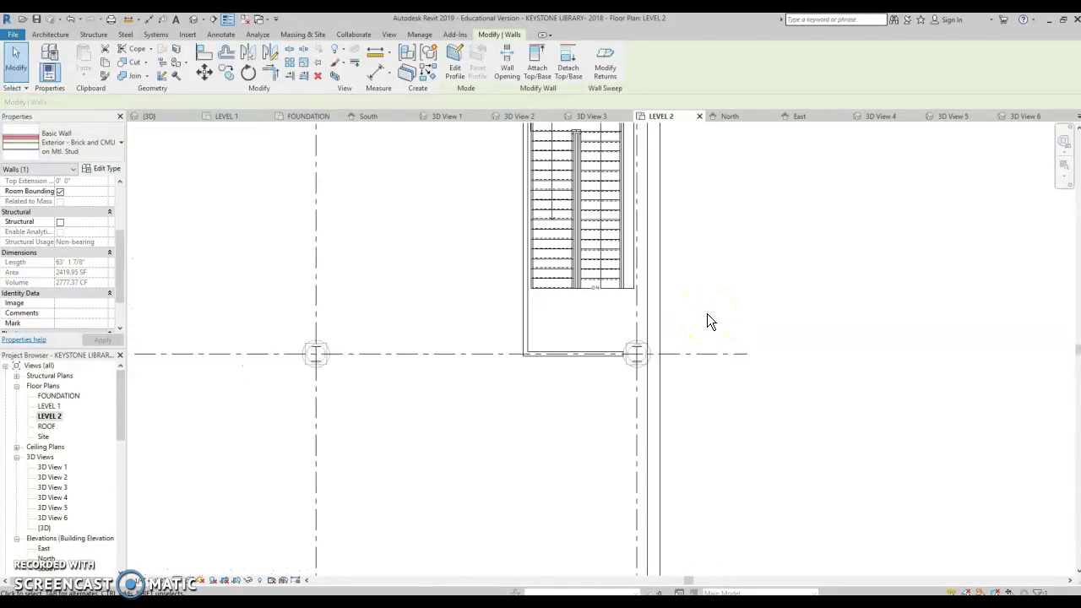
click(202, 20)
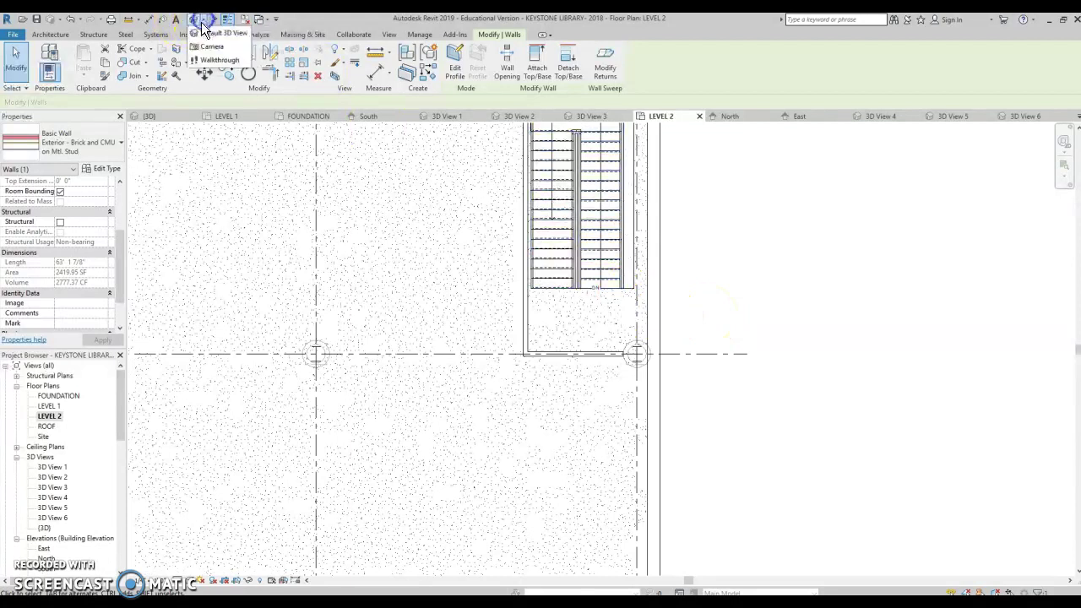
click(573, 344)
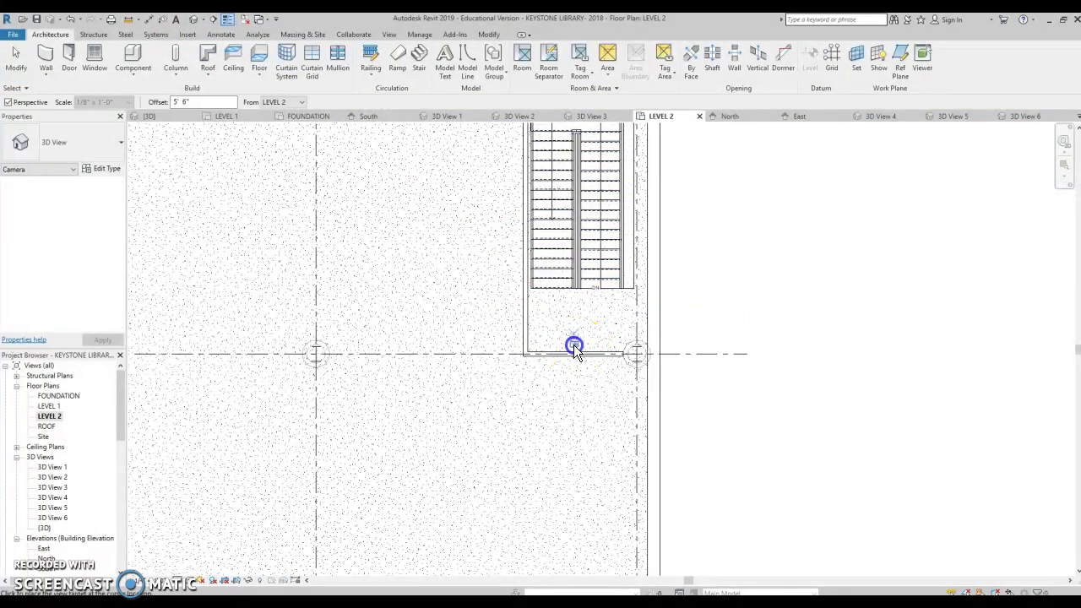
click(587, 210)
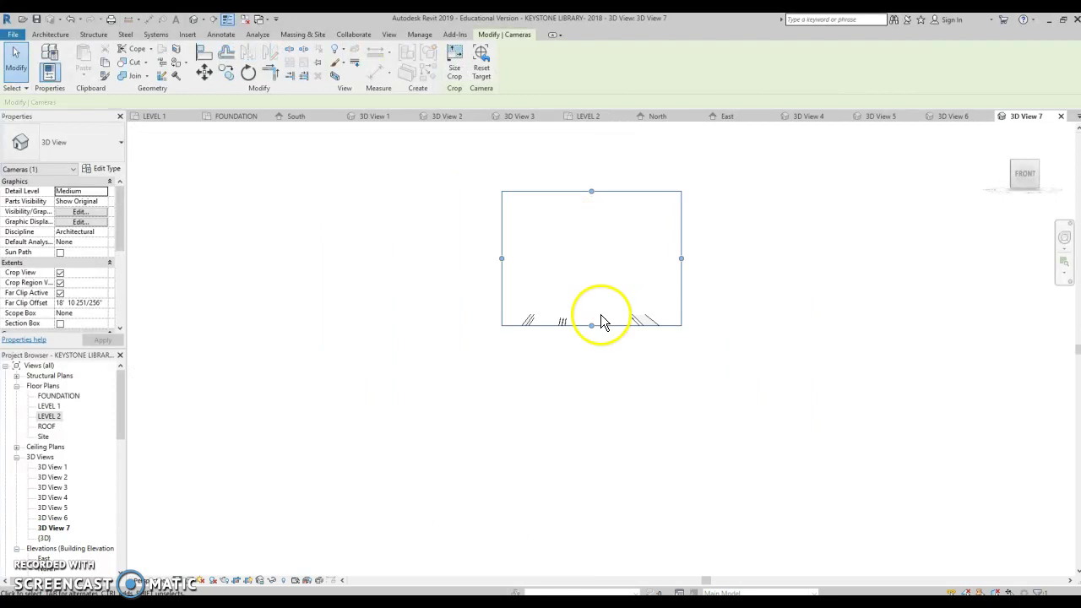
Enlarge the new camera view's crop region downward and to the left so that it takes in the stair and landing edge.
drag(589, 343, 599, 503)
drag(501, 347, 374, 346)
right_click(622, 348)
click(605, 418)
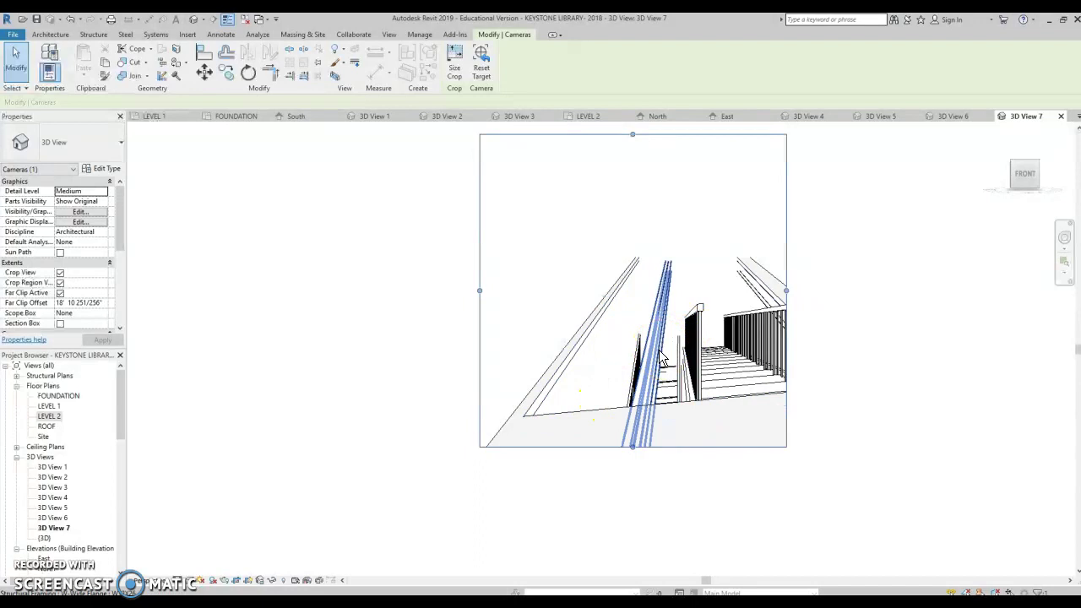
click(641, 360)
drag(667, 317, 670, 287)
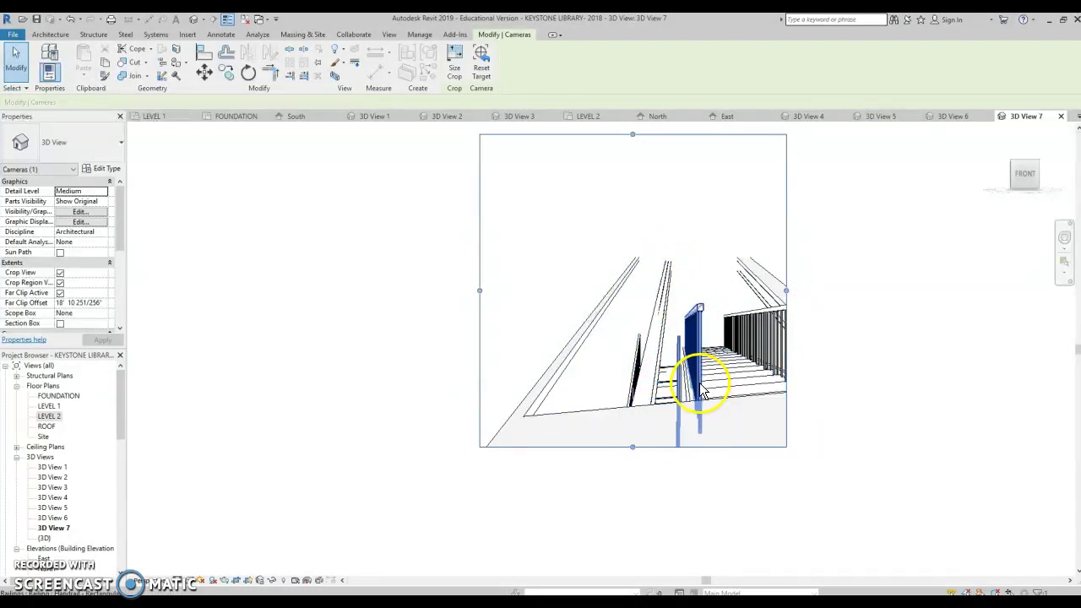
Sketch a 4' 11" Handrail - Rectangular railing on LEVEL 2 along the opening's landing edge, from the partition to the middle stair railing, and view it in 3D View 7.
double_click(66, 415)
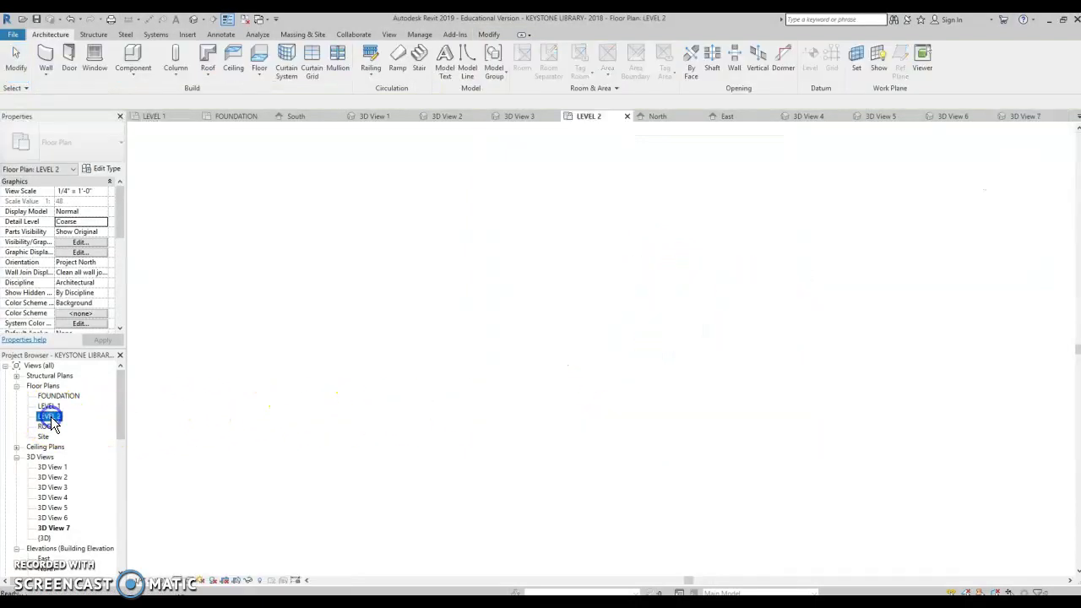
scroll(523, 287, down, 2)
scroll(550, 389, up, 1)
scroll(548, 379, up, 5)
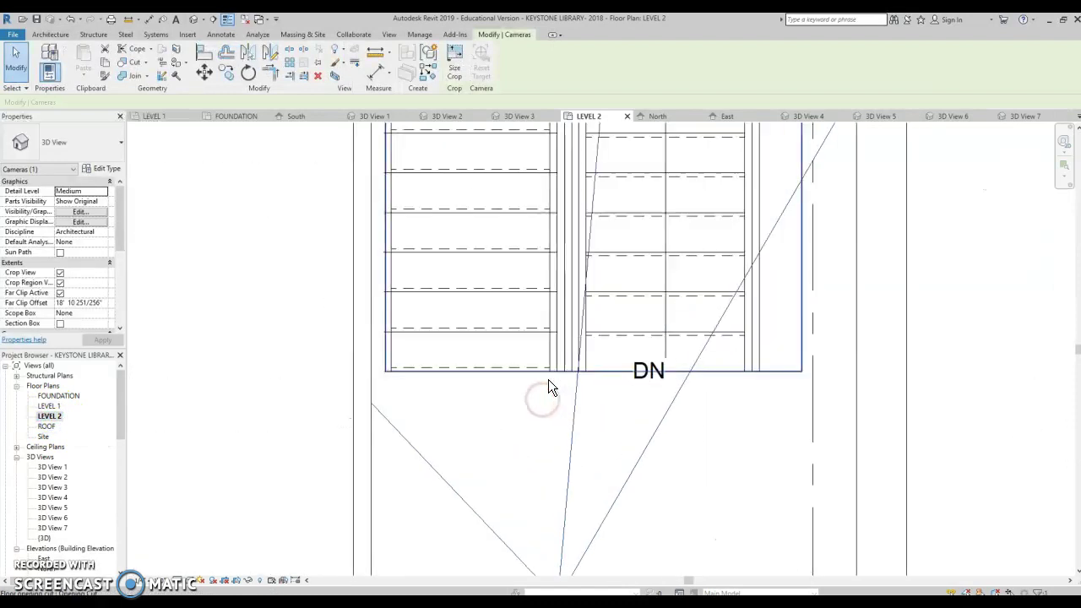
click(51, 35)
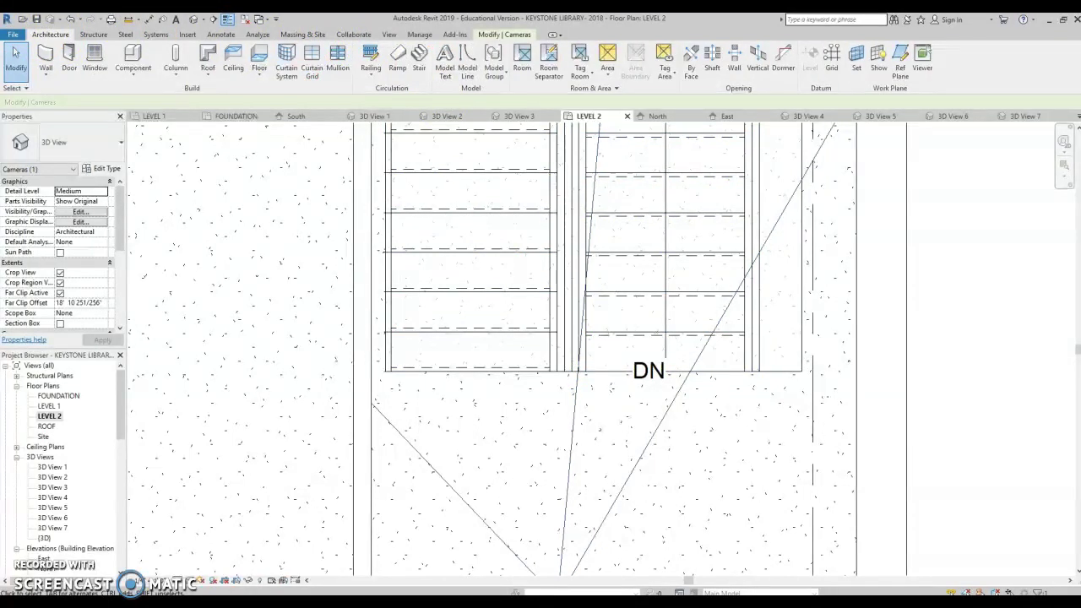
click(373, 56)
scroll(513, 379, up, 1)
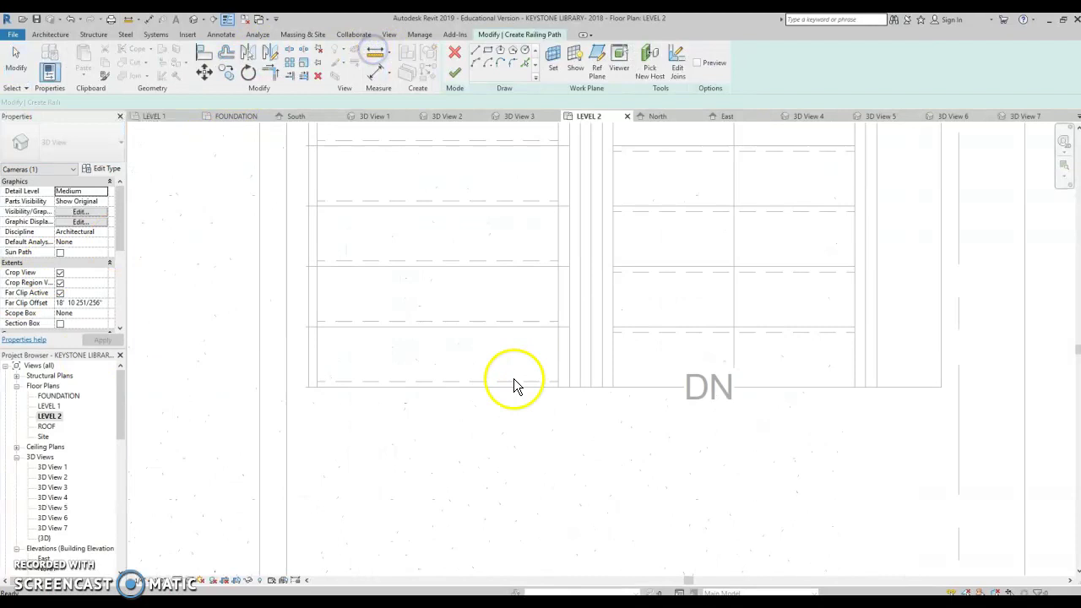
click(285, 388)
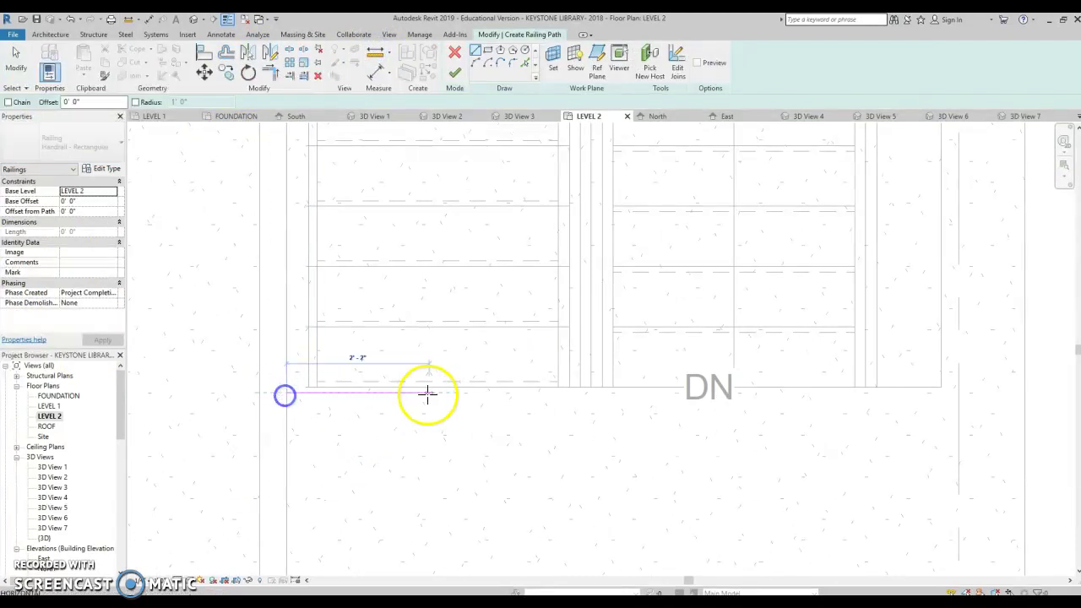
click(610, 390)
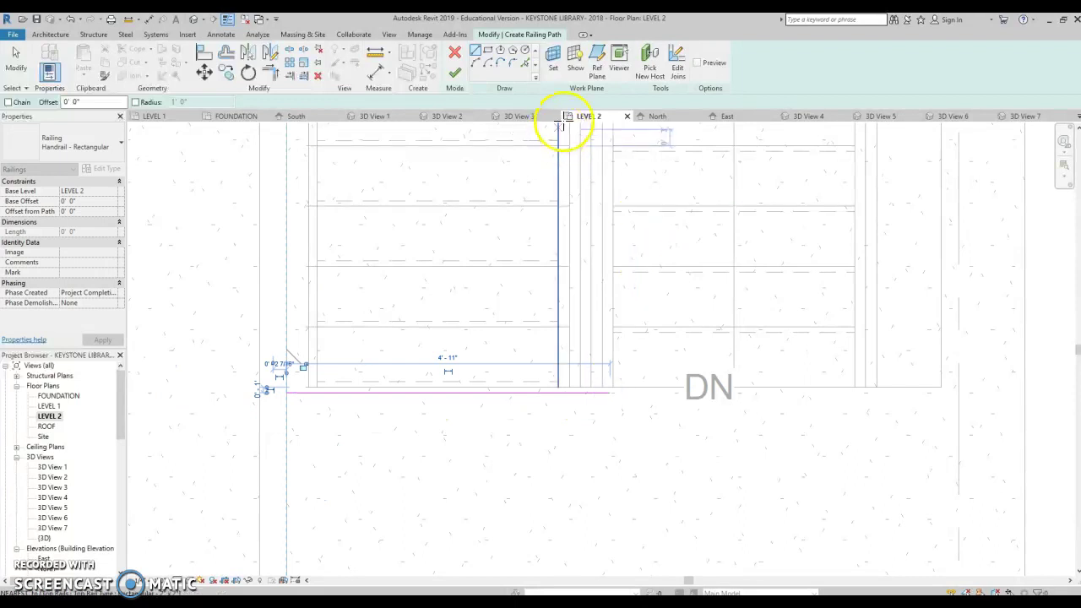
click(454, 75)
scroll(611, 381, down, 5)
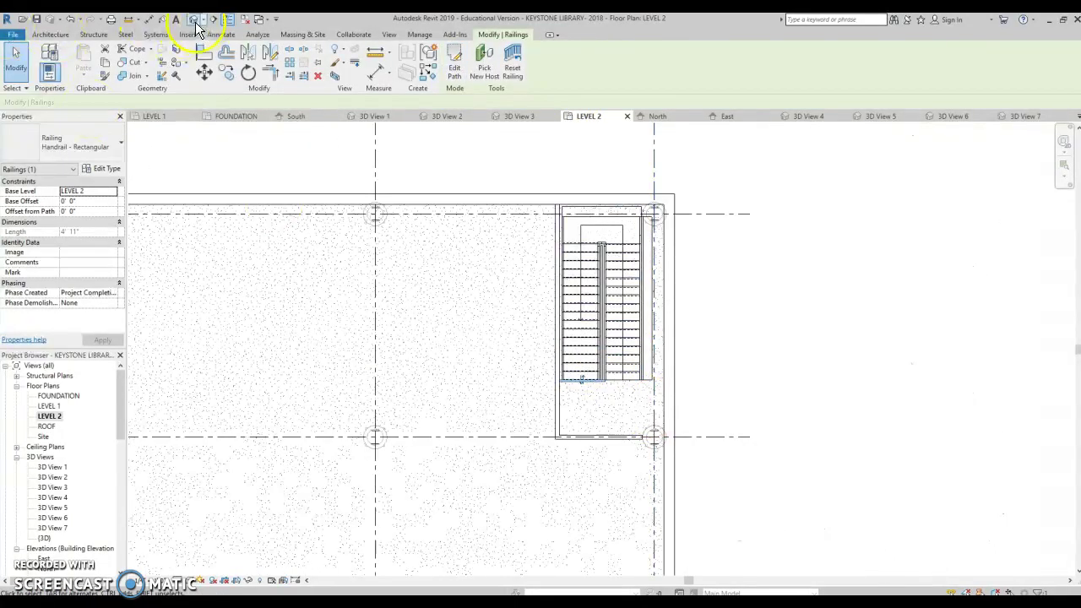
double_click(54, 527)
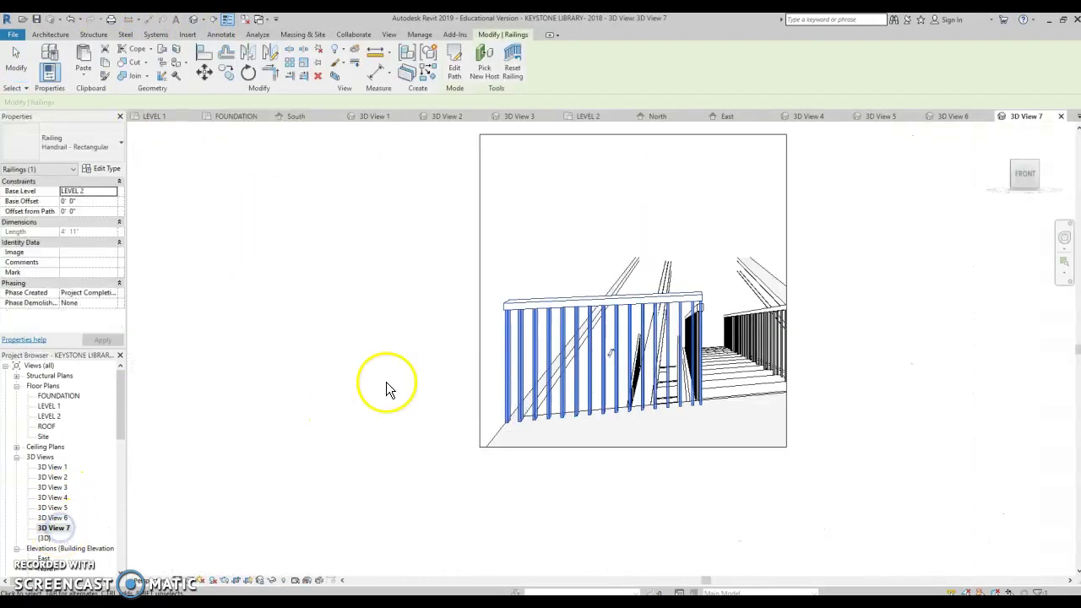
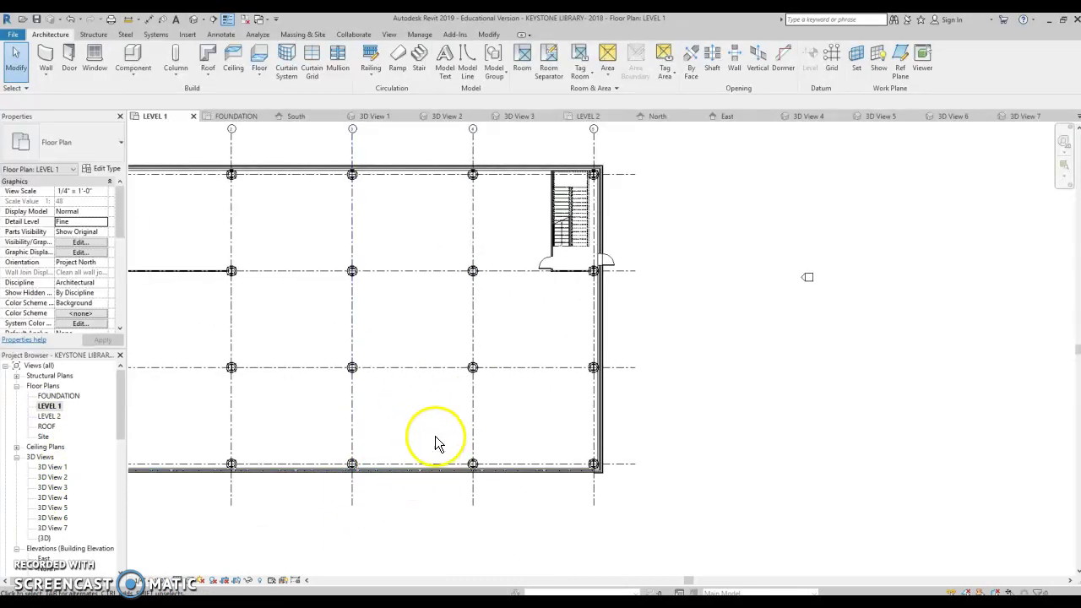
Draw a closed model-line rectangle about 27' 6" by 4' 0" on LEVEL 1, between the two interior columns and below their shared grid line.
scroll(431, 439, up, 2)
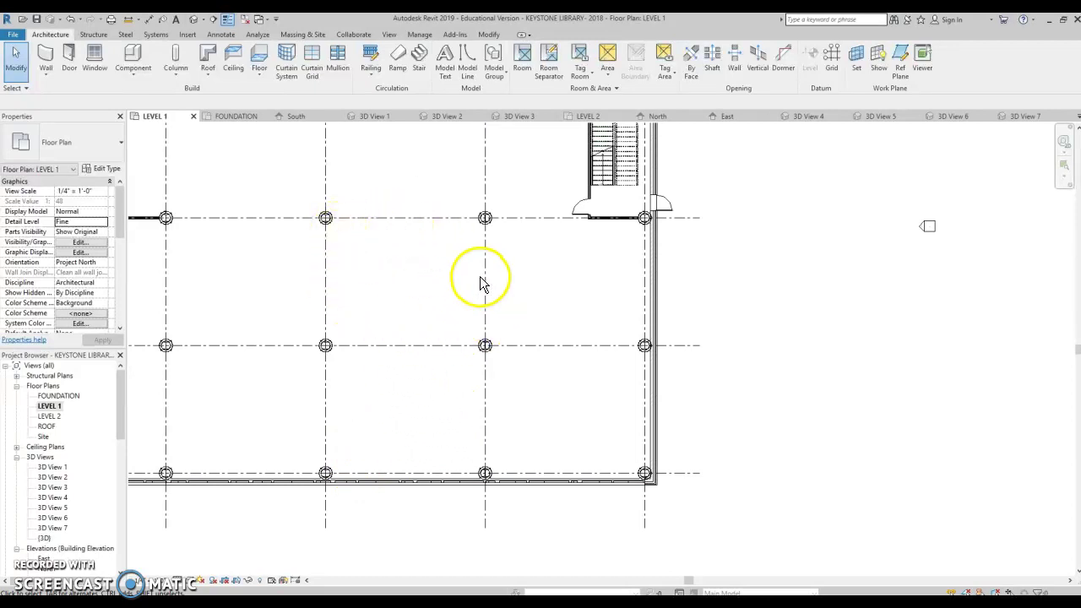
scroll(473, 287, up, 3)
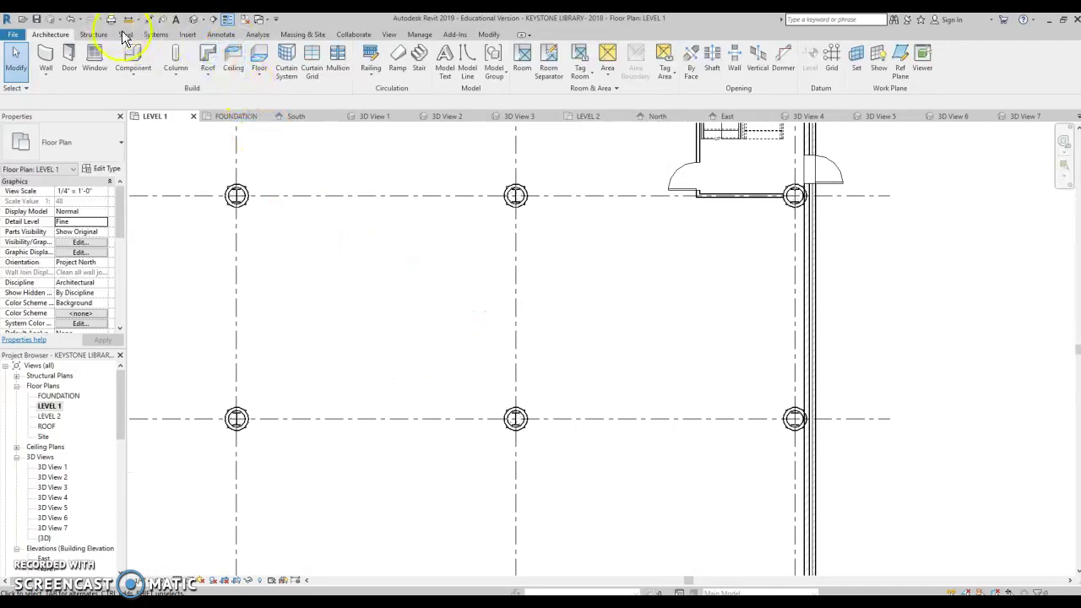
mouse_move(402, 254)
middle_down()
mouse_move(429, 321)
mouse_move(388, 249)
middle_up()
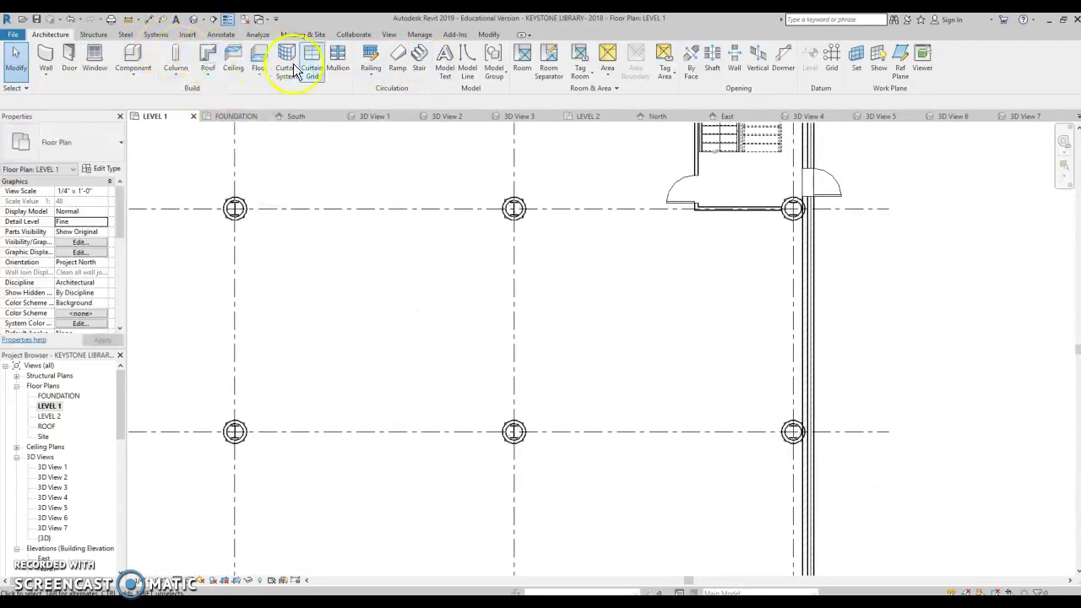
click(469, 65)
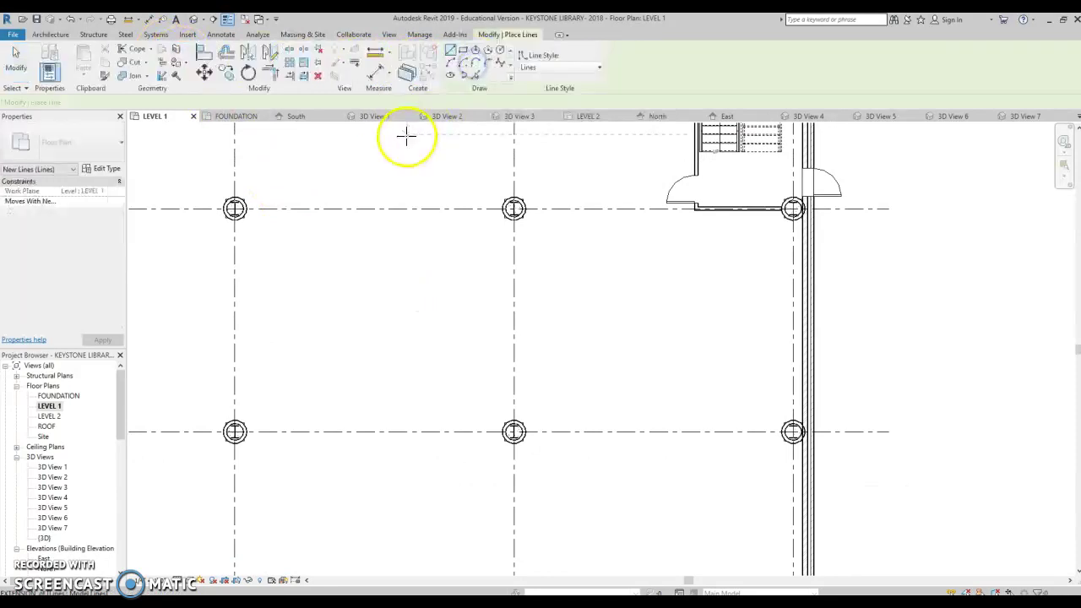
click(462, 50)
scroll(297, 217, up, 2)
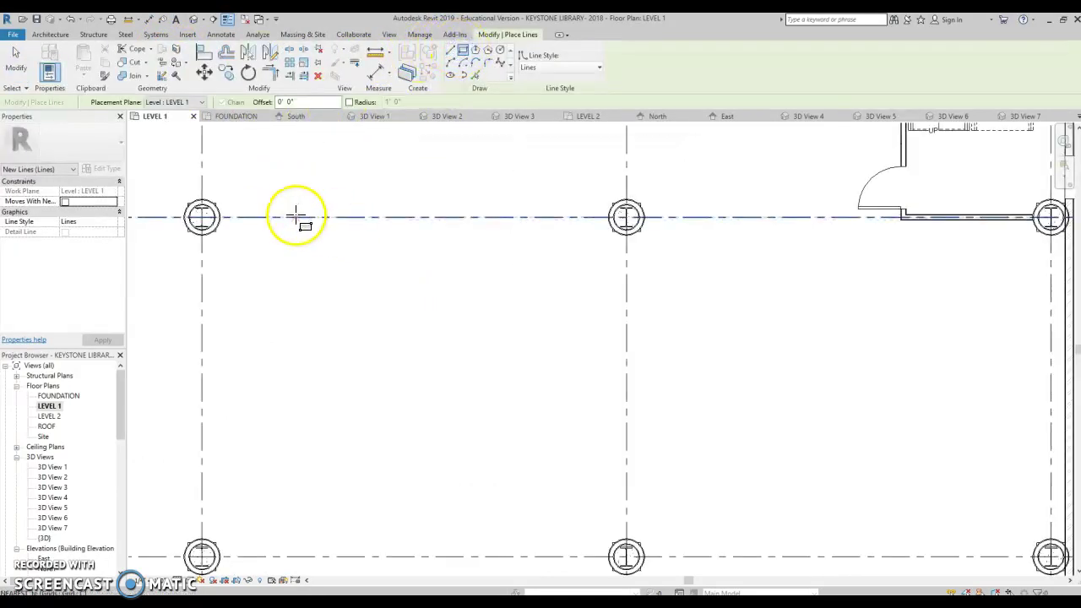
click(451, 50)
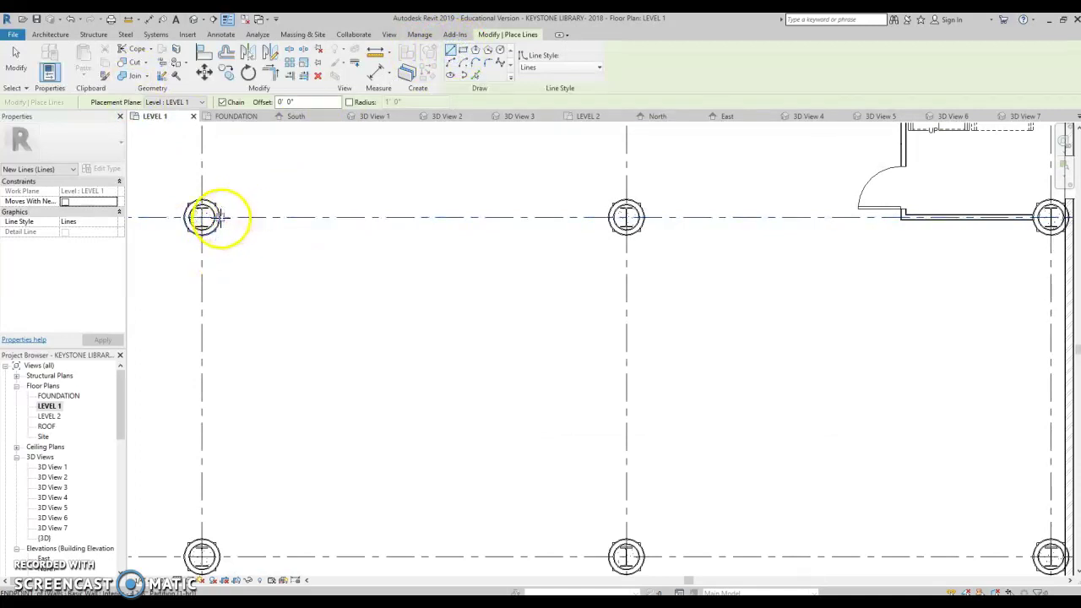
click(220, 217)
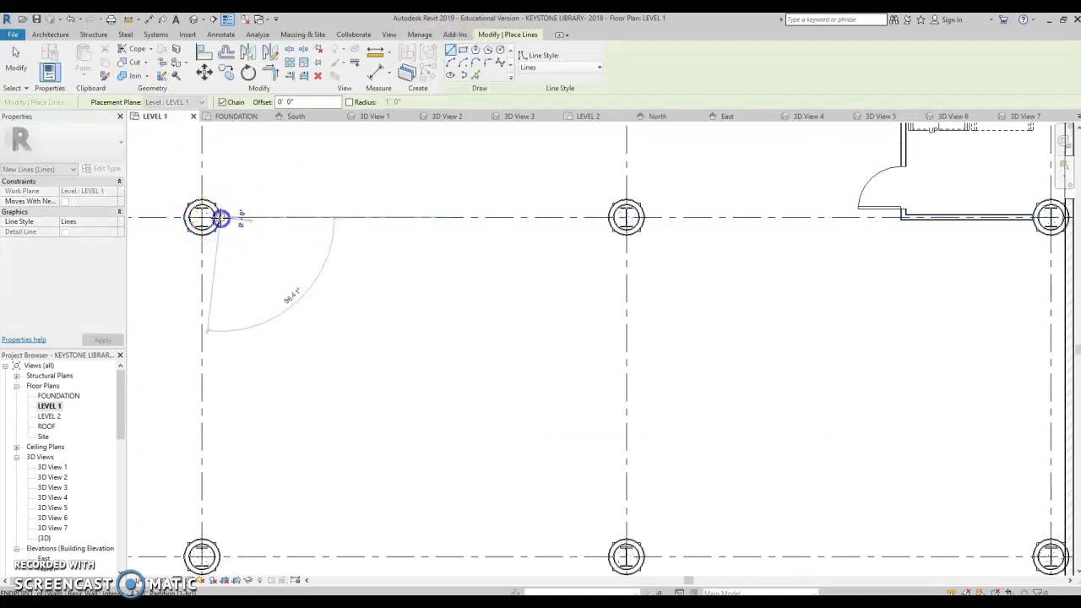
click(219, 272)
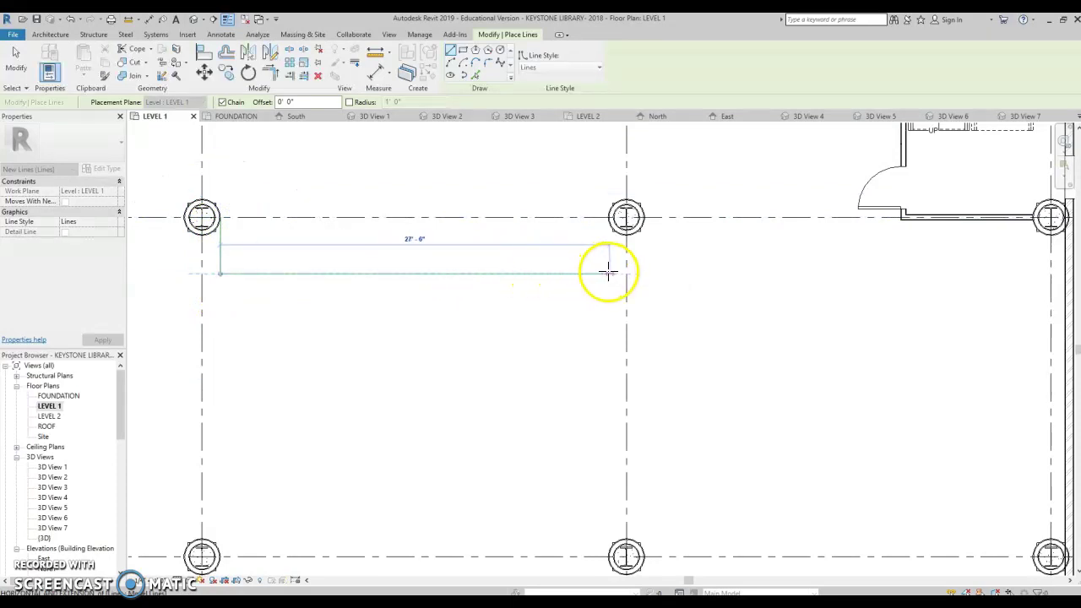
scroll(609, 270, up, 3)
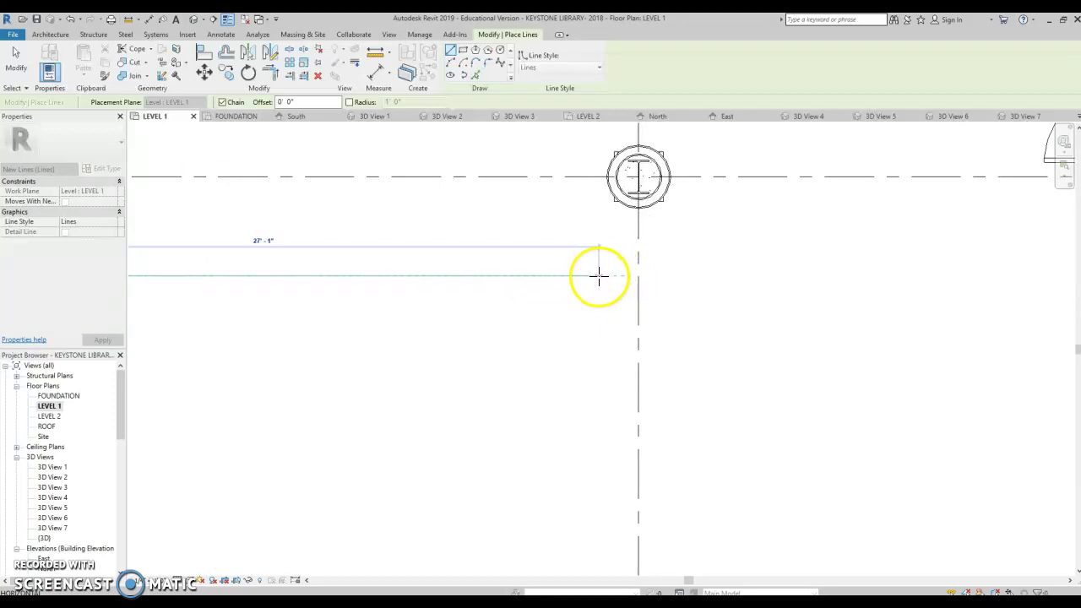
click(610, 274)
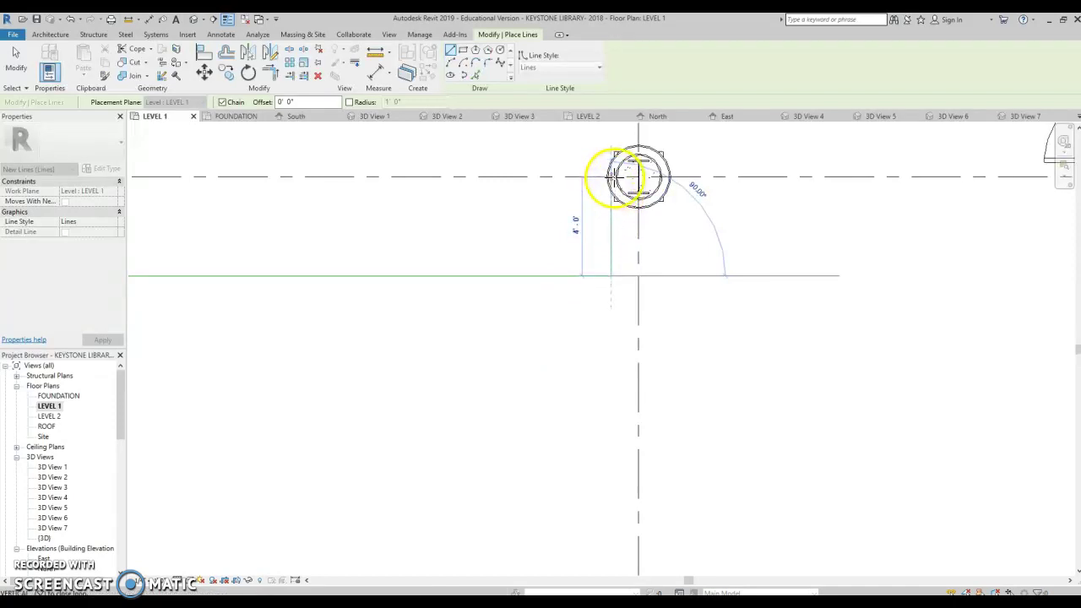
middle_drag(487, 203, 825, 282)
click(824, 282)
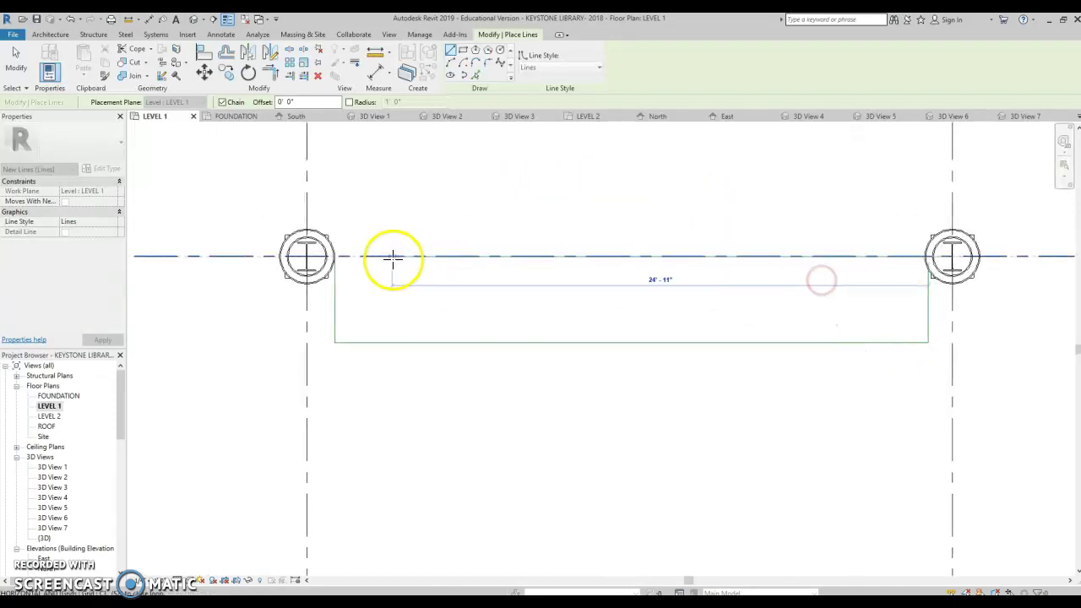
click(335, 259)
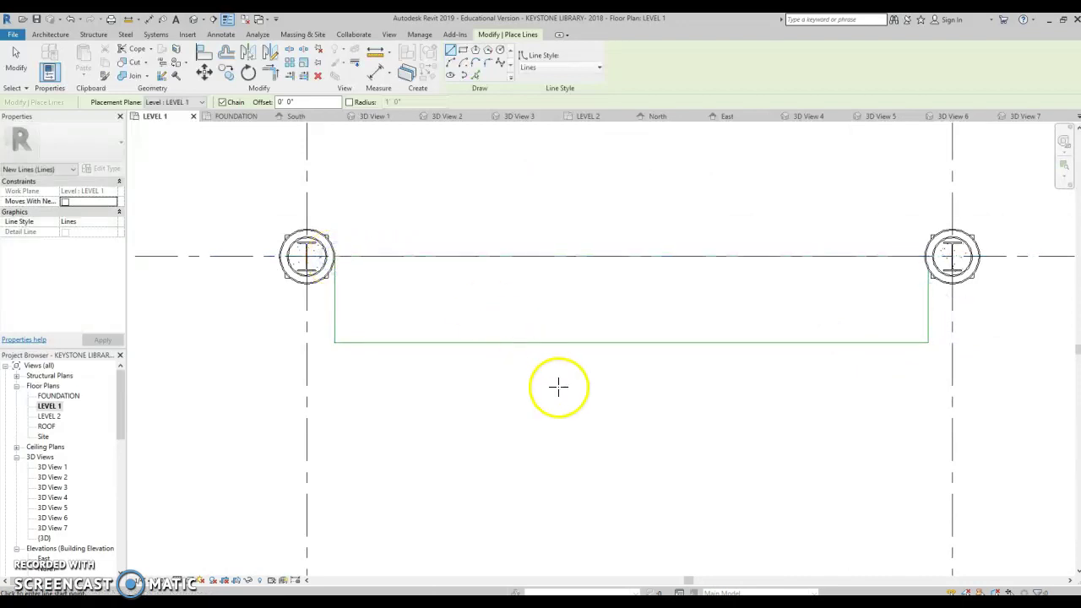
Draw a 4' 0" model line along the rectangle's lower edge, starting at its lower-left corner.
scroll(559, 387, down, 1)
scroll(483, 373, down, 1)
click(381, 354)
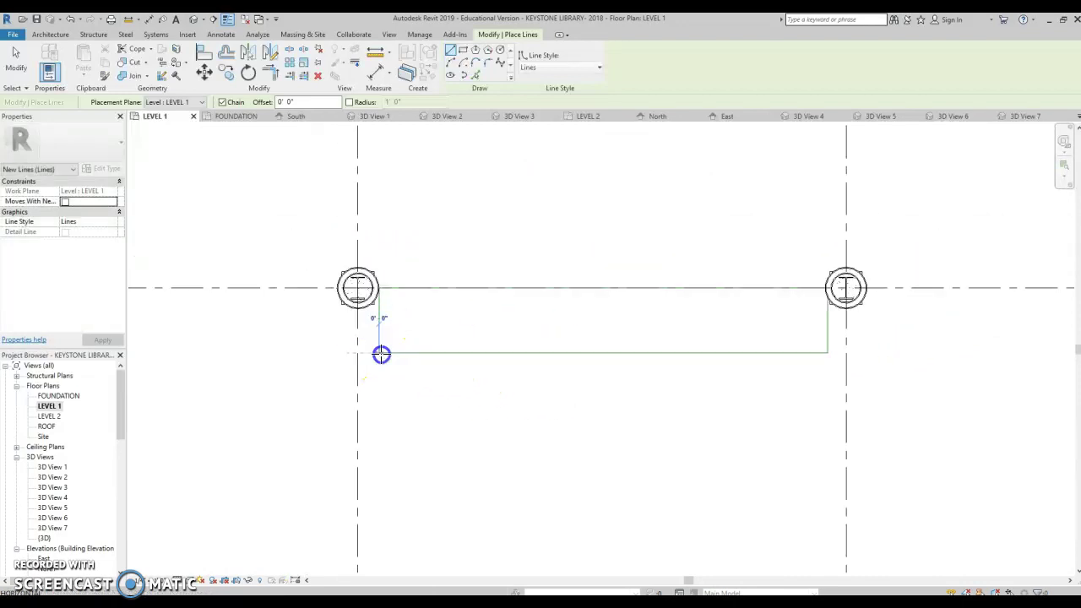
click(474, 354)
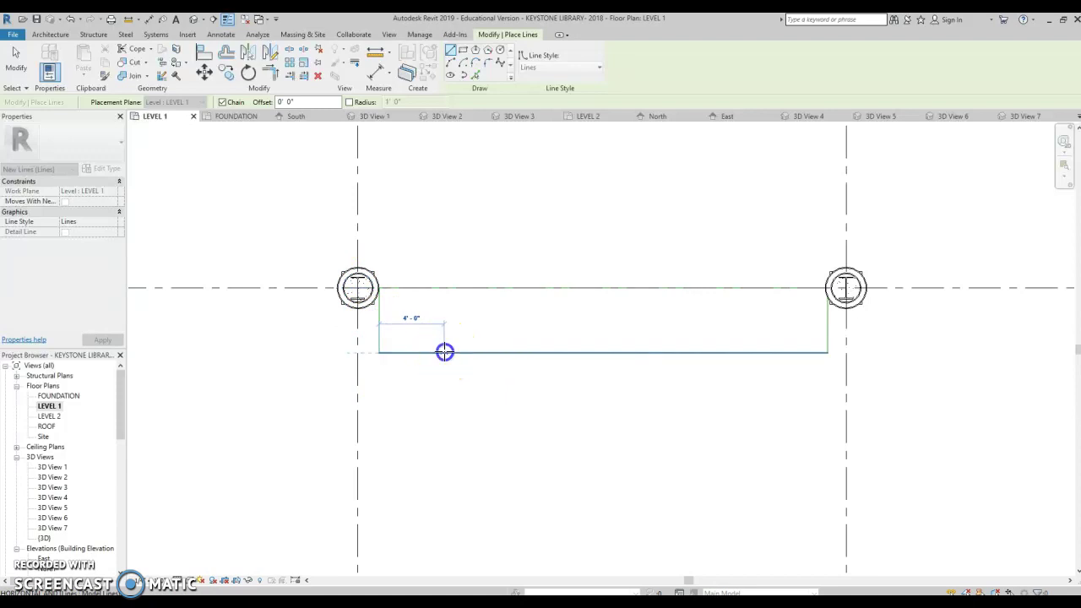
click(444, 352)
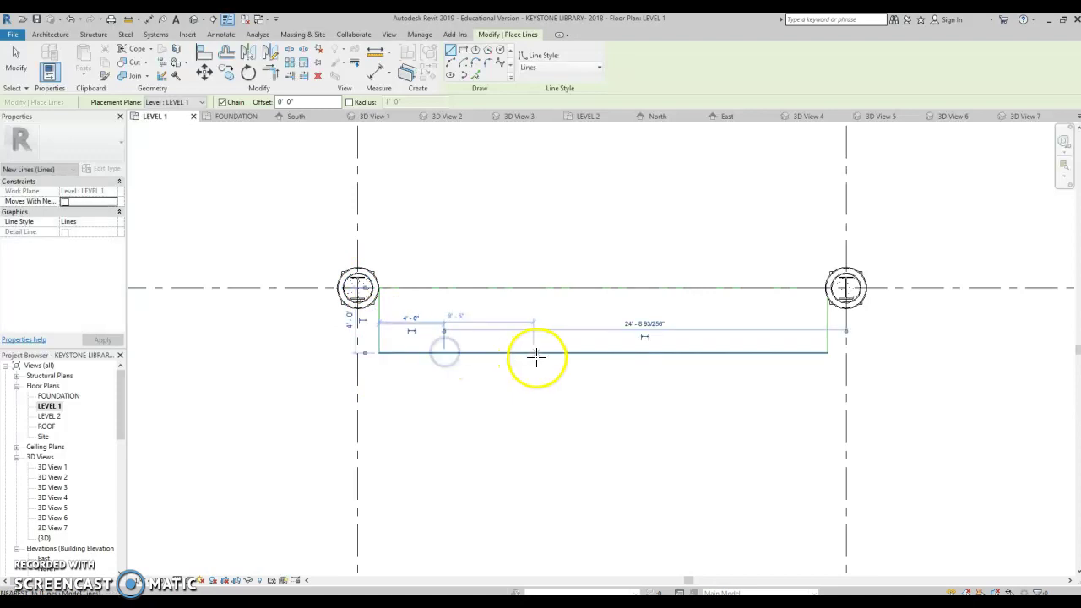
click(828, 353)
click(764, 359)
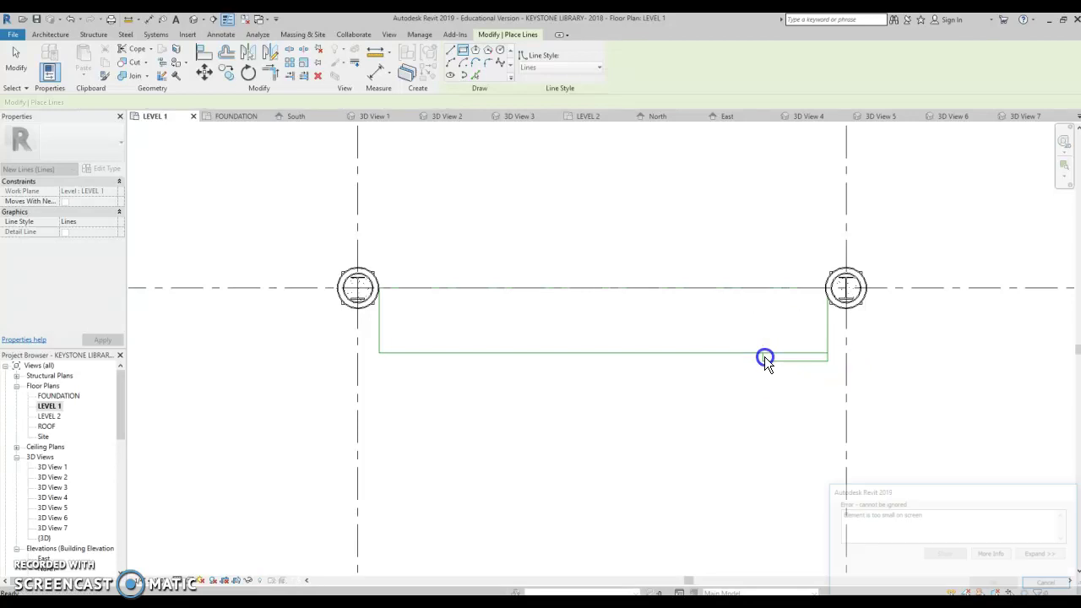
click(1052, 582)
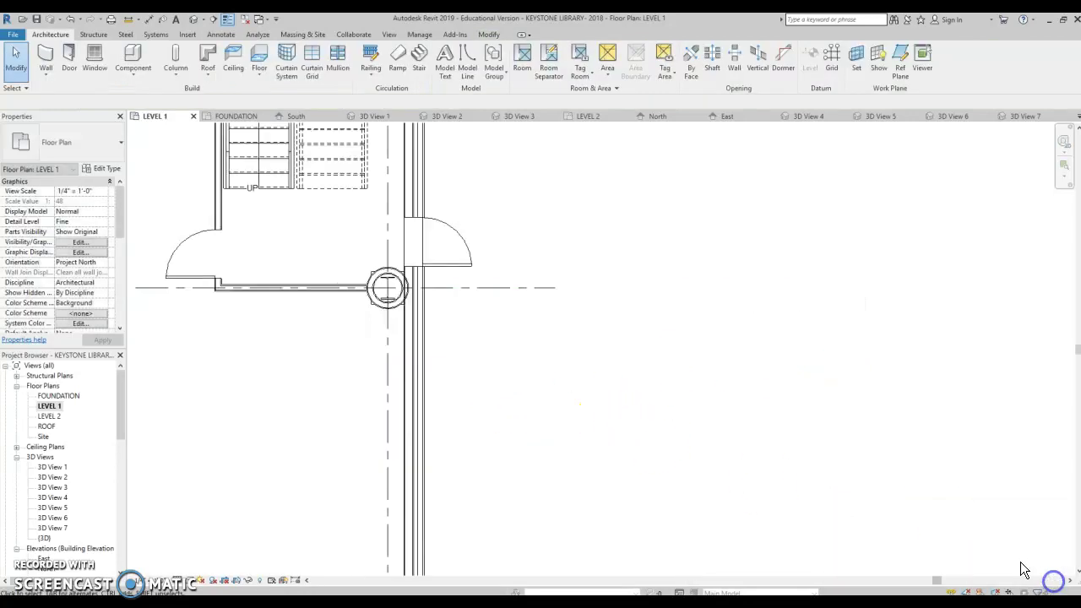
Draw a 4' 0" model line along the rectangle's lower edge, starting at its lower-right corner.
scroll(579, 345, down, 4)
scroll(429, 345, up, 4)
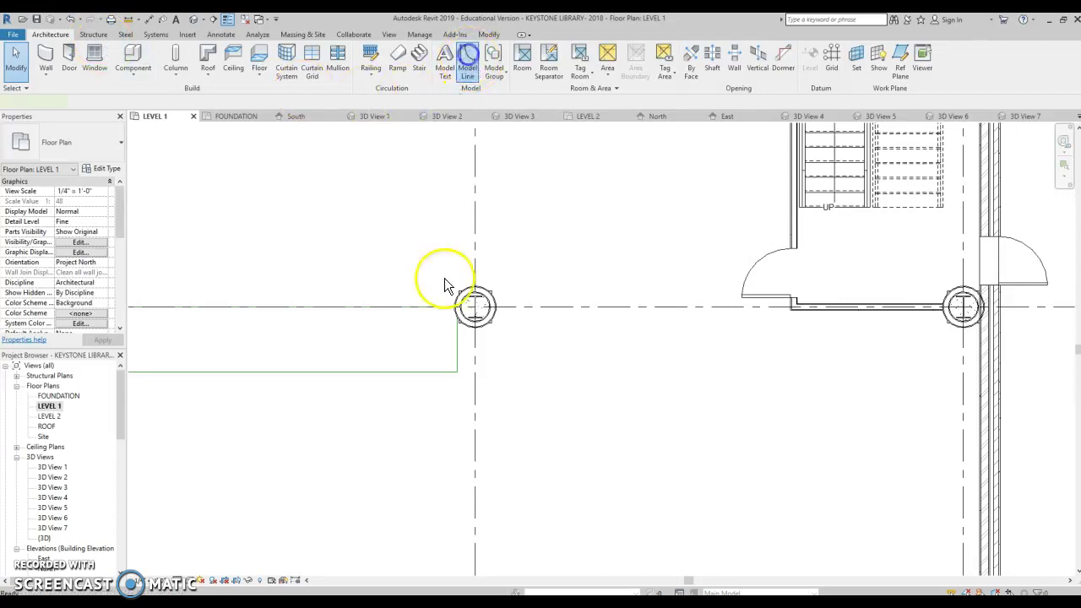
click(457, 370)
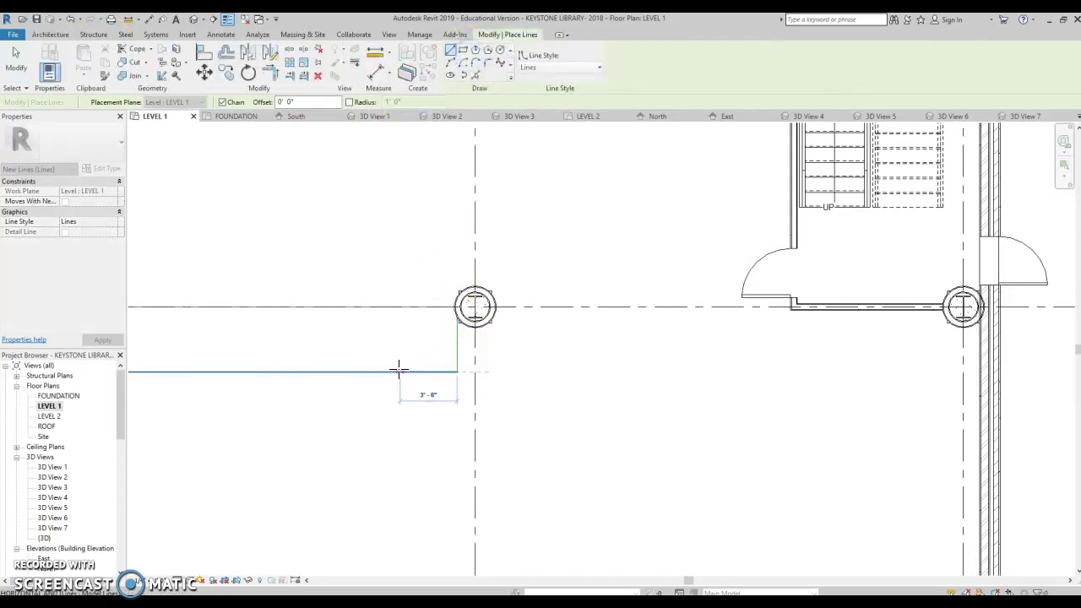
middle_drag(321, 389, 645, 400)
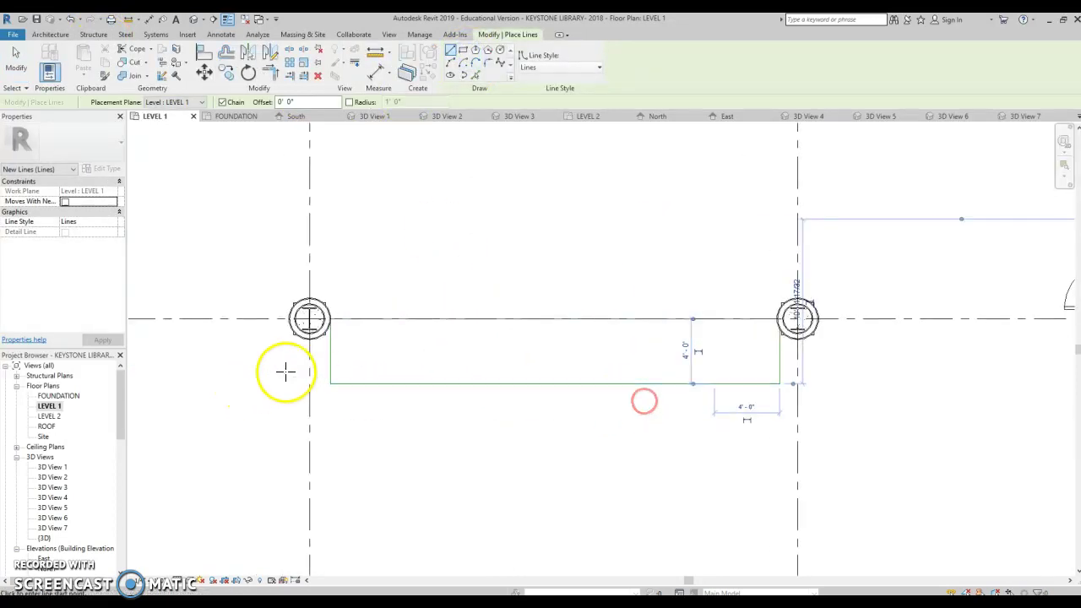
key(Escape)
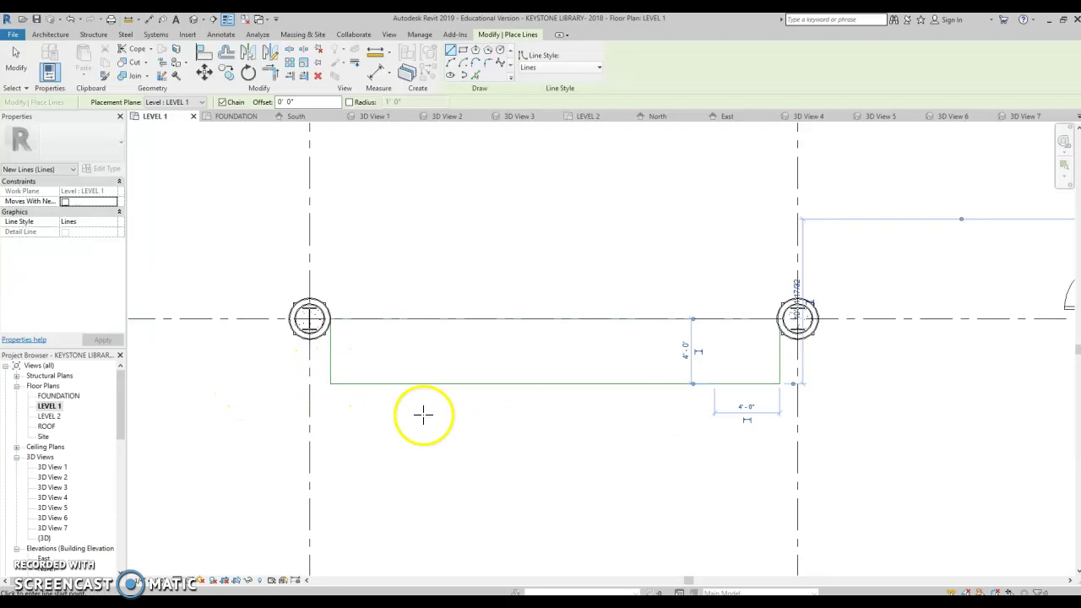
Offset copies of the 4' 0" line at the rectangle's lower-left corner downward at 0' 11" spacing, making seven tread lines.
click(227, 54)
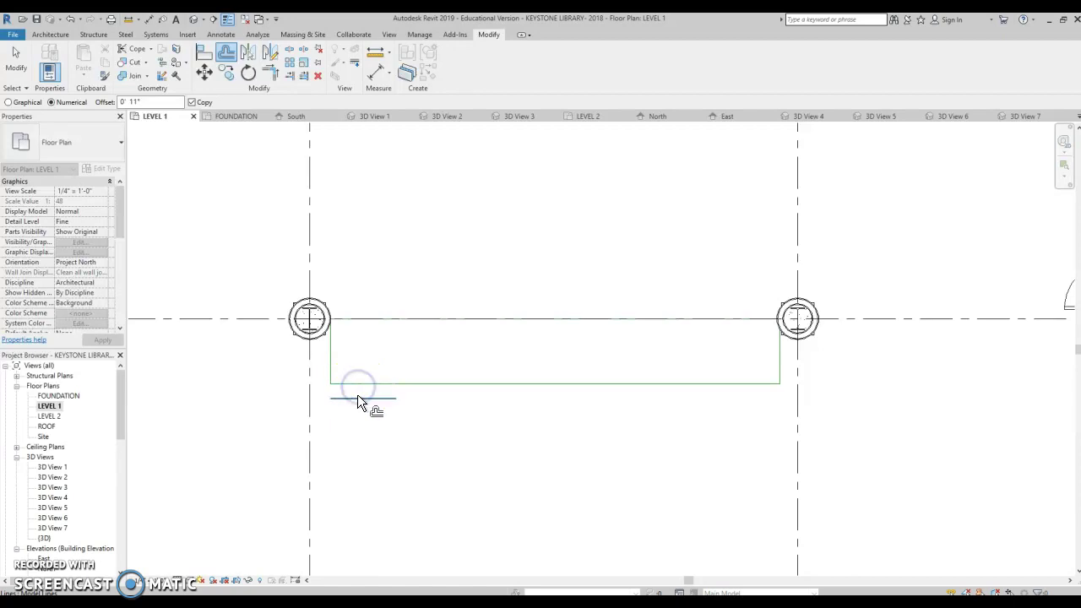
click(352, 446)
click(348, 465)
click(352, 478)
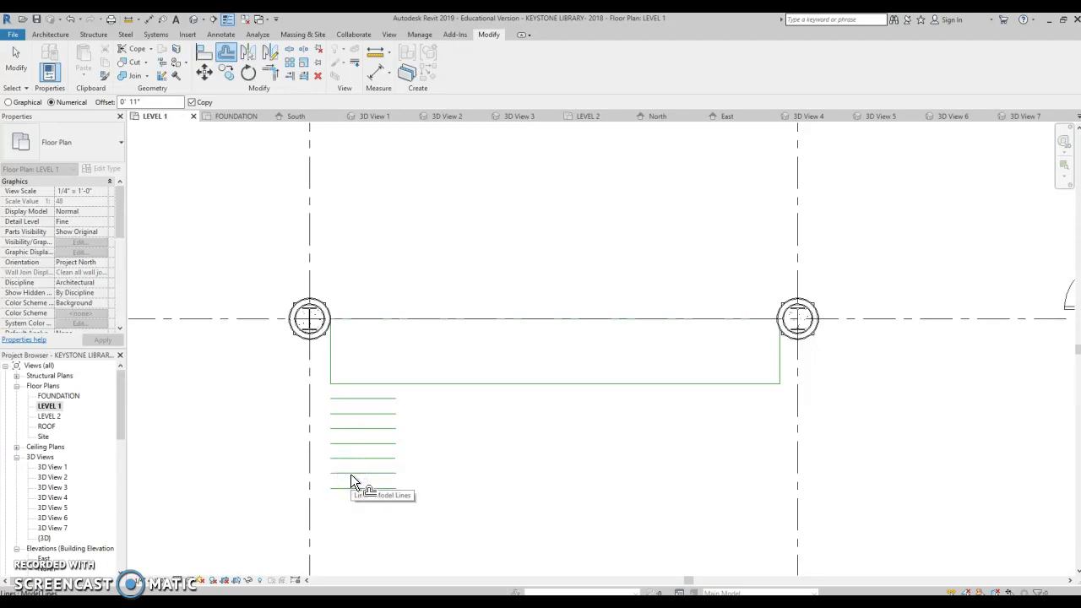
key(Escape)
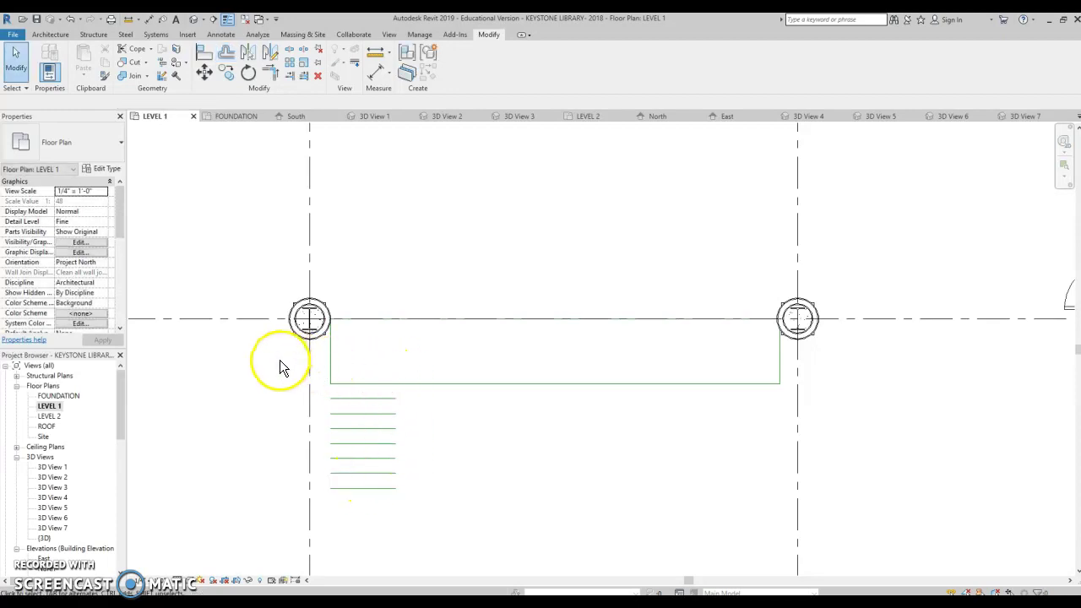
Copy the column of 4' 0" tread lines to the rectangle's lower-right corner.
drag(321, 370, 427, 505)
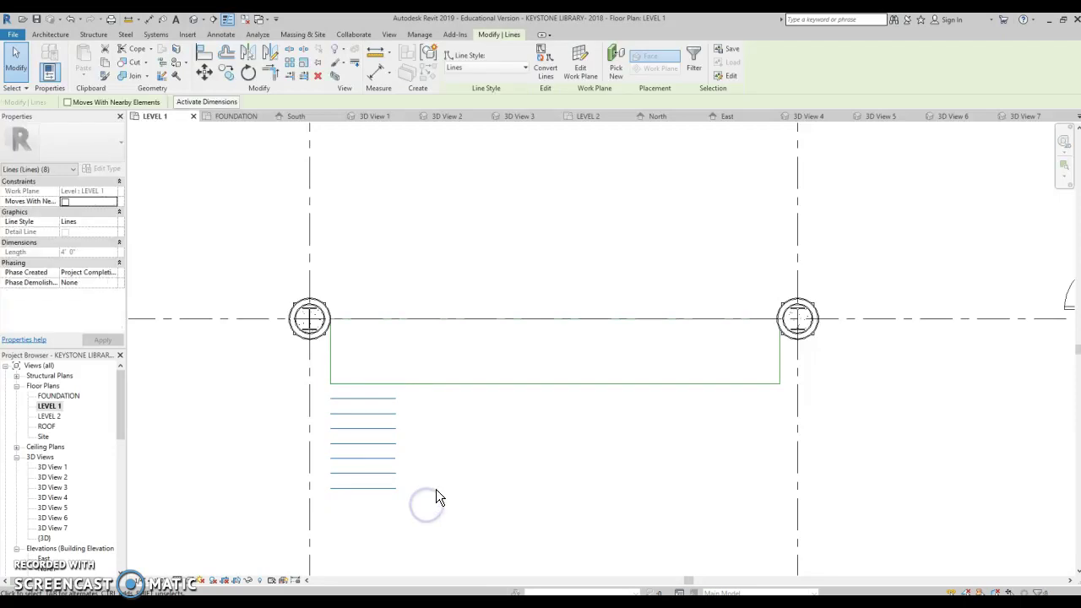
click(224, 74)
click(396, 384)
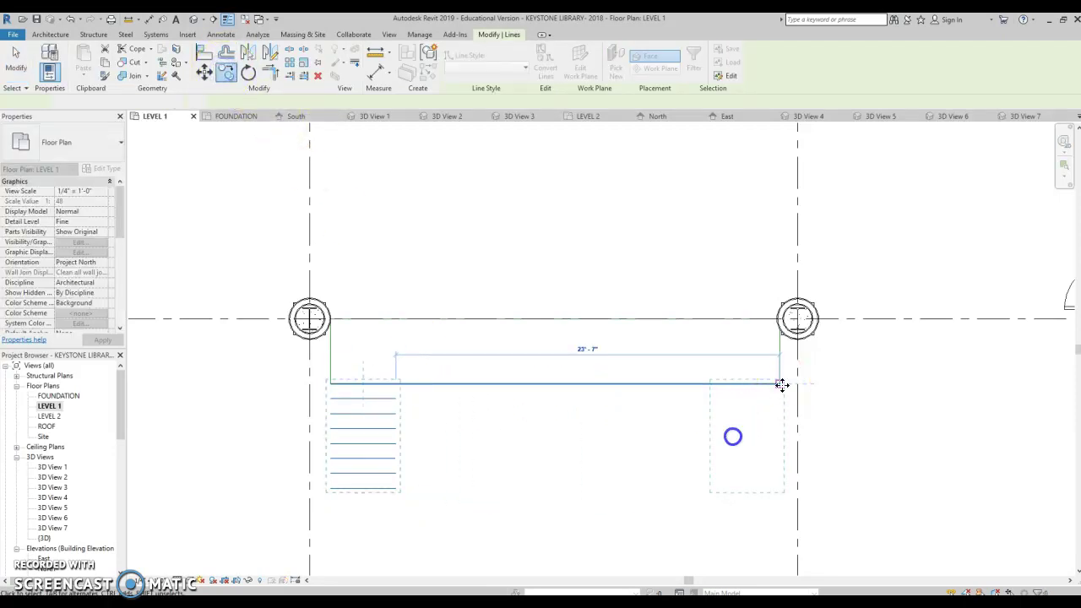
click(782, 385)
middle_drag(718, 437, 670, 374)
scroll(684, 362, down, 2)
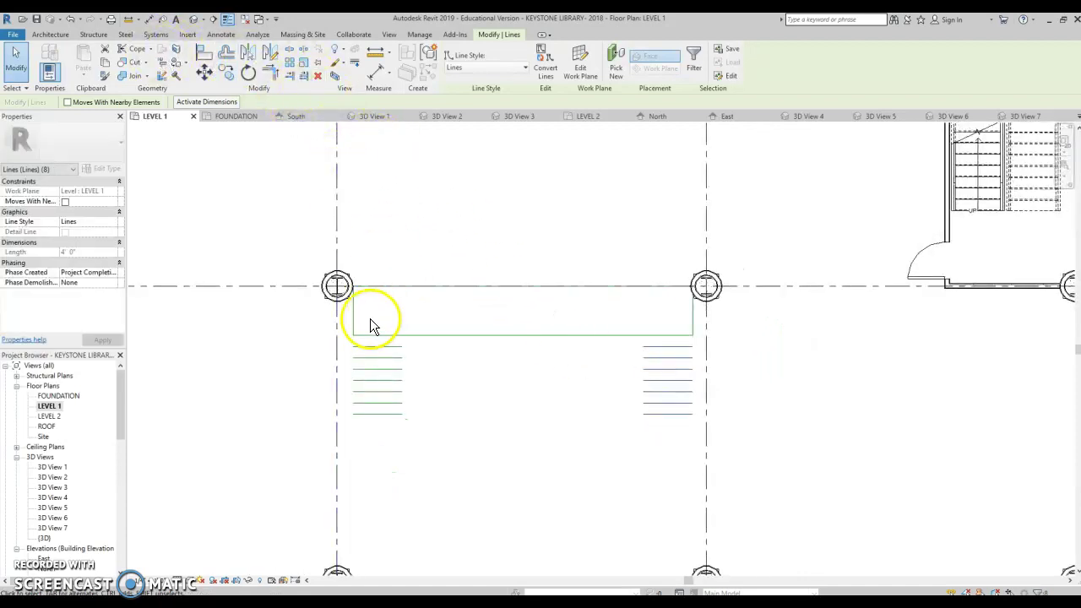
Copy the rectangle's outline down so that its upper edge meets the lowest tread lines.
click(395, 288)
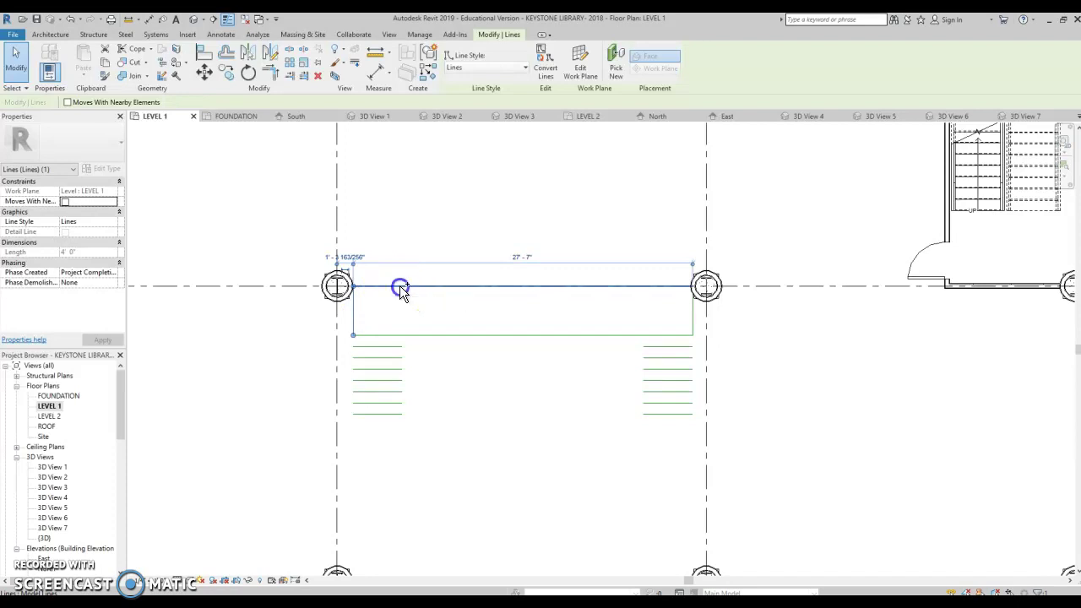
ctrl+click(469, 335)
ctrl+click(693, 317)
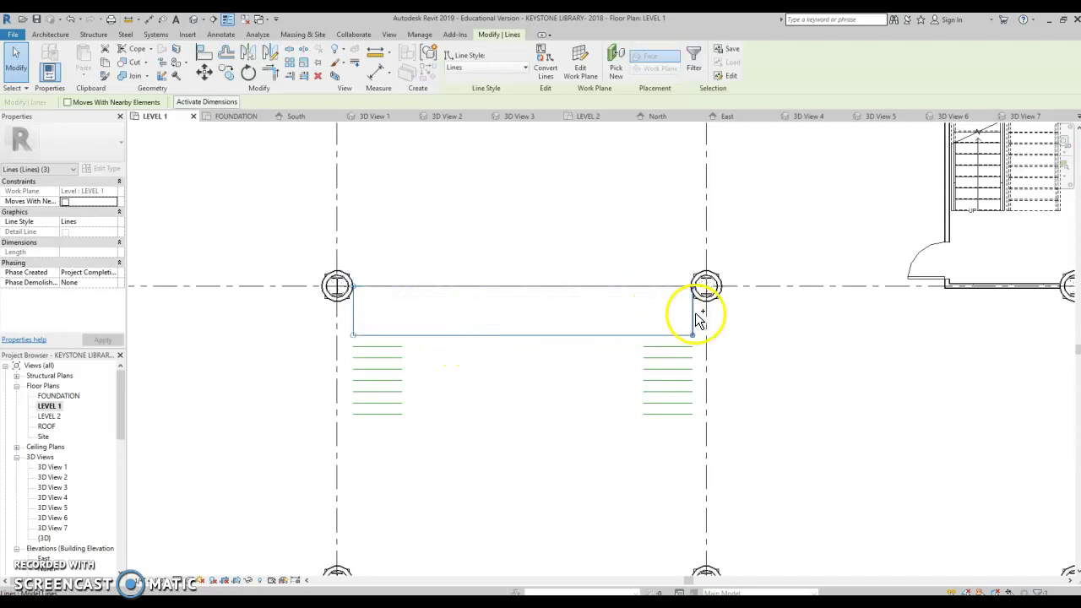
click(227, 72)
click(355, 288)
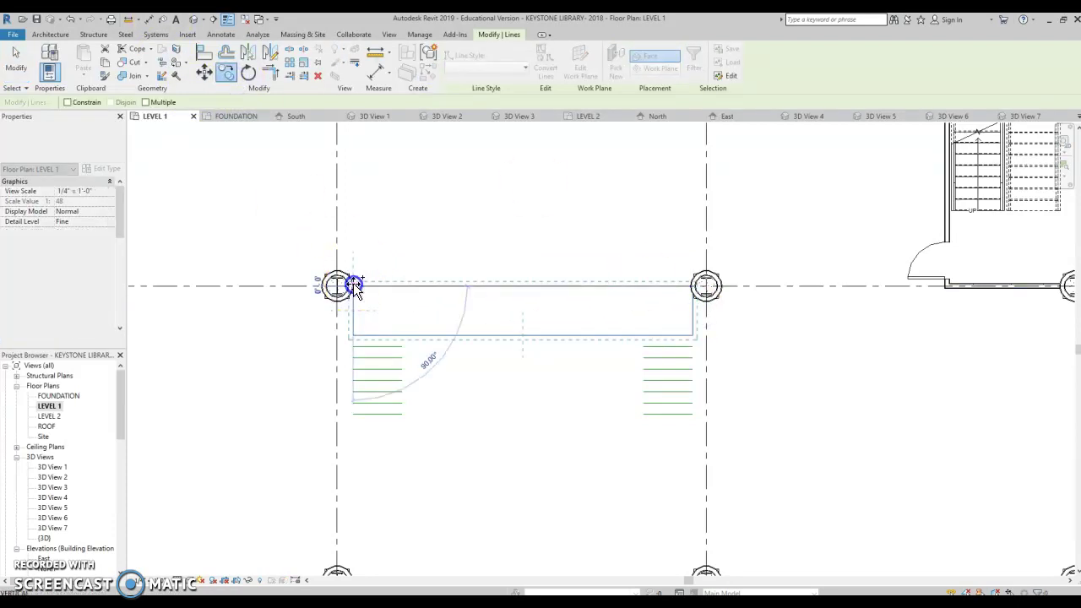
click(356, 418)
scroll(422, 439, down, 1)
click(468, 468)
middle_drag(467, 468, 471, 431)
scroll(380, 389, up, 2)
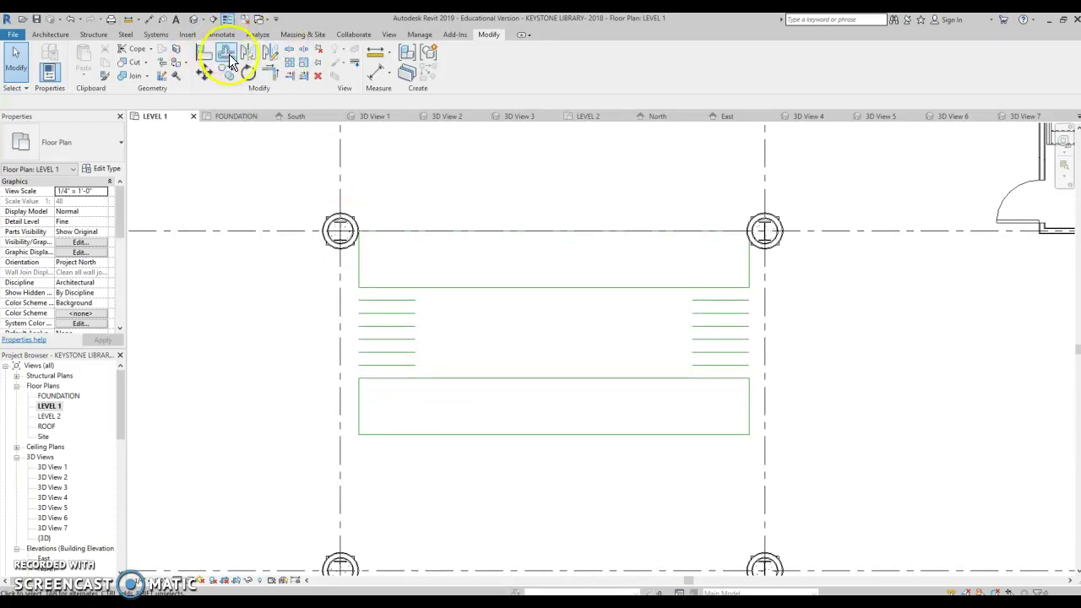
Offset four copies of the lower rectangle's upper edge downward inside it at 0' 11" spacing.
click(227, 56)
click(381, 382)
click(386, 393)
click(395, 414)
click(396, 418)
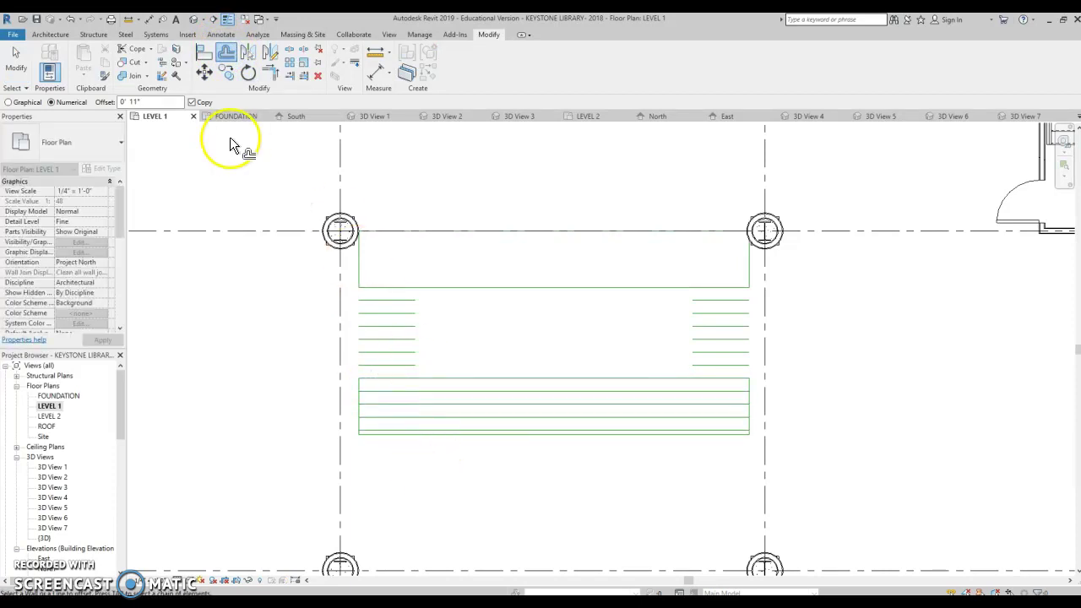
Sketch a 4' 0" wide stair over the guide lines, with a 12-riser run up the left side and an 8-riser return run down the right.
click(50, 34)
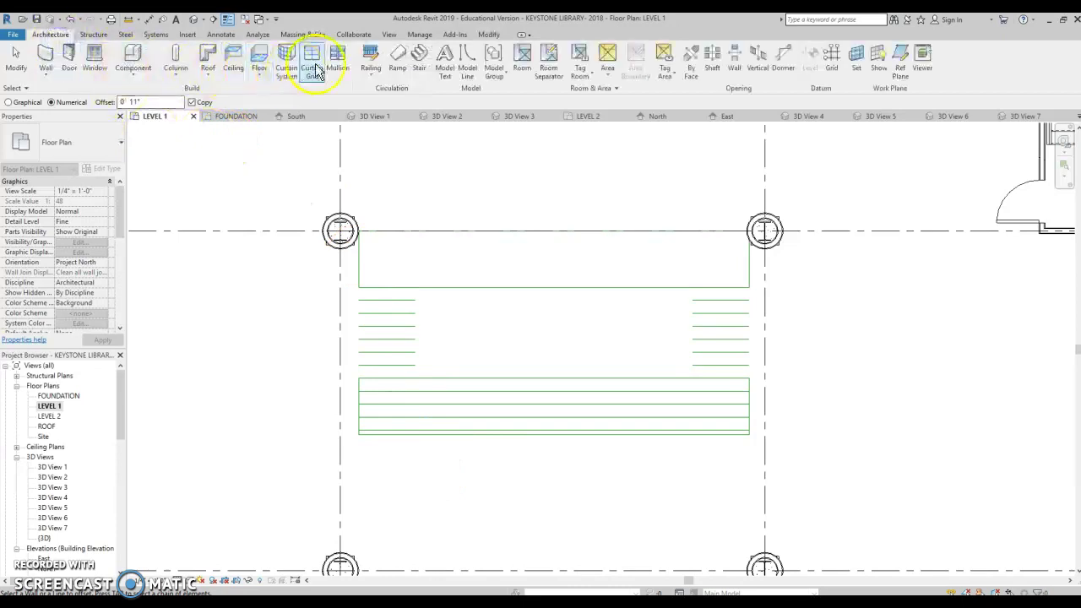
click(414, 59)
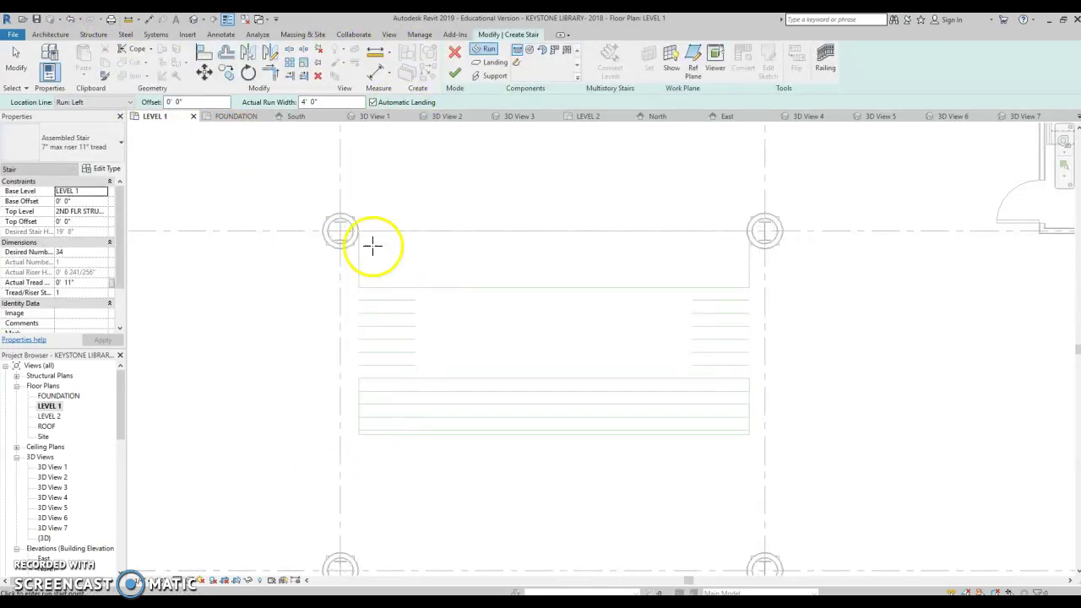
scroll(360, 440, up, 3)
click(350, 412)
click(347, 160)
middle_drag(569, 186, 266, 331)
click(710, 304)
middle_drag(702, 470, 685, 342)
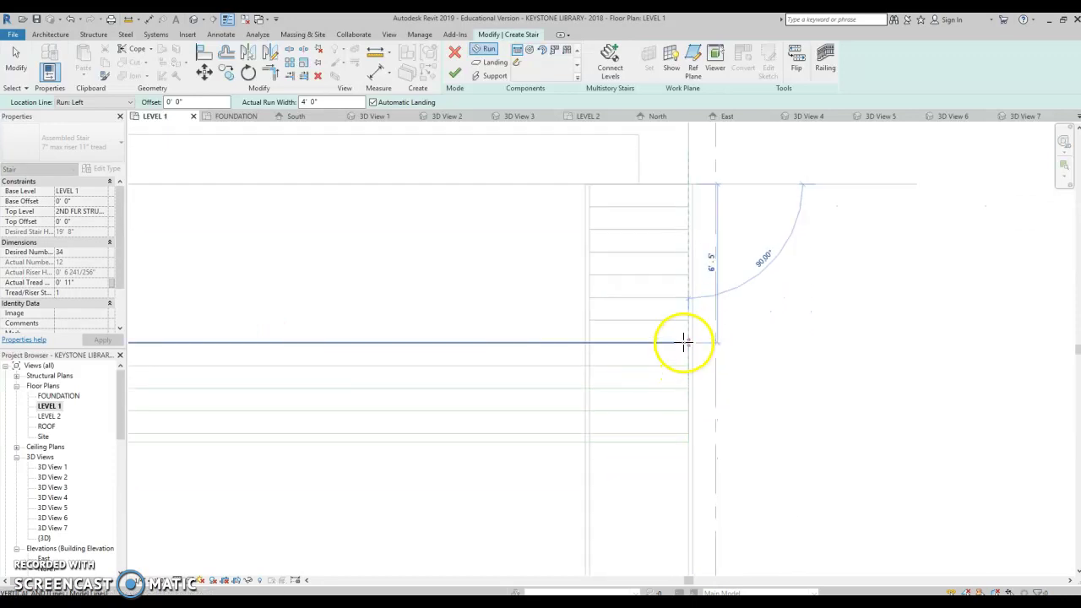
click(691, 343)
middle_drag(634, 367, 700, 416)
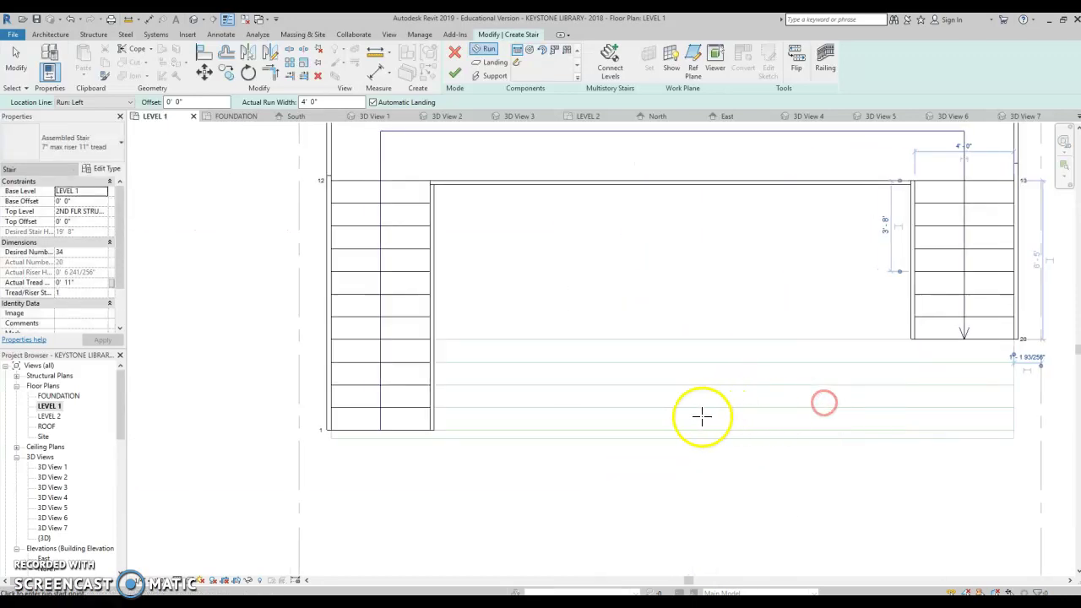
Add an 8-riser run up the left side and a final run down the right with the remaining risers, and finish the stair.
click(330, 338)
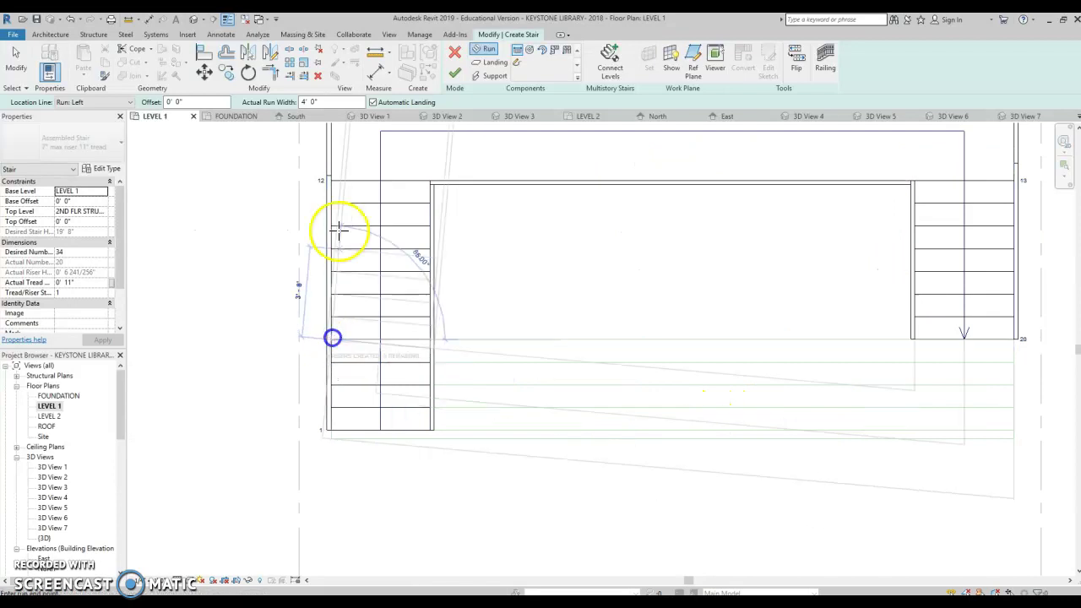
click(329, 178)
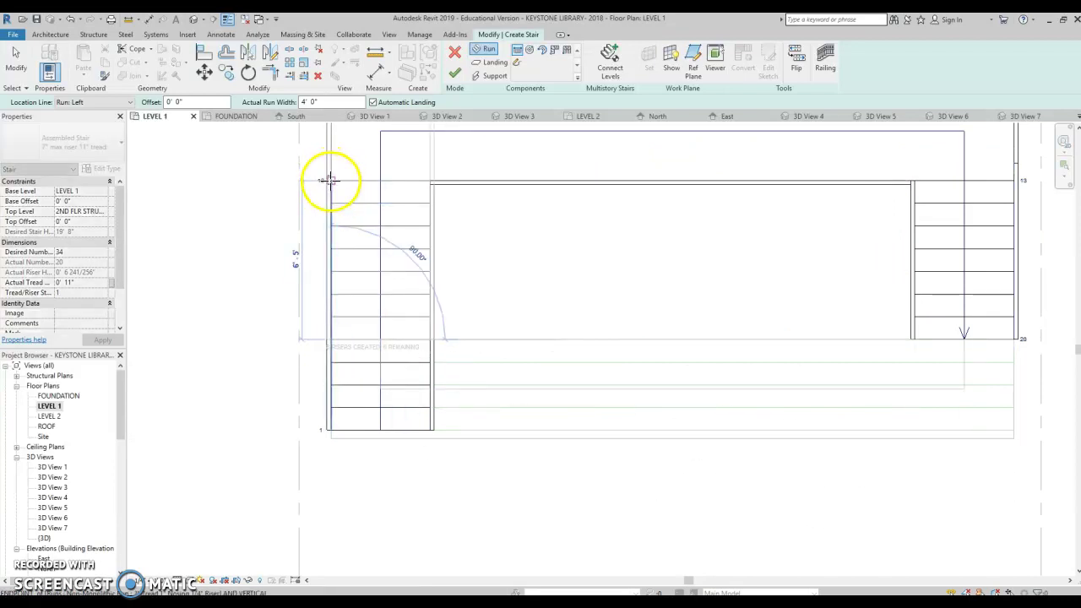
click(1020, 177)
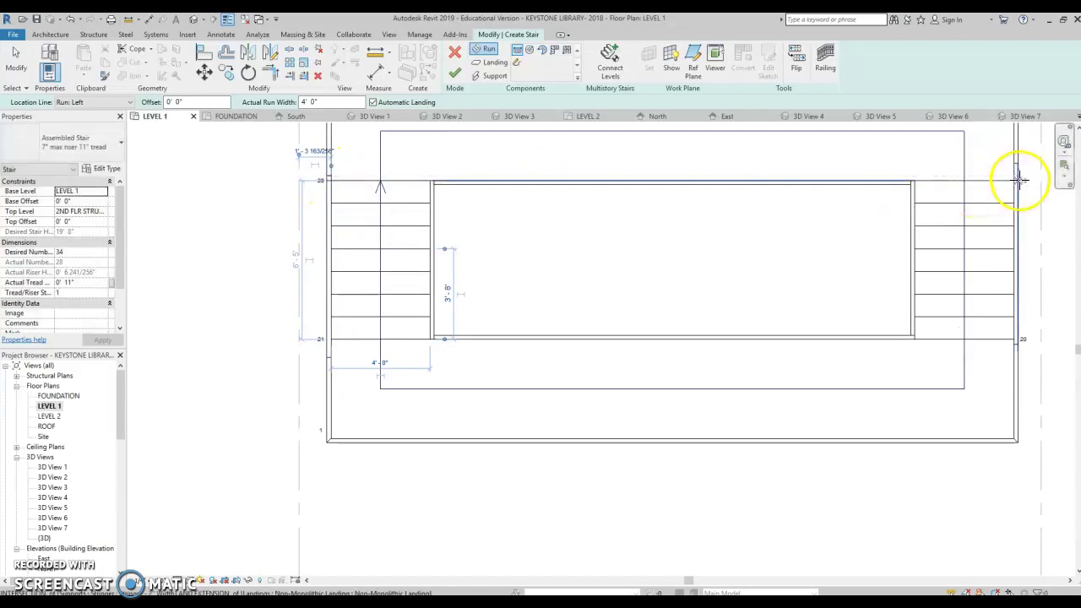
drag(1021, 178, 1017, 382)
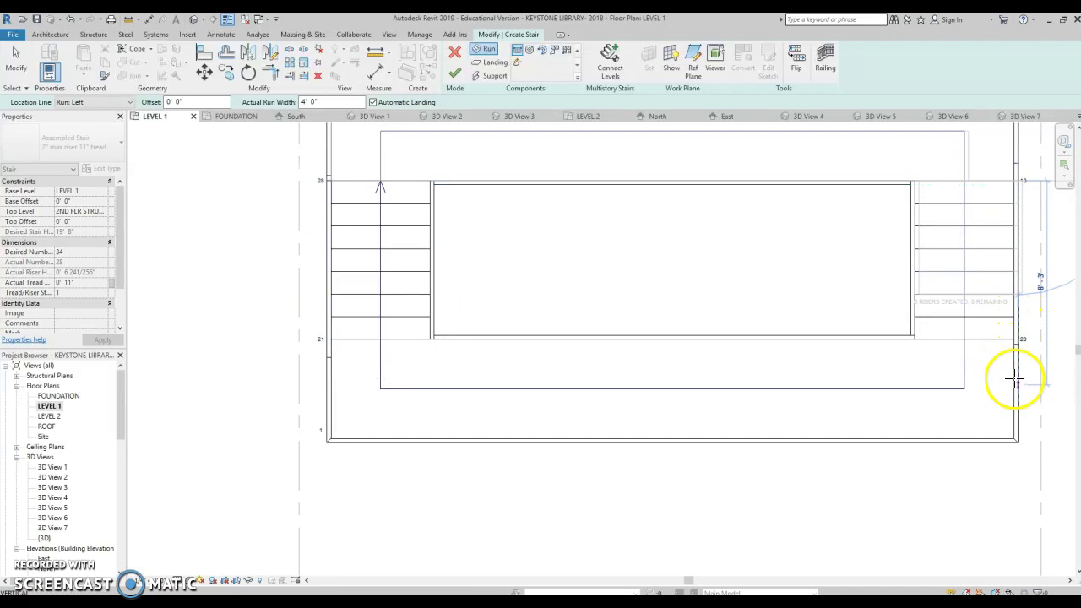
click(1017, 382)
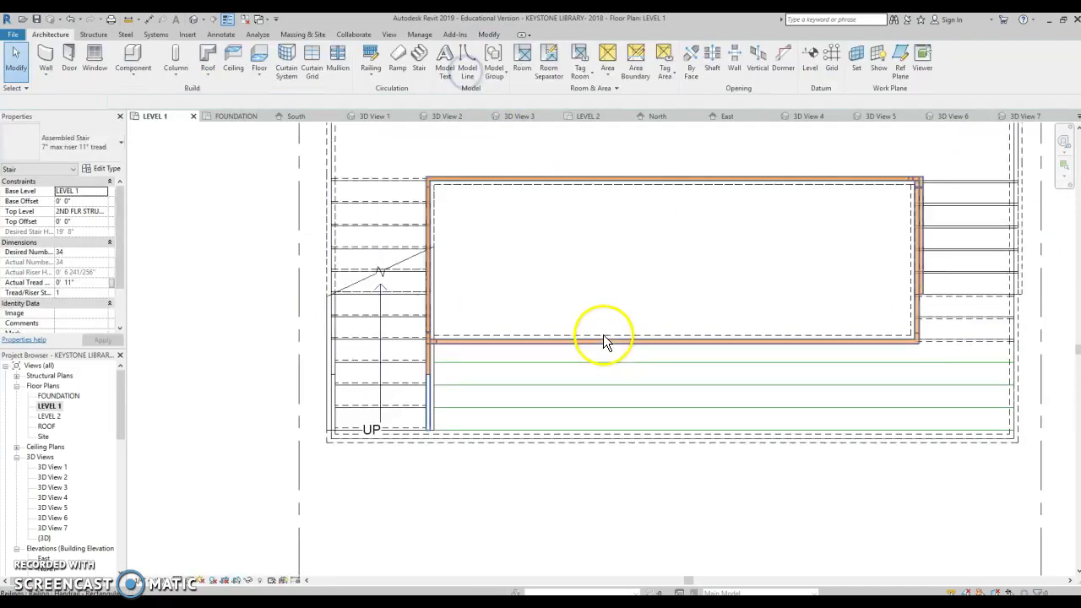
Create a camera view on LEVEL 1 looking from below the new stair in plan toward it, and orbit the view to inspect the flights.
scroll(603, 338, down, 2)
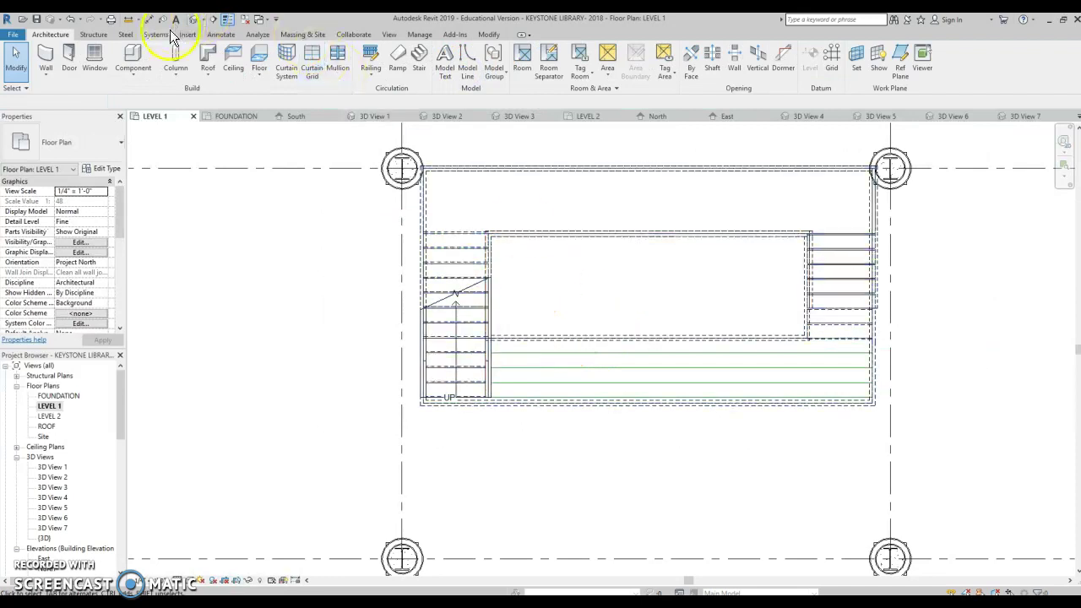
scroll(245, 309, down, 3)
middle_drag(272, 308, 343, 262)
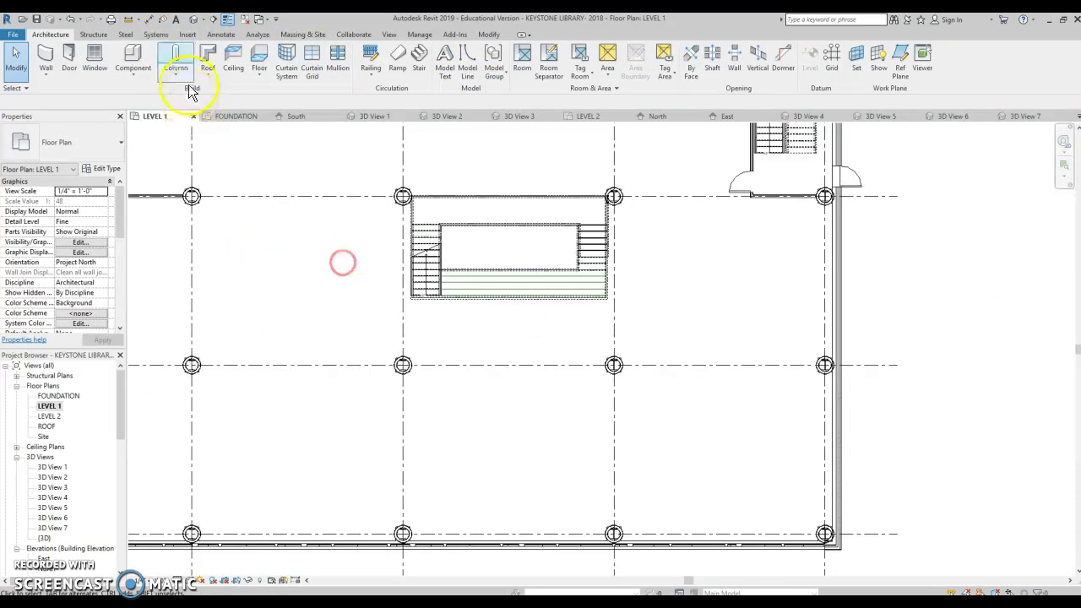
click(204, 20)
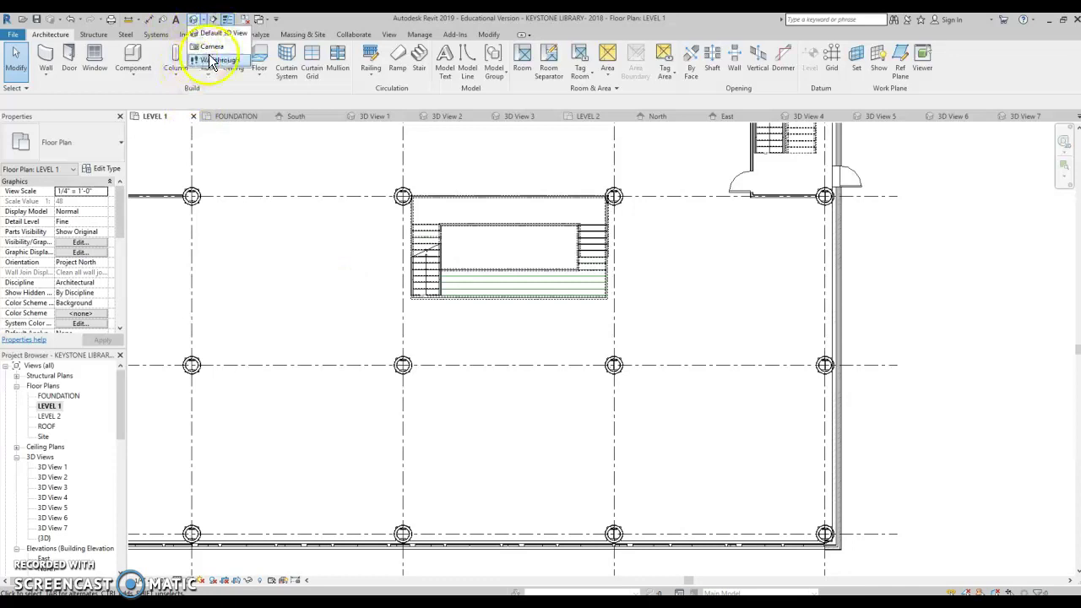
click(211, 47)
click(444, 454)
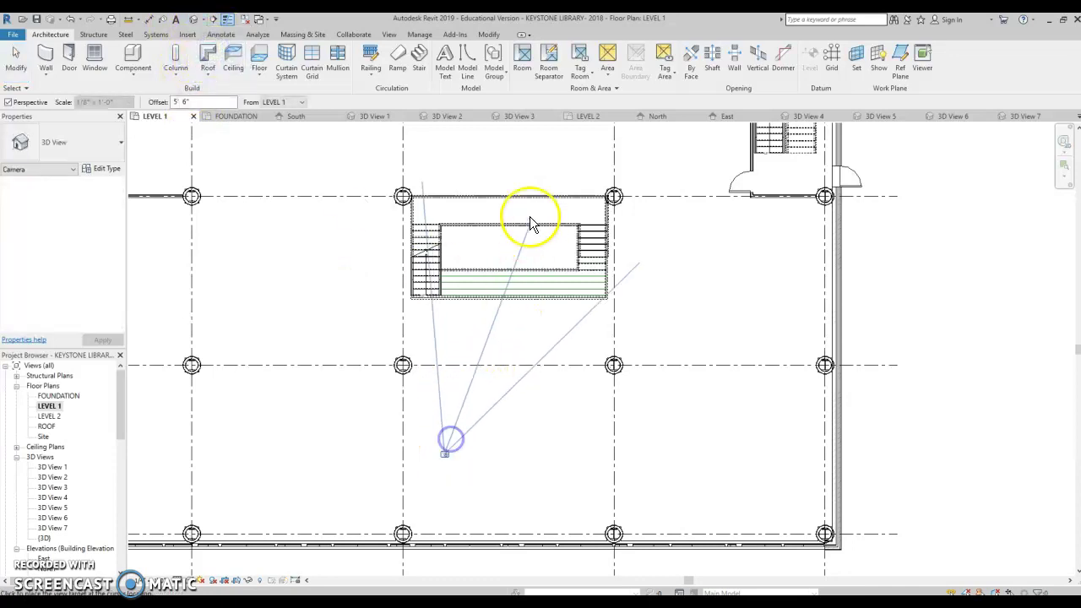
click(508, 137)
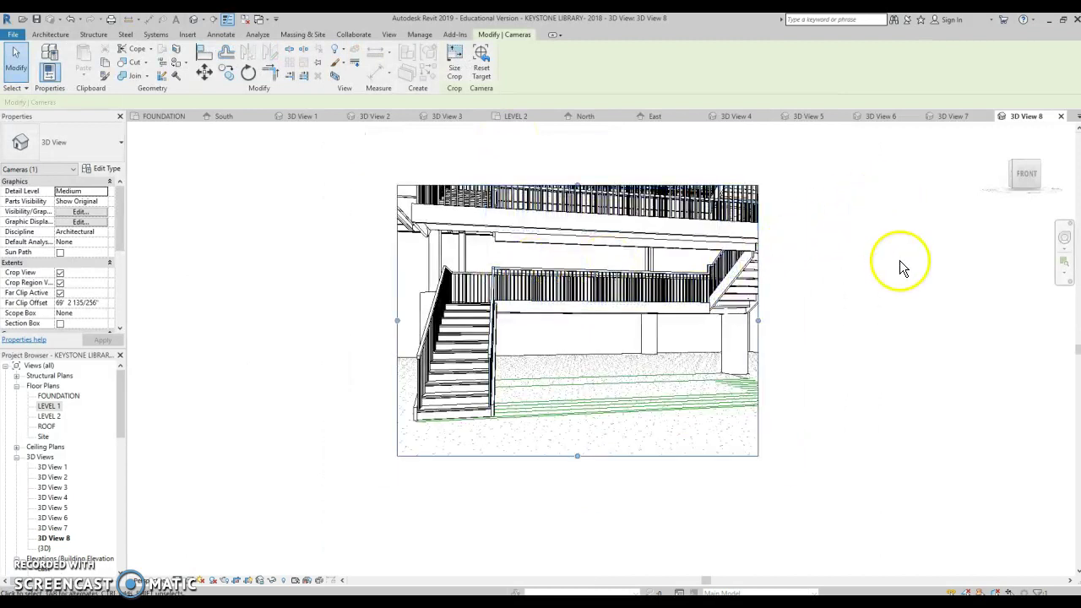
mouse_move(1026, 179)
mouse_down()
mouse_move(157, 193)
mouse_move(307, 200)
mouse_move(373, 209)
mouse_move(376, 222)
mouse_move(223, 251)
mouse_move(166, 223)
mouse_up()
click(1033, 180)
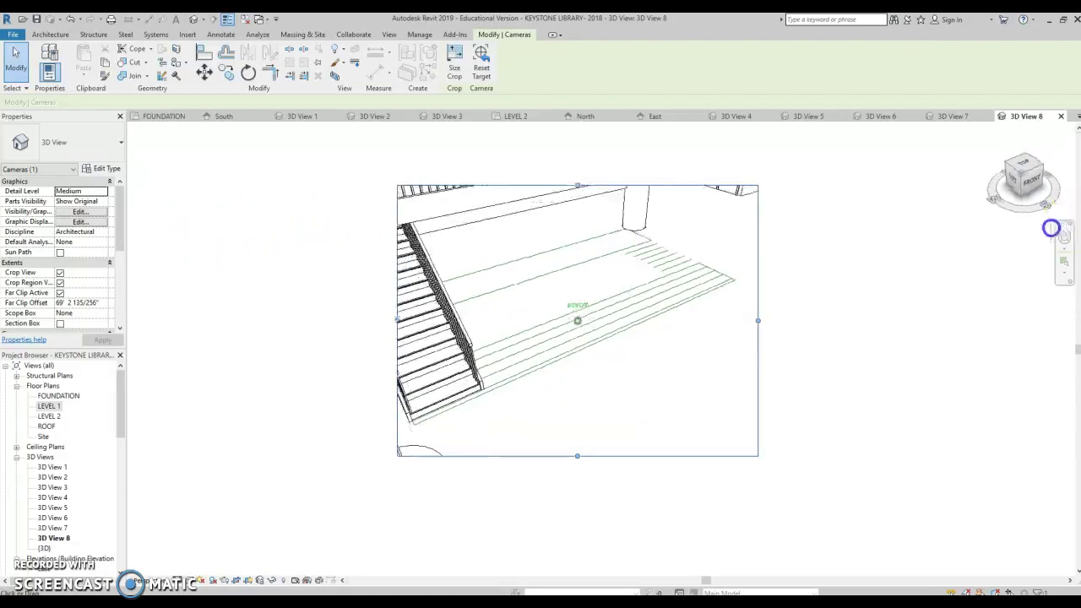
drag(936, 194, 709, 272)
Cut a vertical opening in the LEVEL 2 floor above the new stair with a 27' 7" by 14' 5" rectangular boundary over its outline.
double_click(49, 415)
scroll(446, 445, down, 3)
middle_drag(446, 446, 485, 386)
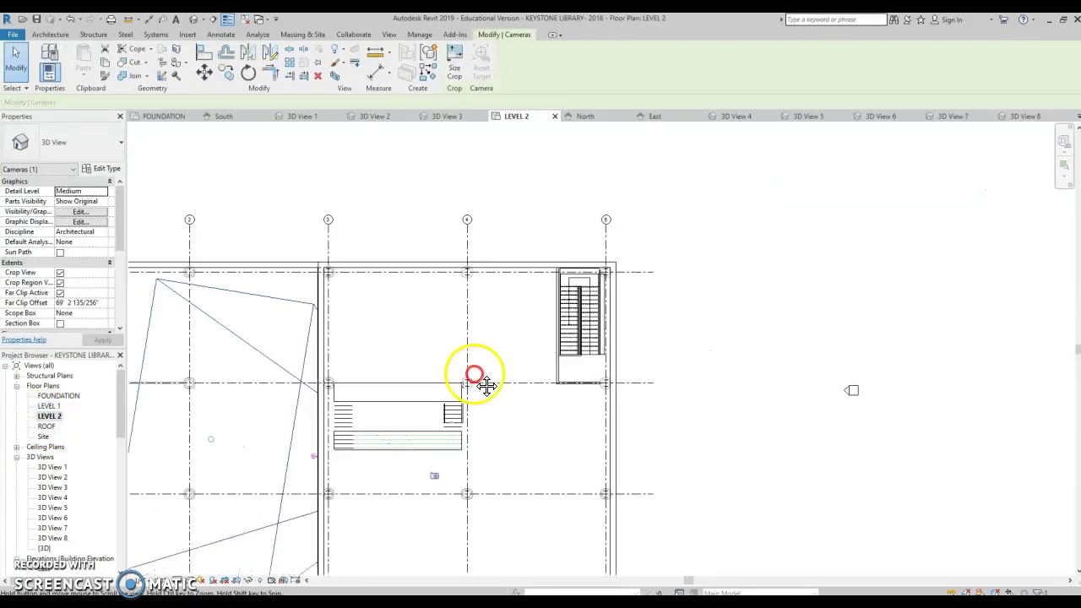
scroll(486, 386, up, 2)
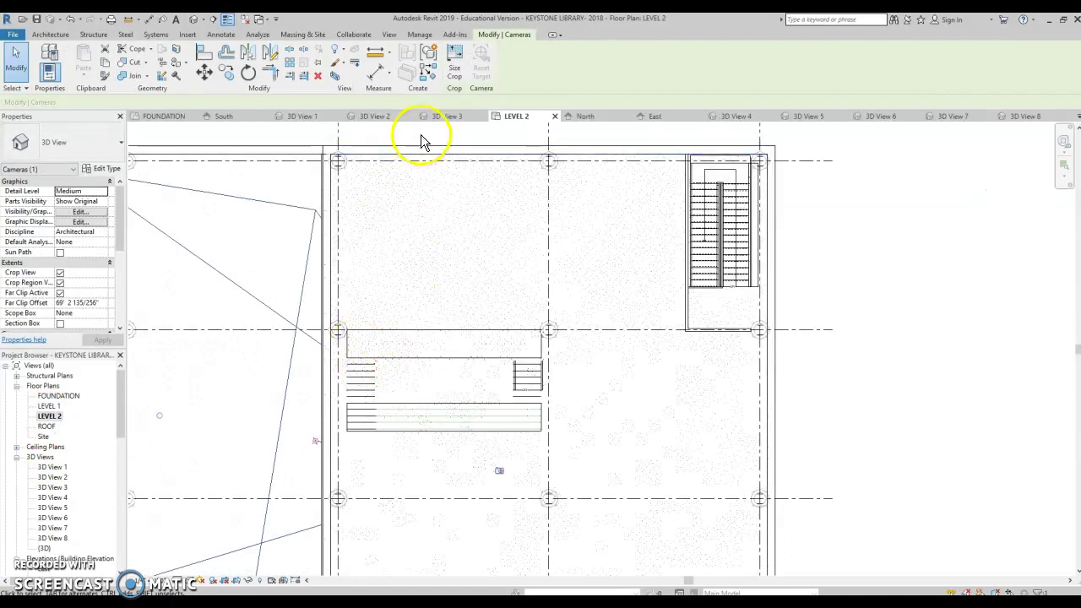
click(46, 34)
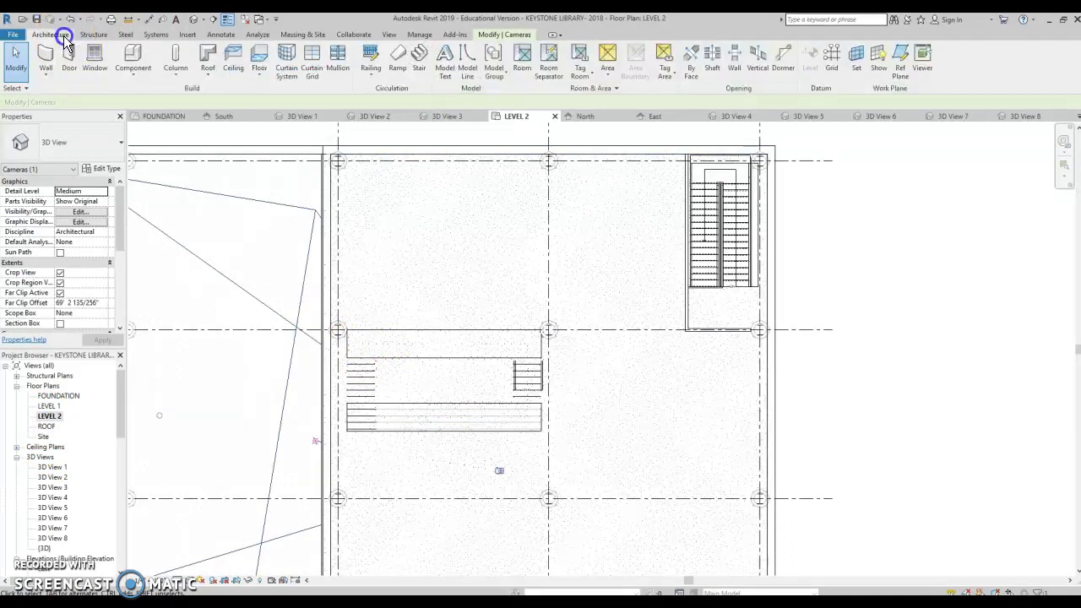
click(770, 66)
click(504, 161)
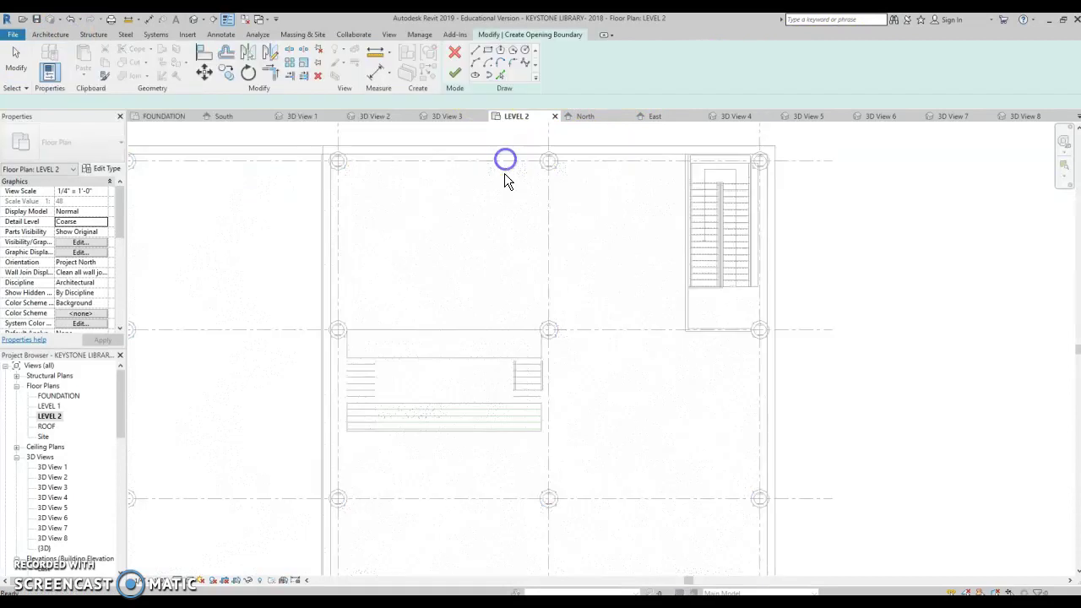
scroll(370, 401, up, 2)
click(487, 50)
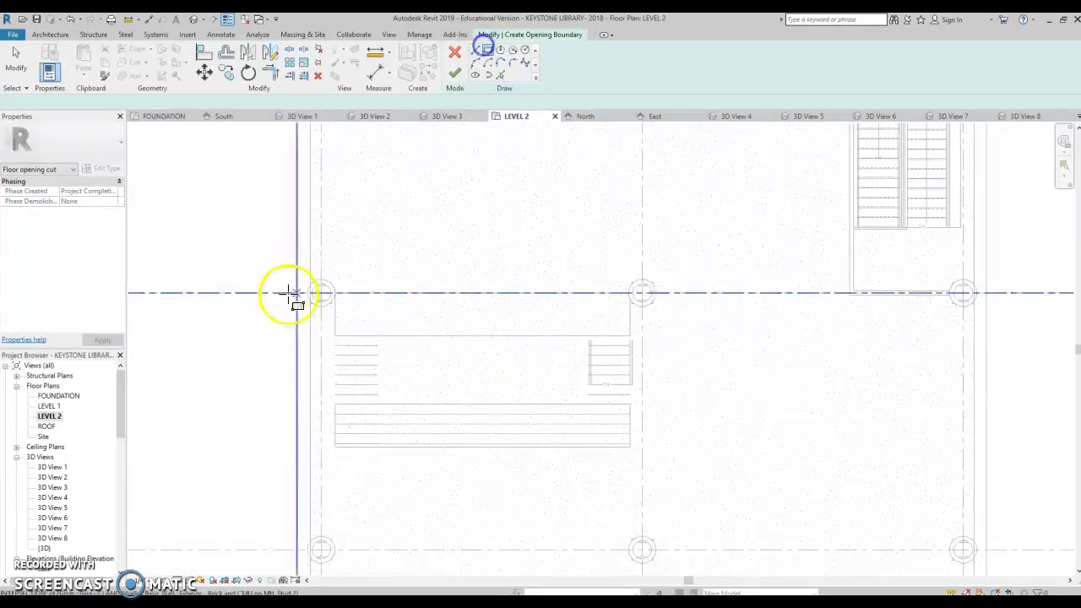
click(335, 292)
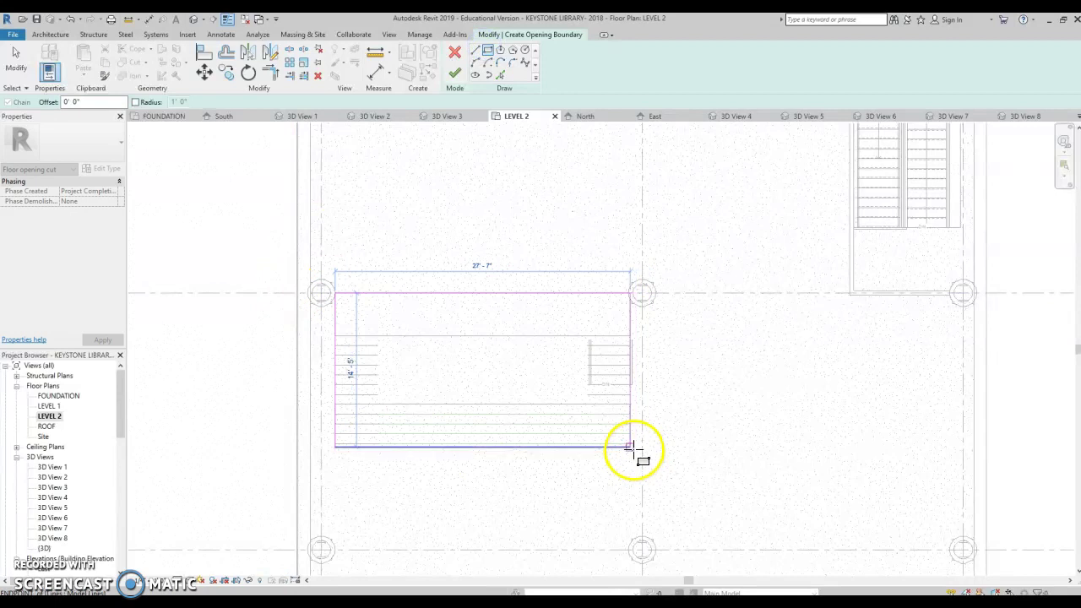
click(629, 445)
click(454, 73)
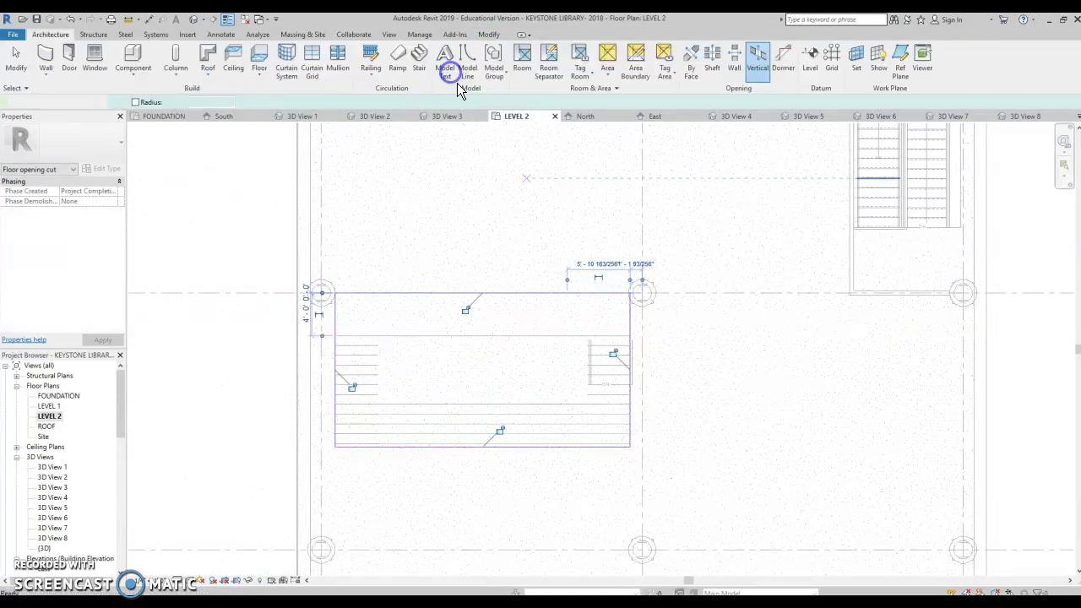
Edit the opening's boundary in 3D, adding lines along the last riser and 5' 7" down to the opening's lower edge.
click(195, 25)
mouse_move(535, 321)
shift+middle_down()
mouse_move(593, 96)
mouse_move(599, 362)
mouse_move(494, 338)
shift+middle_up()
scroll(494, 338, up, 5)
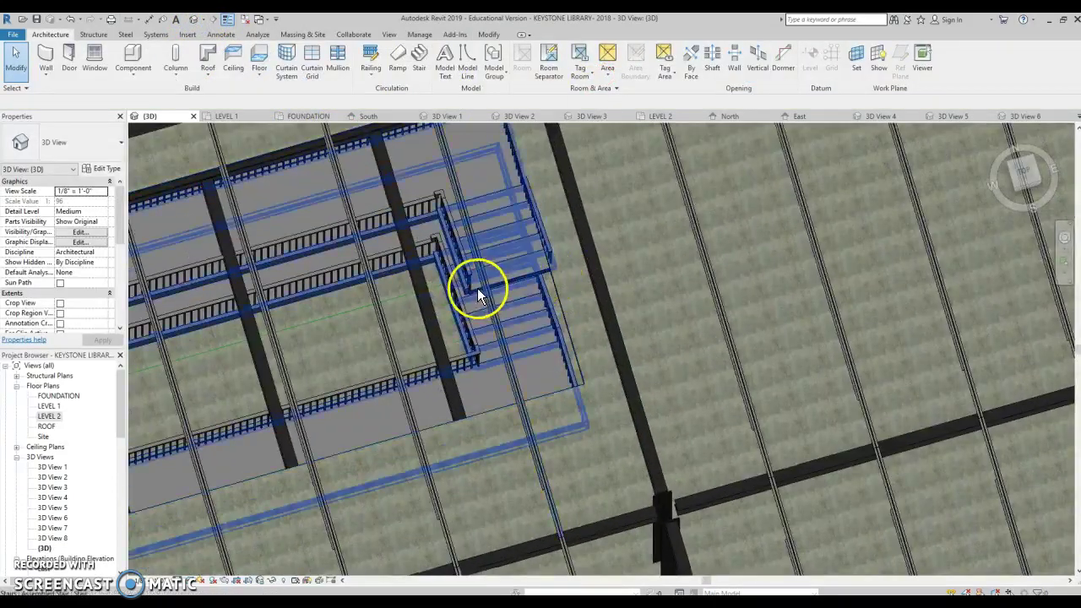
click(557, 283)
key(Escape)
click(582, 386)
click(460, 70)
scroll(543, 289, up, 5)
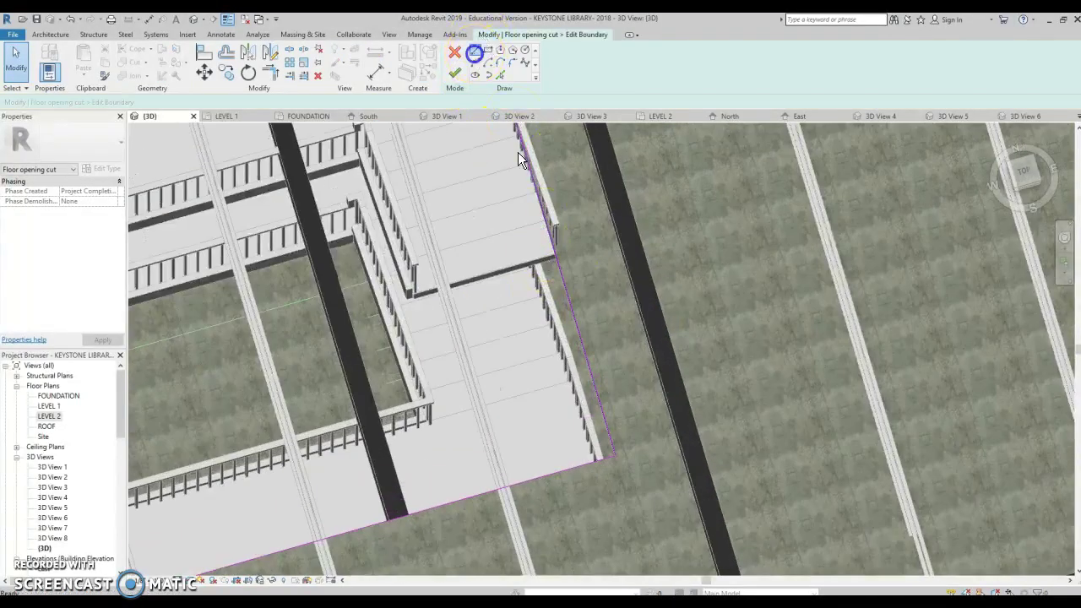
click(559, 255)
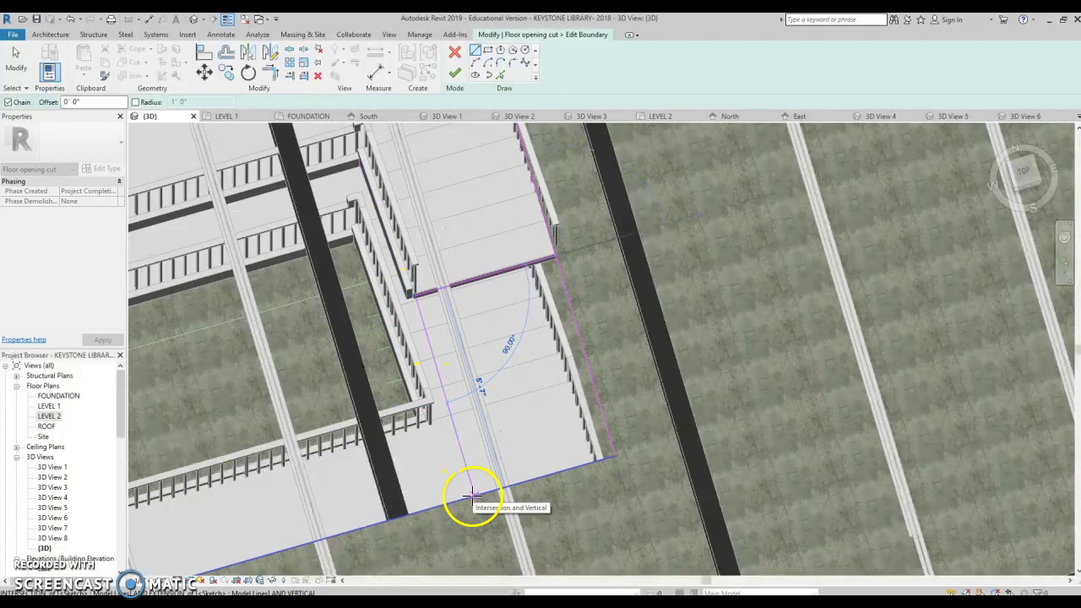
click(472, 496)
key(Escape)
key(Escape)
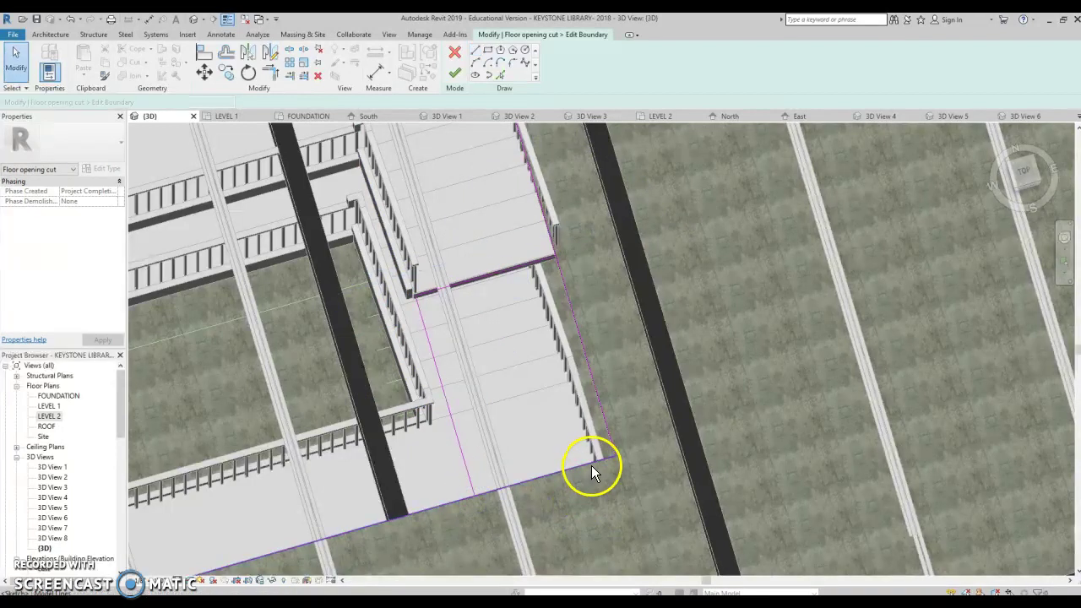
key(Escape)
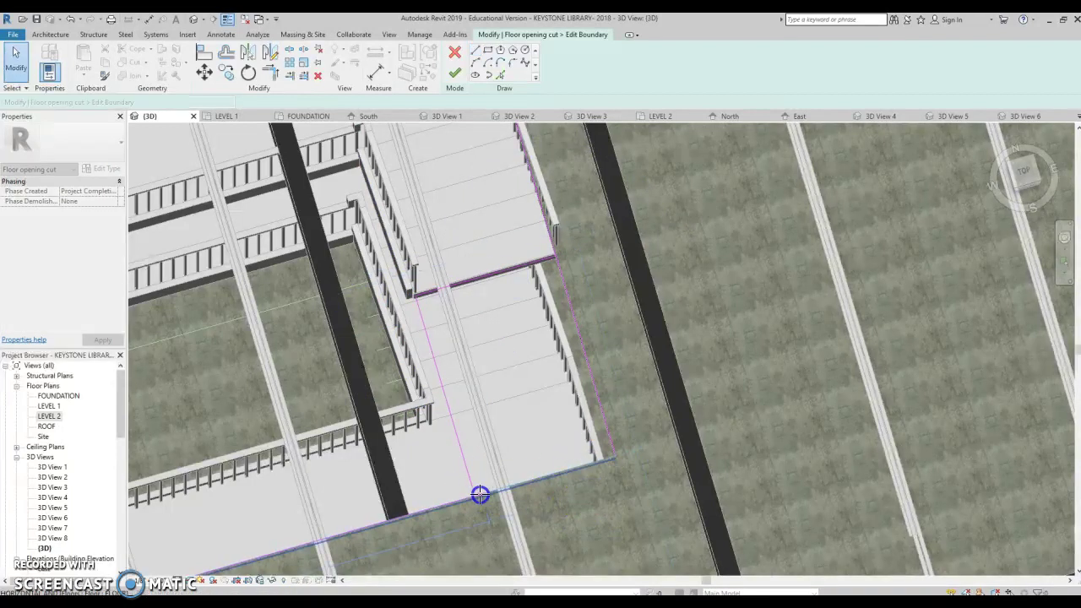
Shorten the boundary's lower and right edges to meet the new lines, leaving the stair-arrival corner as floor, and finish the opening.
click(555, 250)
scroll(553, 255, up, 3)
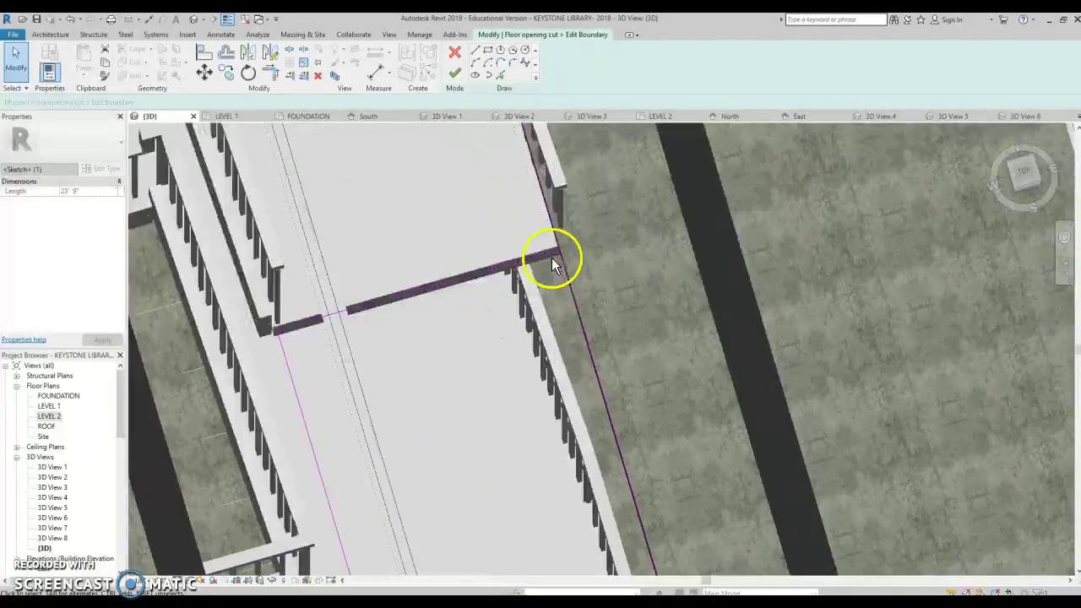
scroll(600, 361, down, 3)
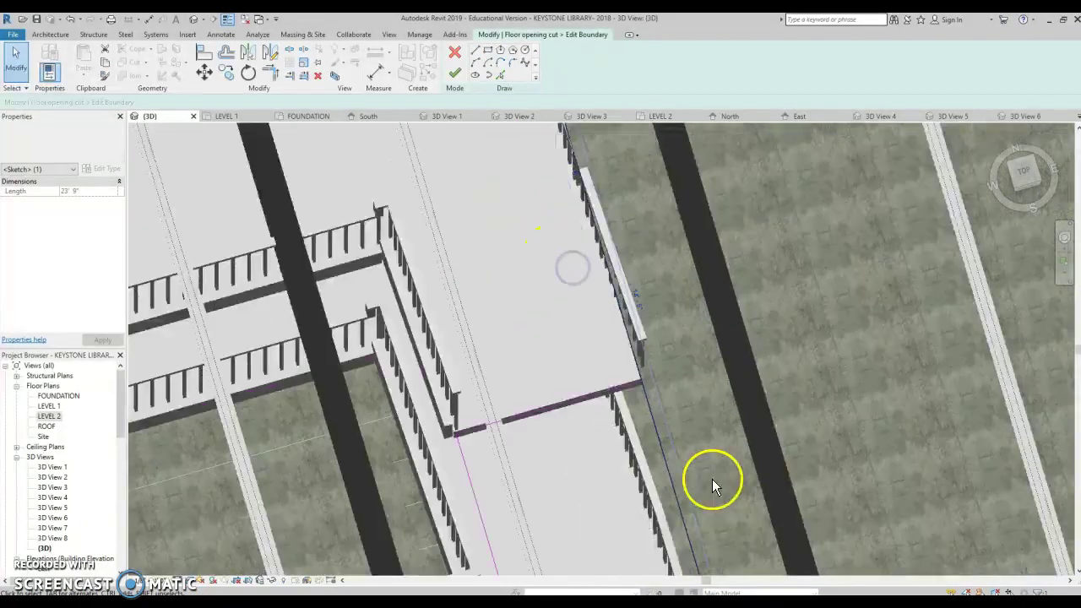
scroll(712, 479, down, 2)
drag(683, 294, 695, 480)
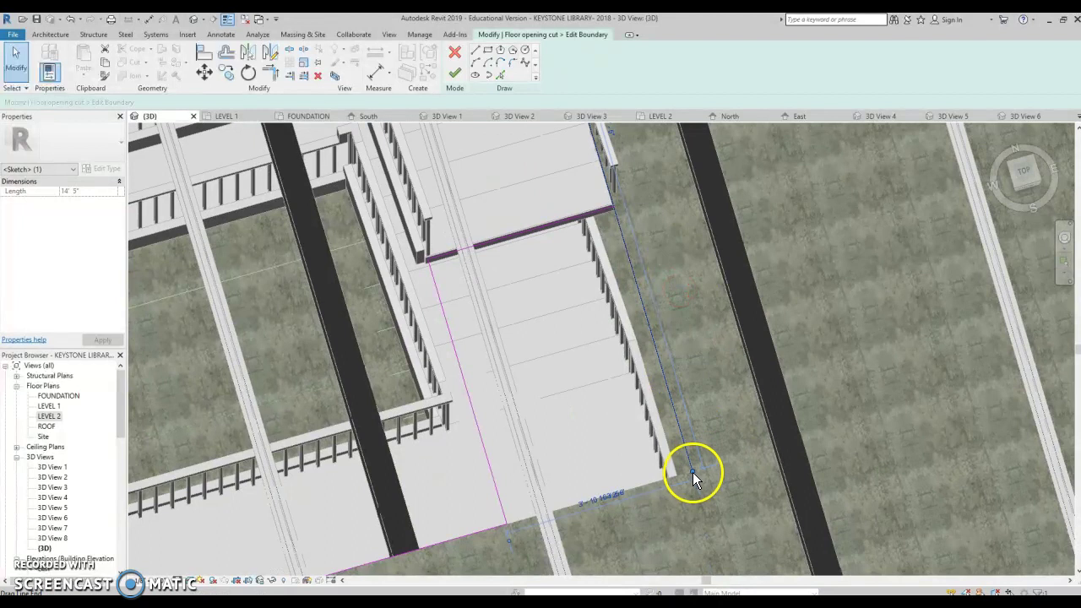
drag(613, 214, 612, 210)
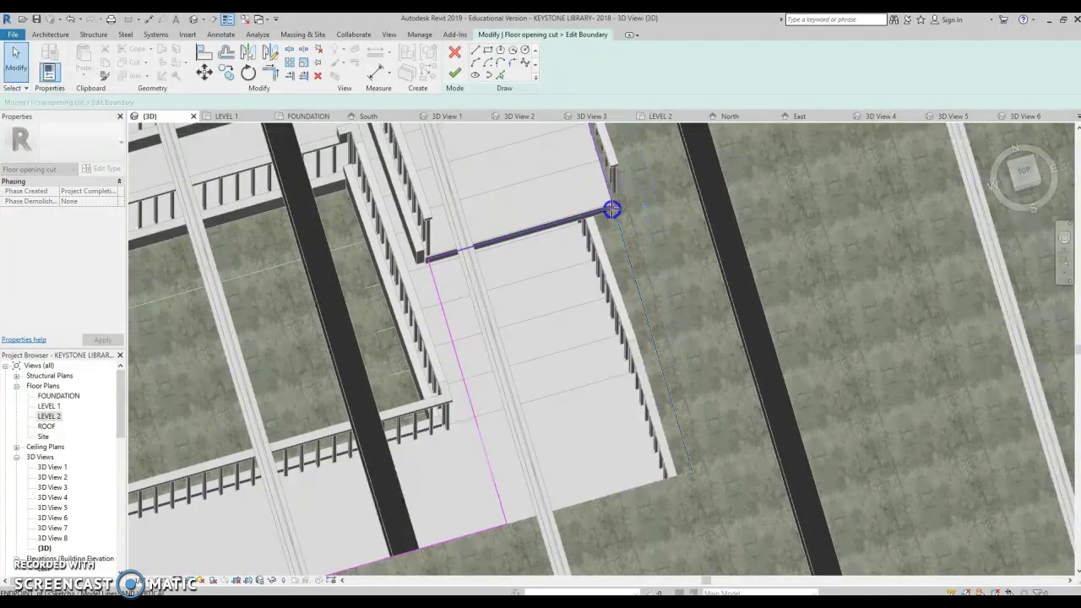
click(455, 73)
key(Escape)
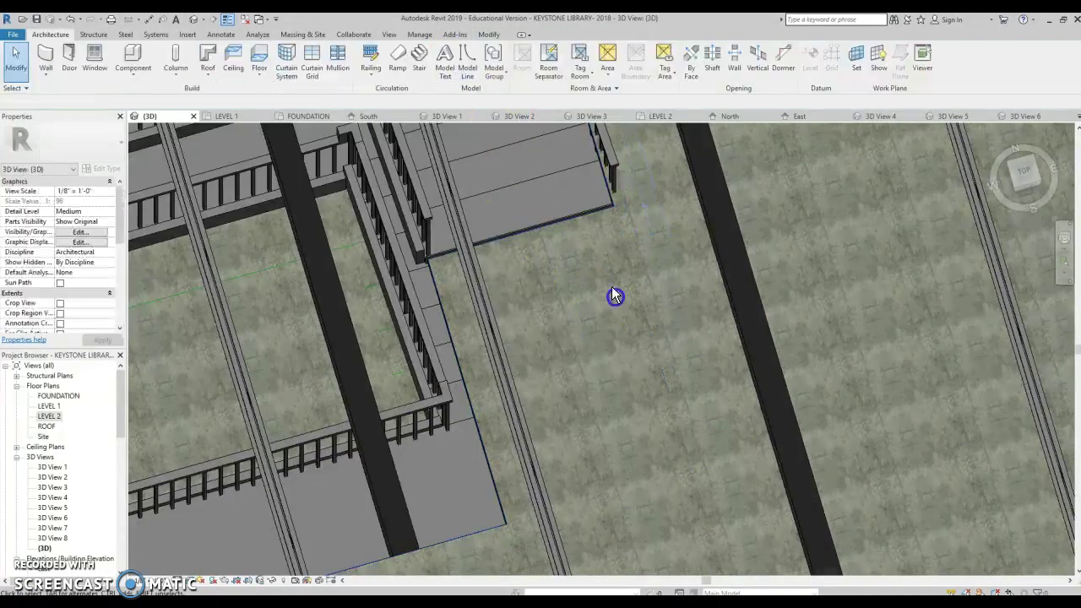
Sketch a Handrail - Rectangular railing on LEVEL 2 from the stair's arrival corner around the opening, ending down its right side.
scroll(625, 296, down, 2)
scroll(643, 295, down, 3)
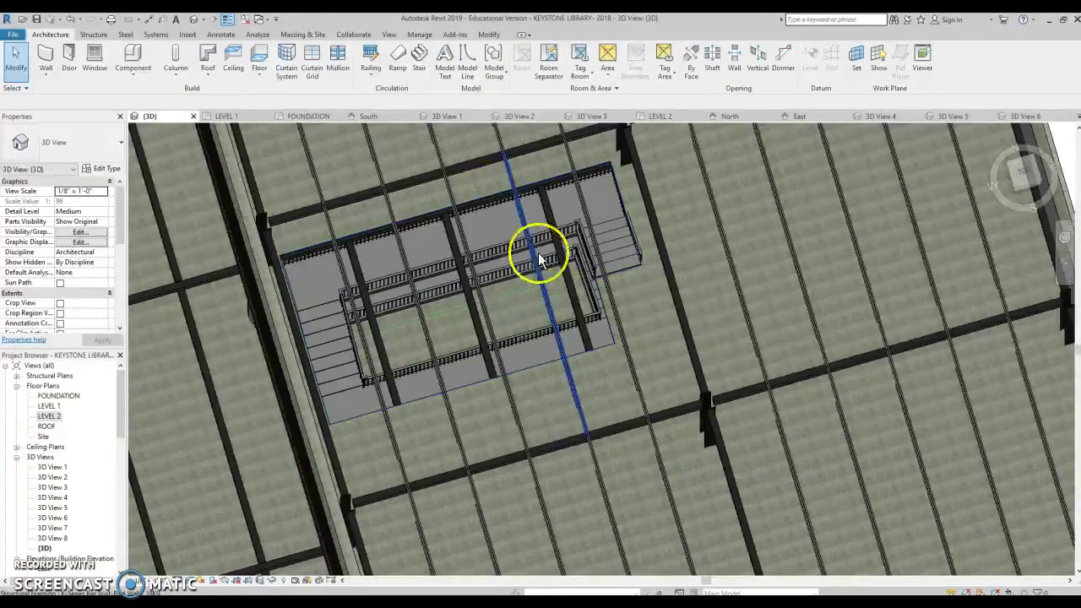
double_click(49, 417)
scroll(591, 431, up, 3)
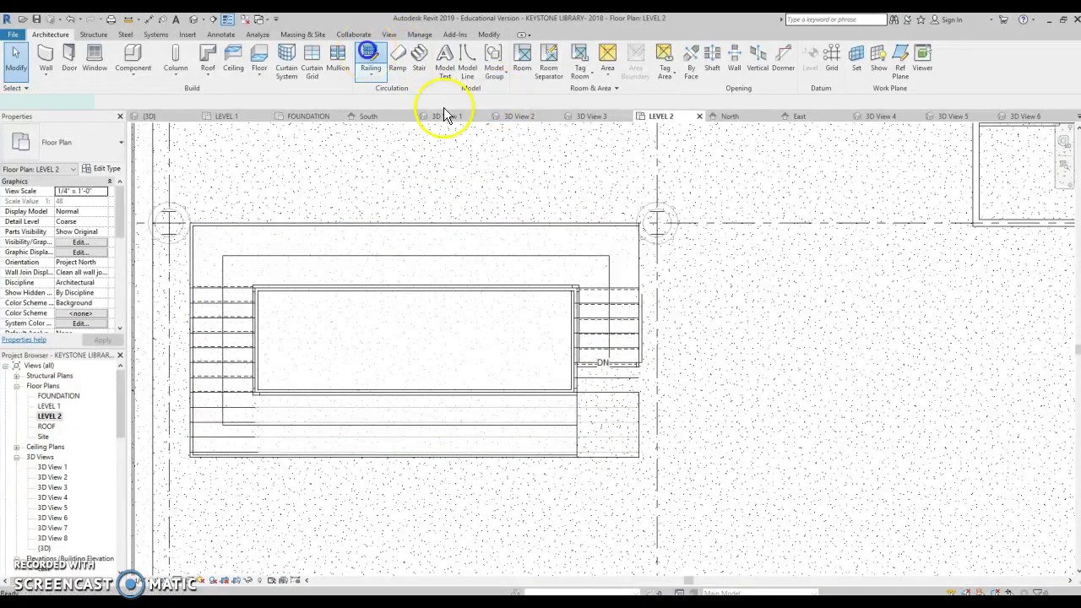
click(578, 366)
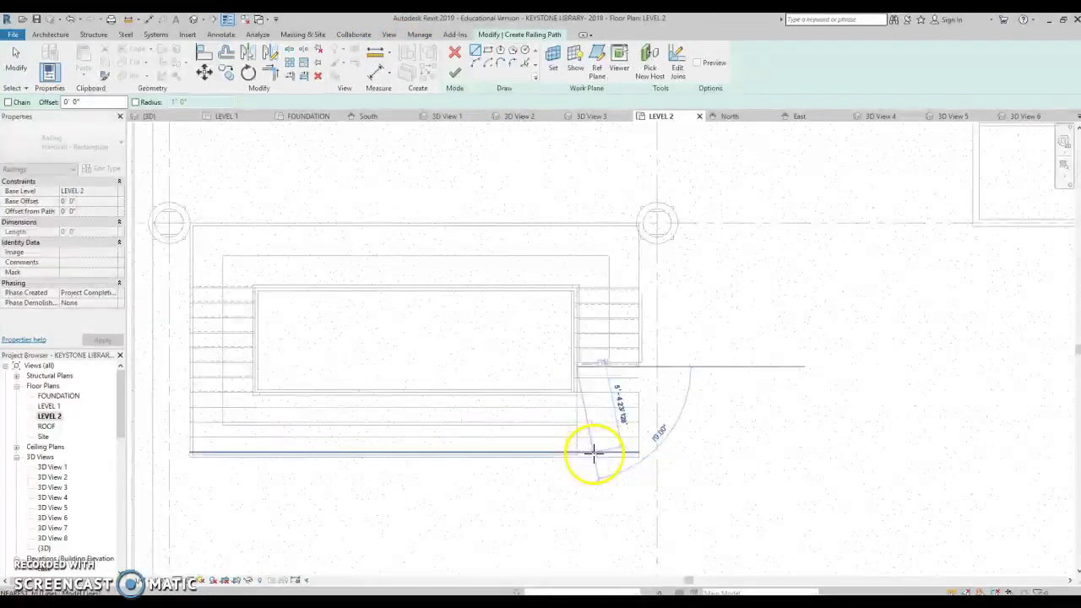
click(546, 460)
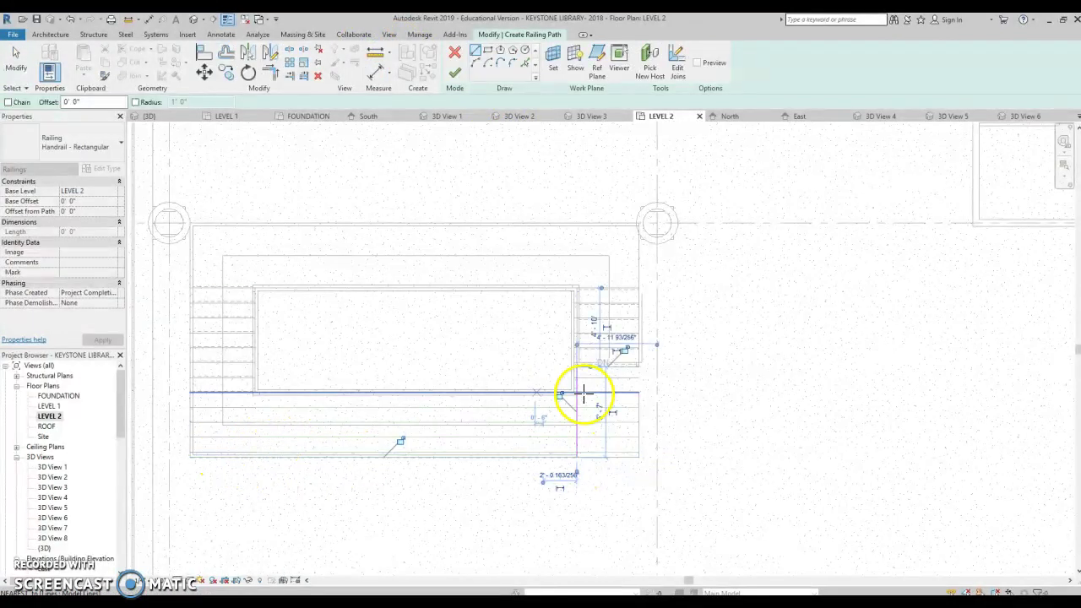
click(577, 454)
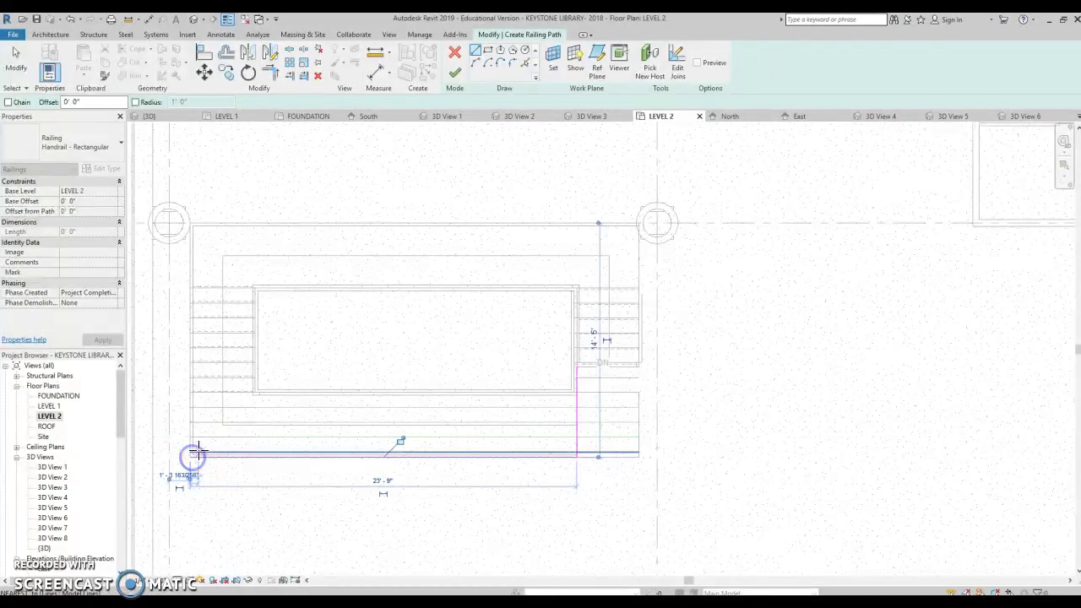
click(191, 457)
click(185, 238)
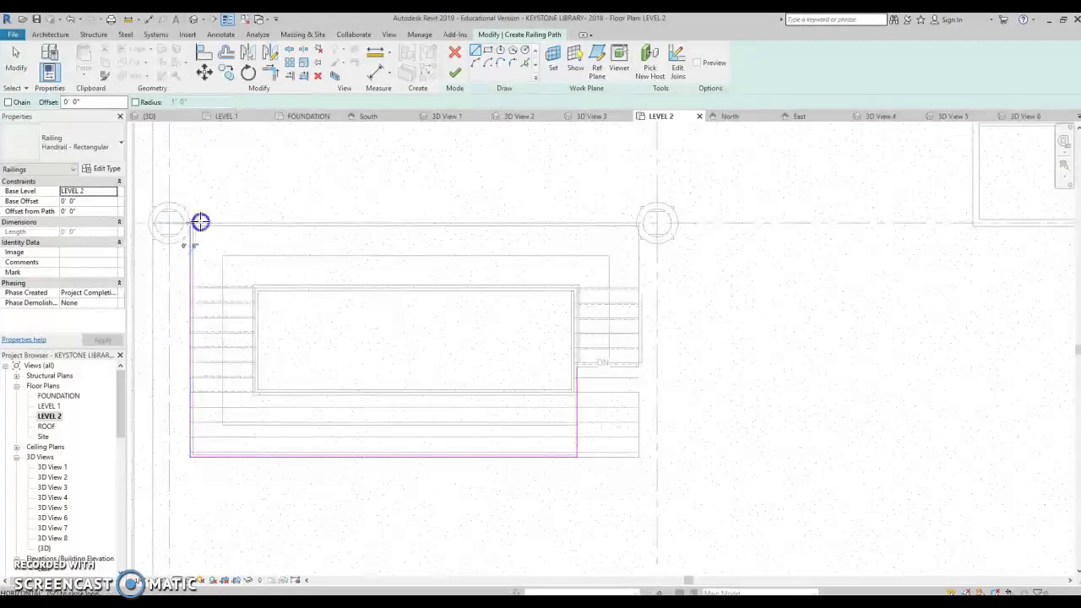
click(640, 223)
click(639, 457)
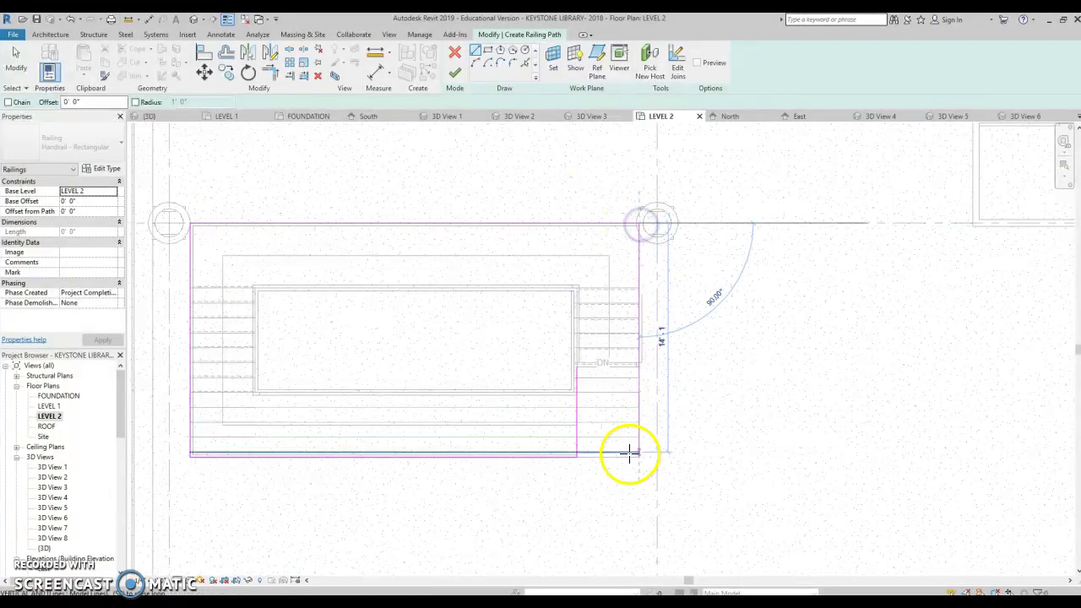
click(455, 73)
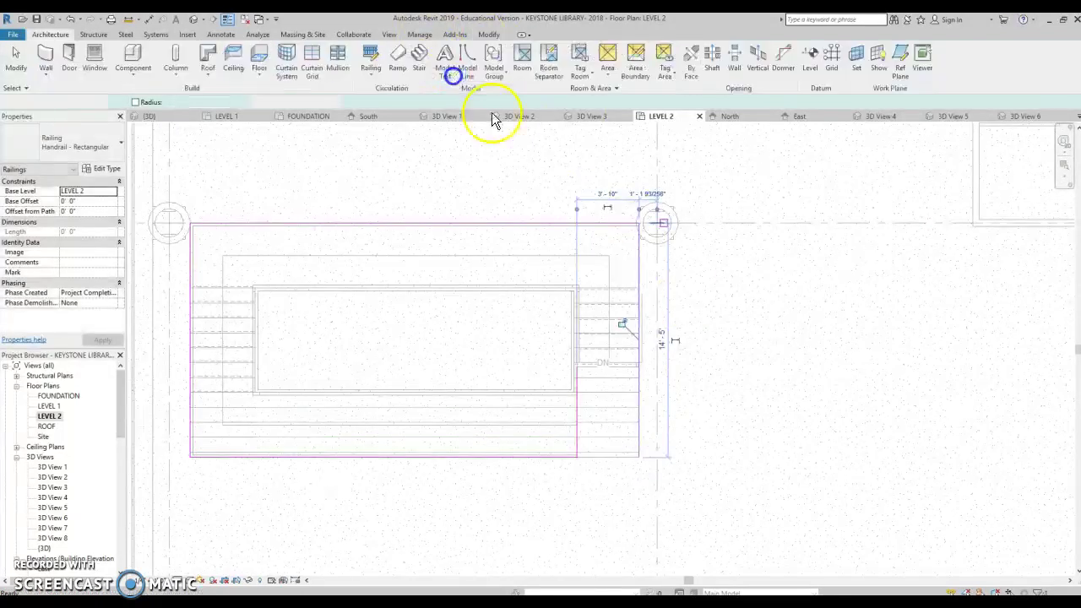
Orbit the 3D view to inspect the new LEVEL 2 railing, the stair's arrival and the beams crossing the opening.
scroll(524, 291, down, 3)
scroll(524, 291, down, 2)
click(193, 21)
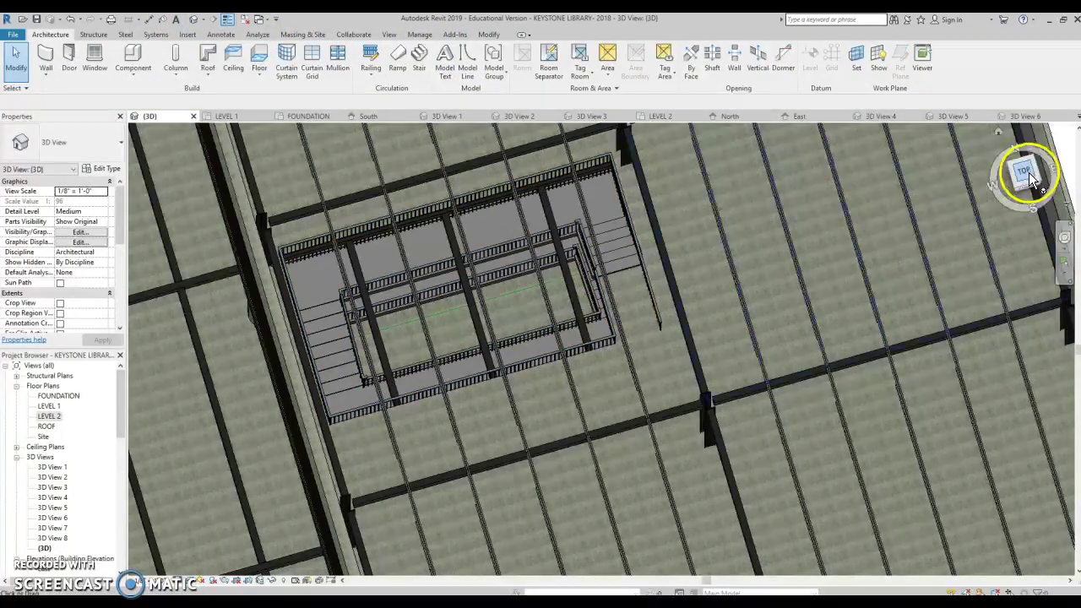
click(1025, 173)
shift+middle_drag(1037, 181, 634, 309)
scroll(633, 288, up, 4)
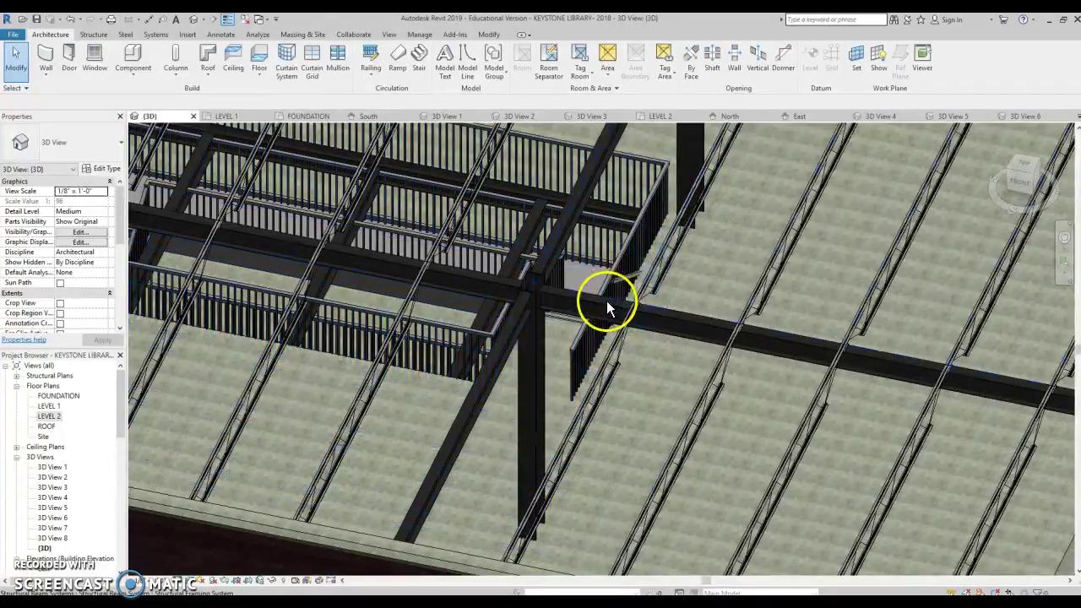
scroll(607, 300, up, 2)
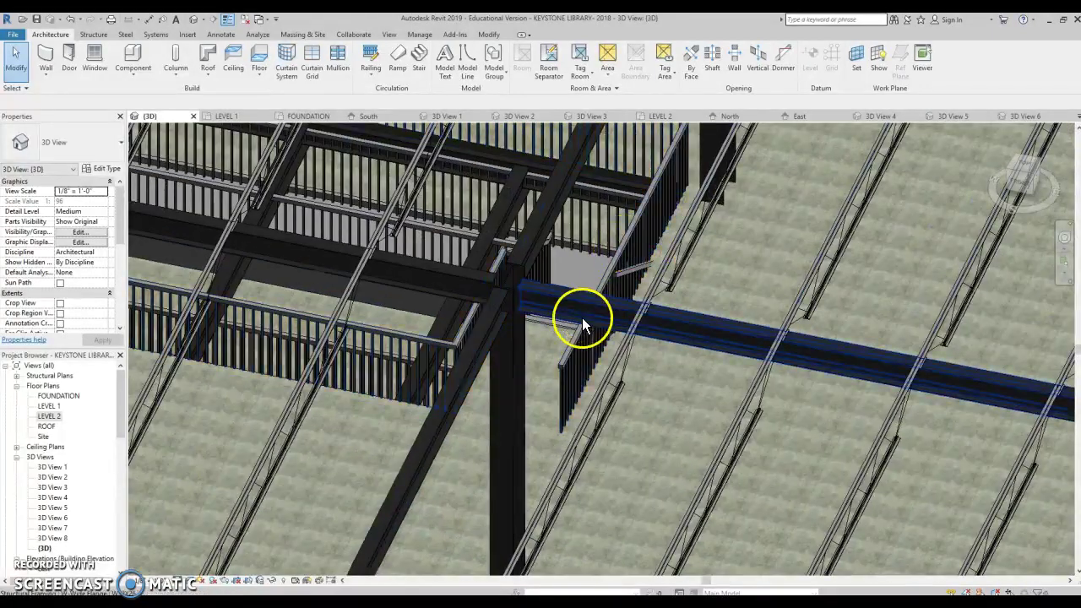
scroll(582, 317, down, 4)
shift+middle_drag(582, 318, 1009, 198)
click(1020, 178)
middle_drag(804, 414, 764, 498)
drag(1017, 177, 797, 313)
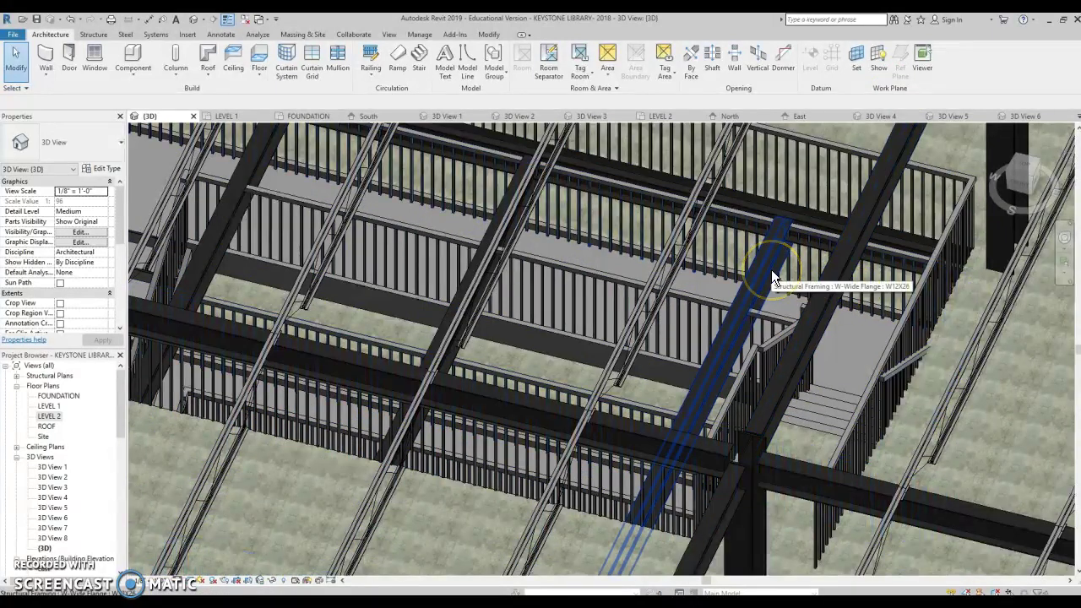
scroll(836, 423, down, 3)
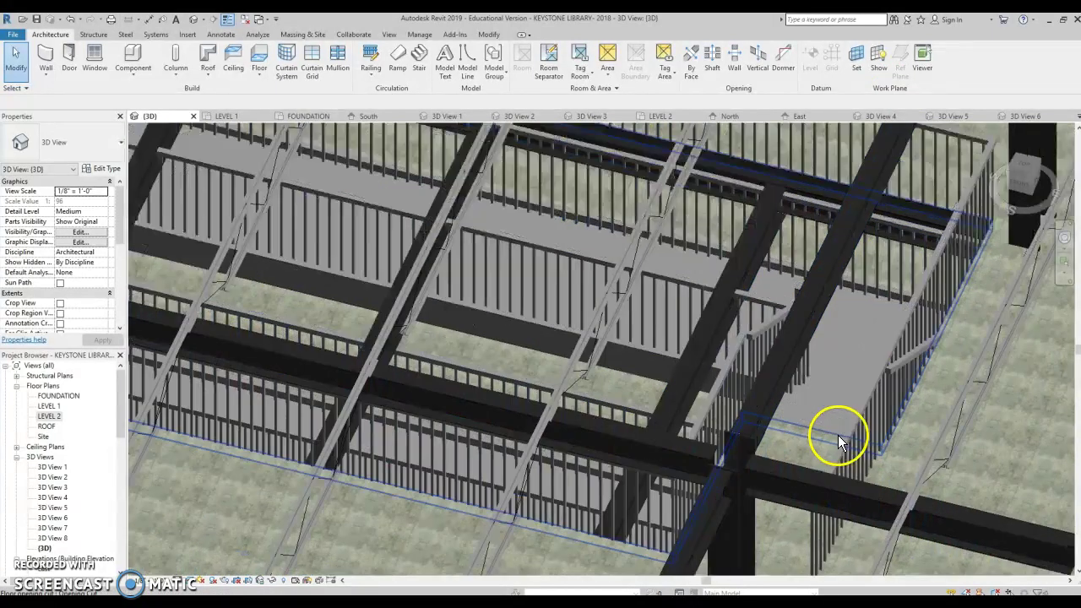
scroll(837, 431, up, 2)
middle_drag(832, 427, 901, 369)
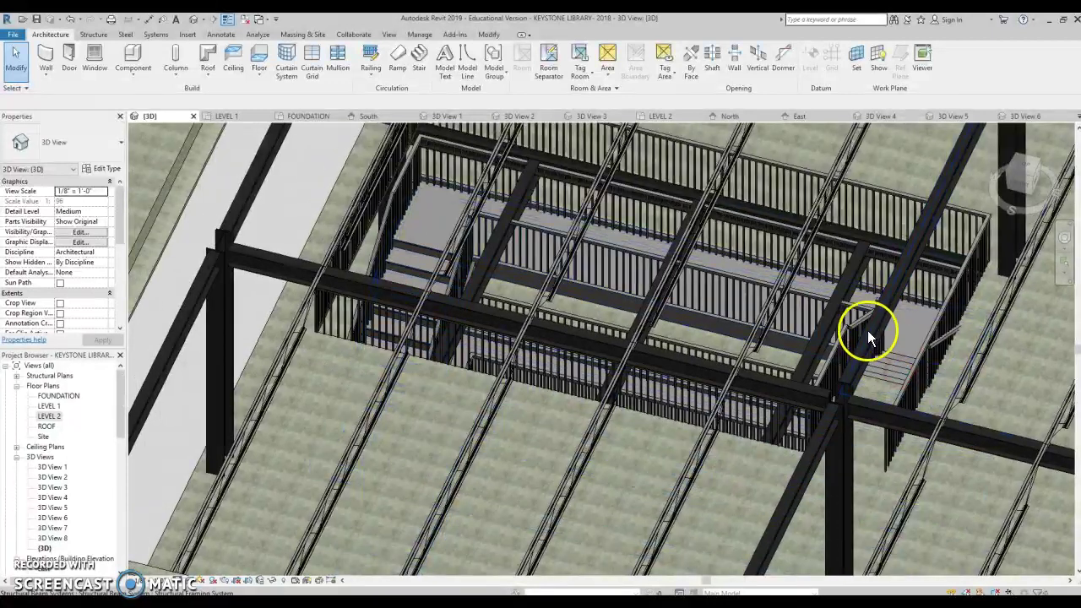
Delete the W12X26 beam that crosses the stair opening near the arrival end.
click(844, 295)
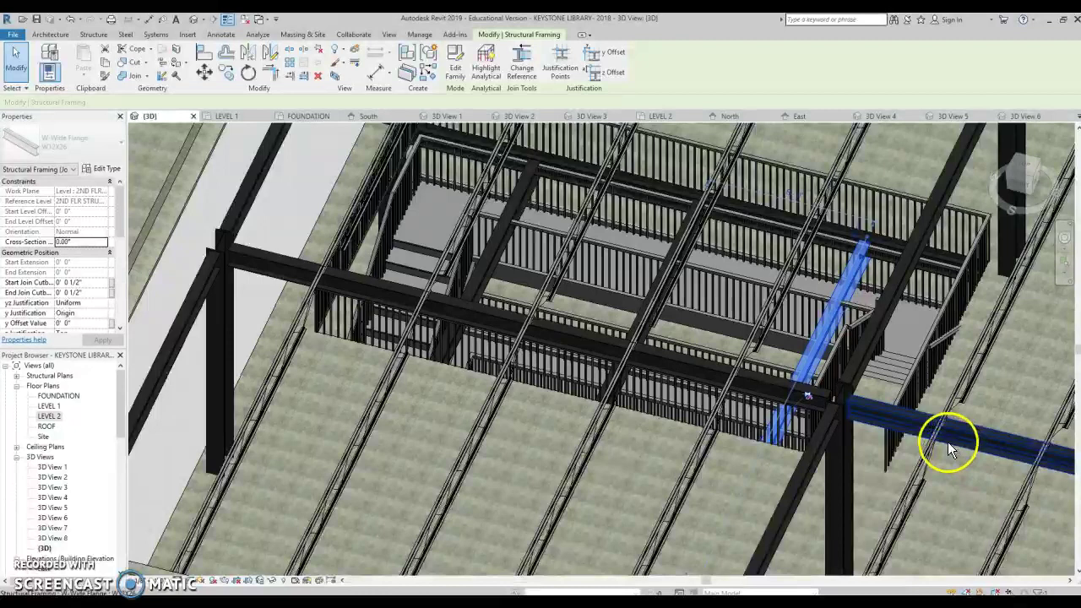
scroll(946, 444, up, 2)
scroll(946, 443, down, 4)
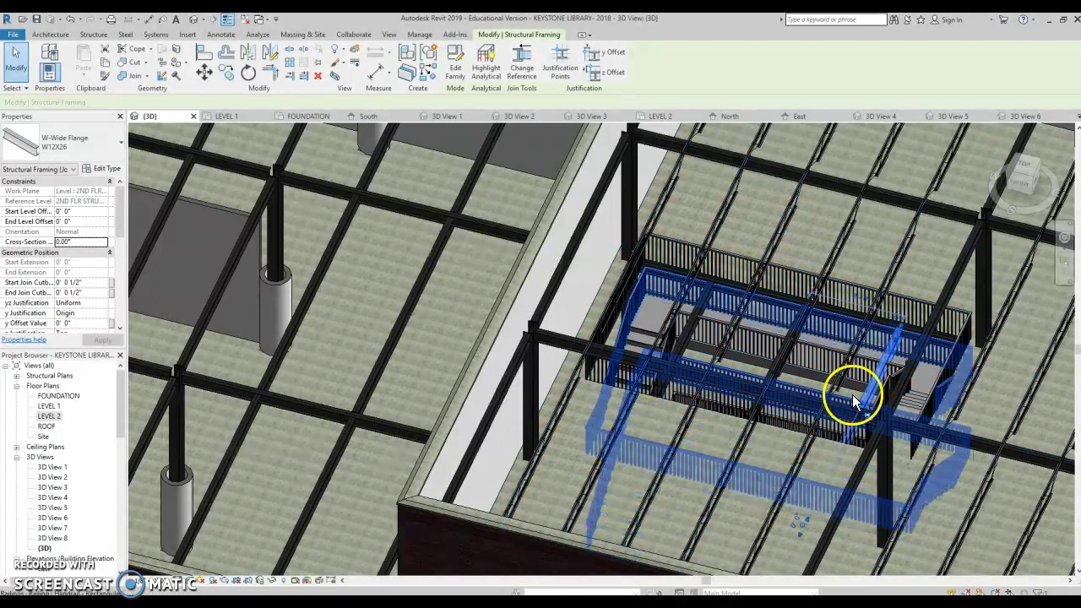
scroll(896, 420, up, 2)
shift+middle_drag(898, 422, 1003, 306)
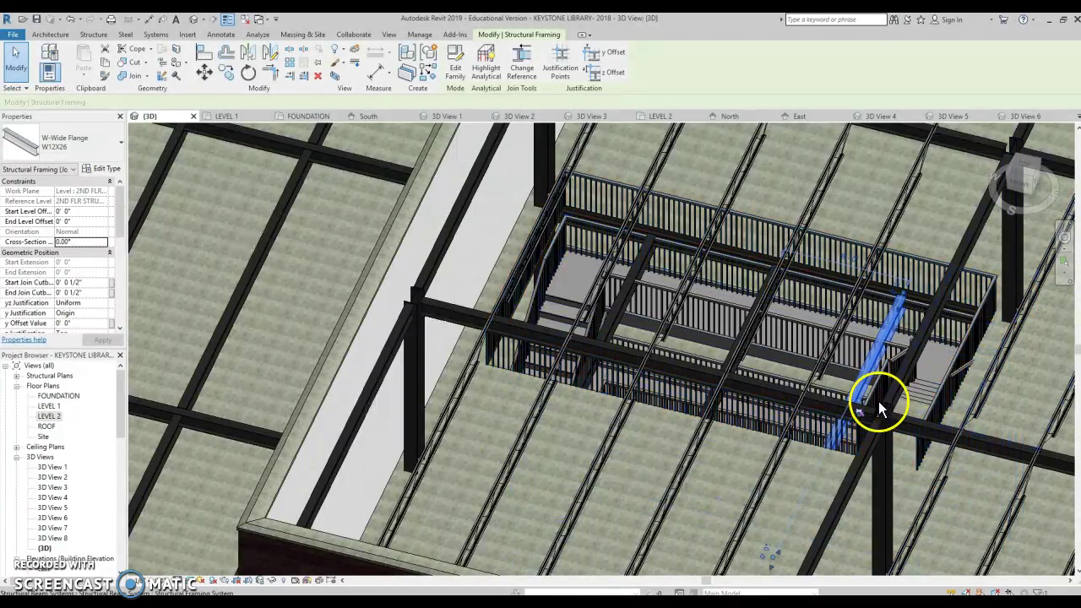
key(Escape)
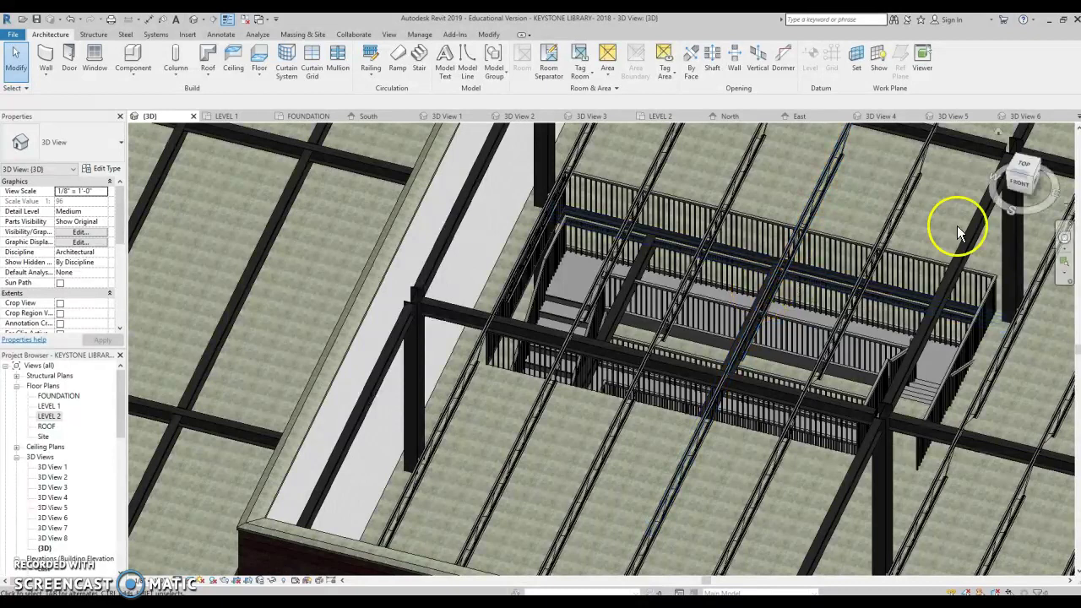
Delete the W12X26 beam that crosses the stair opening near the intermediate landing, opposite the arrival end.
drag(1030, 180, 980, 147)
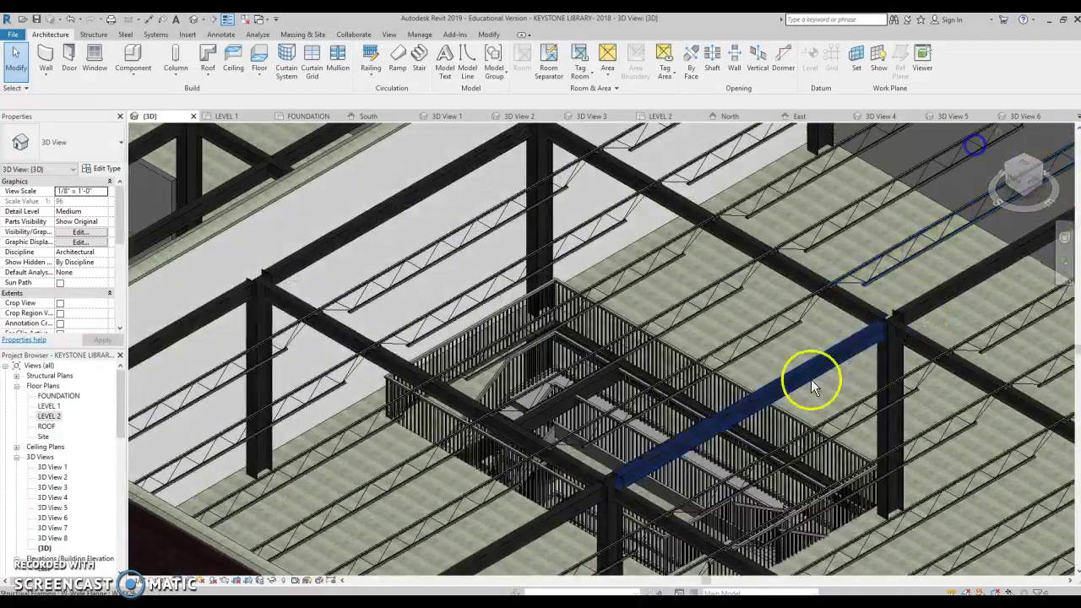
click(599, 379)
click(540, 425)
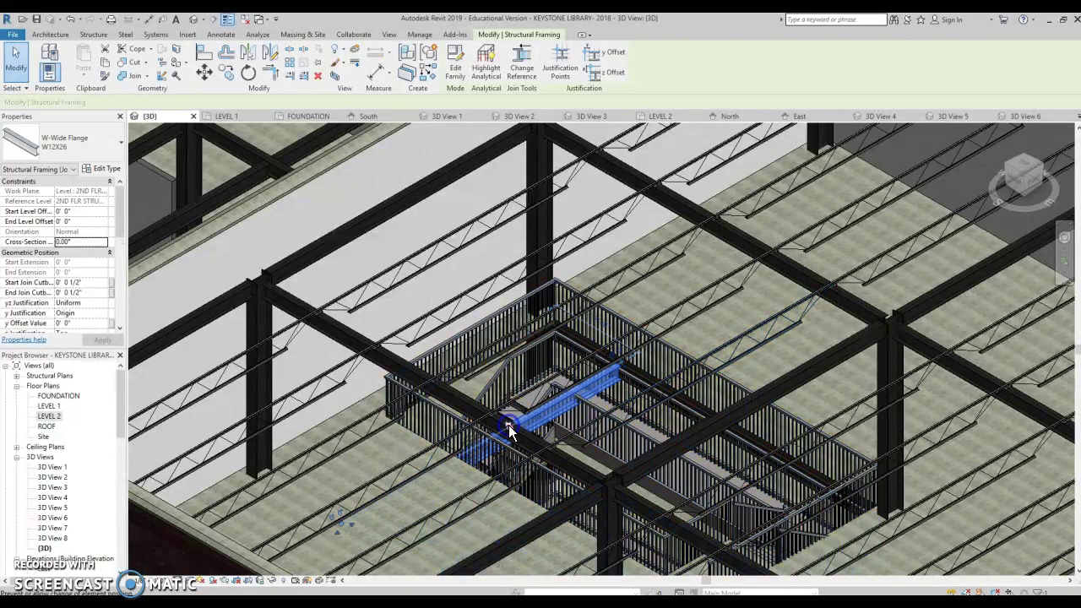
key(Escape)
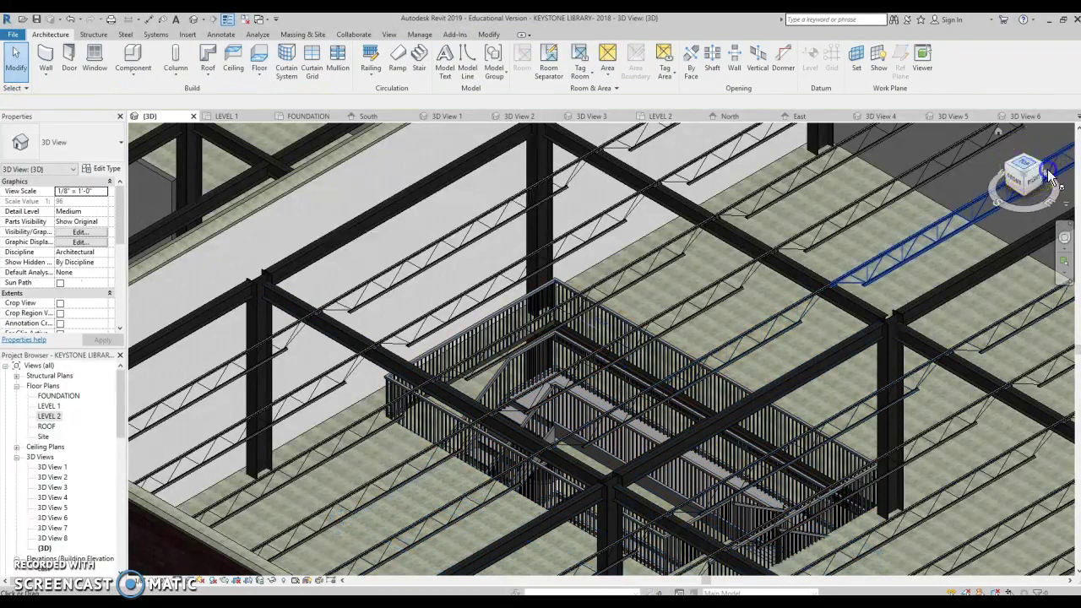
Delete the remaining W12X26 beam that crosses the middle of the stair opening and check the cleared opening from above.
click(1050, 174)
click(763, 309)
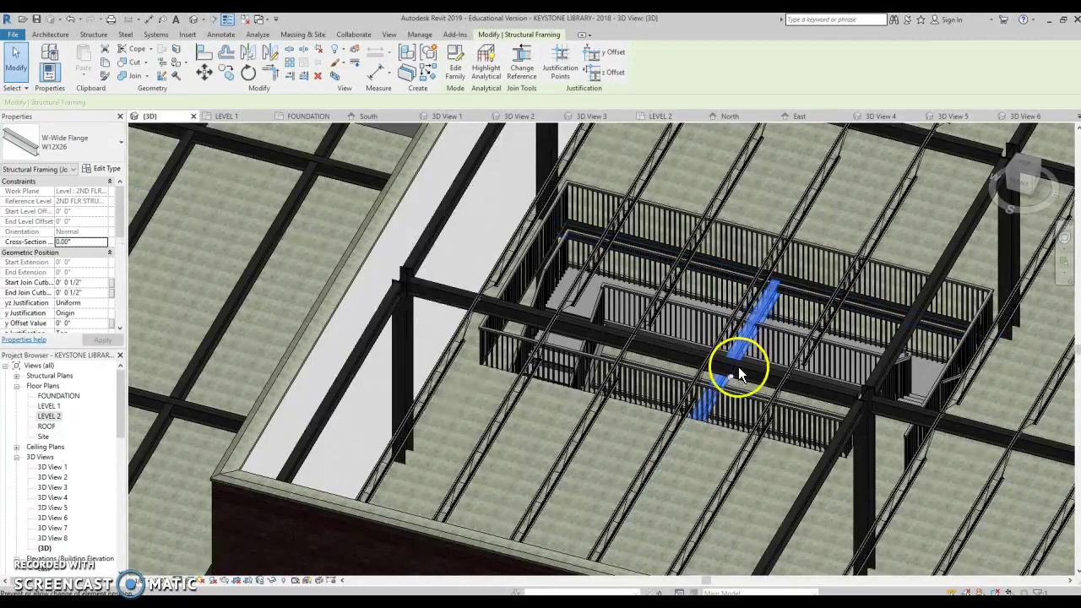
key(Escape)
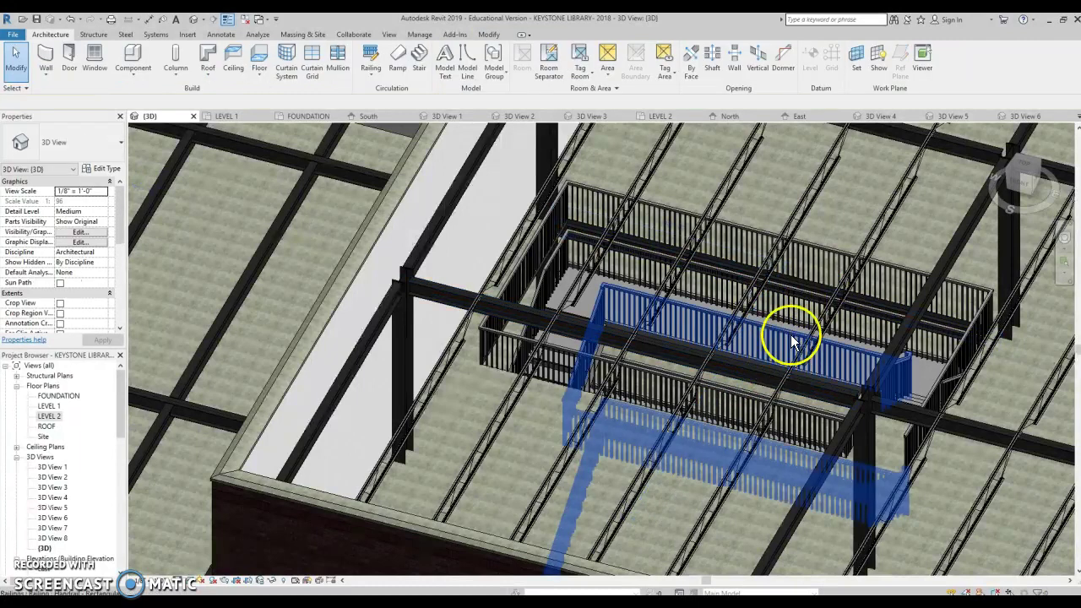
click(1038, 176)
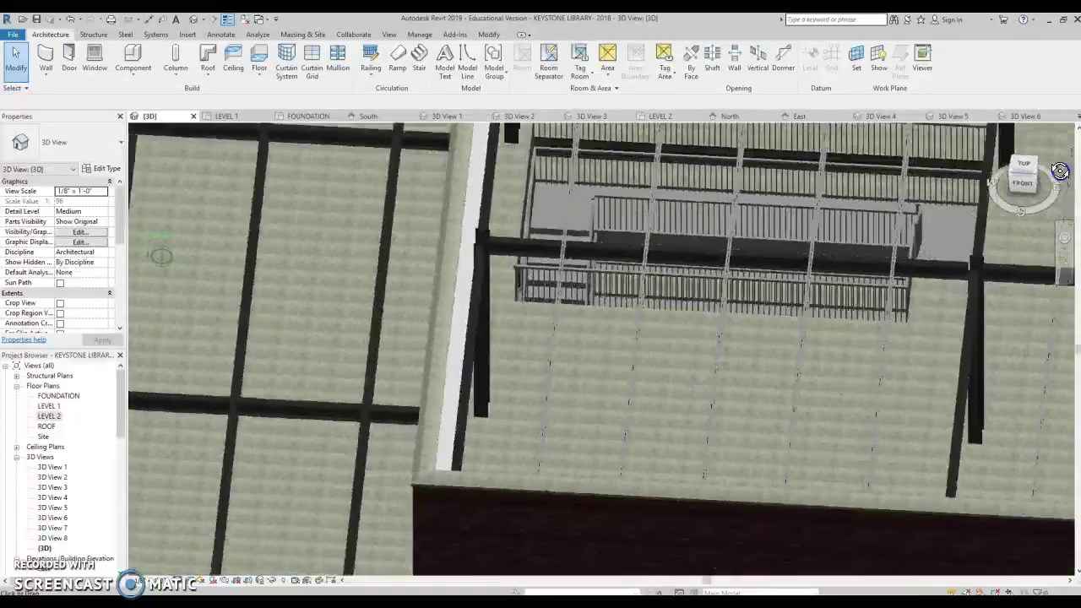
shift+middle_drag(172, 166, 784, 461)
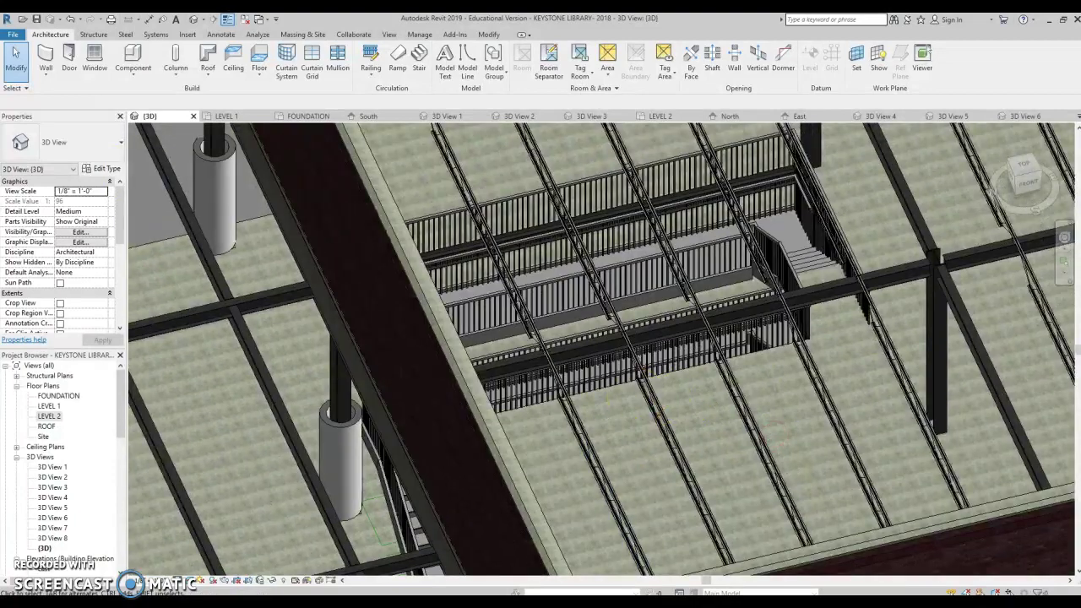